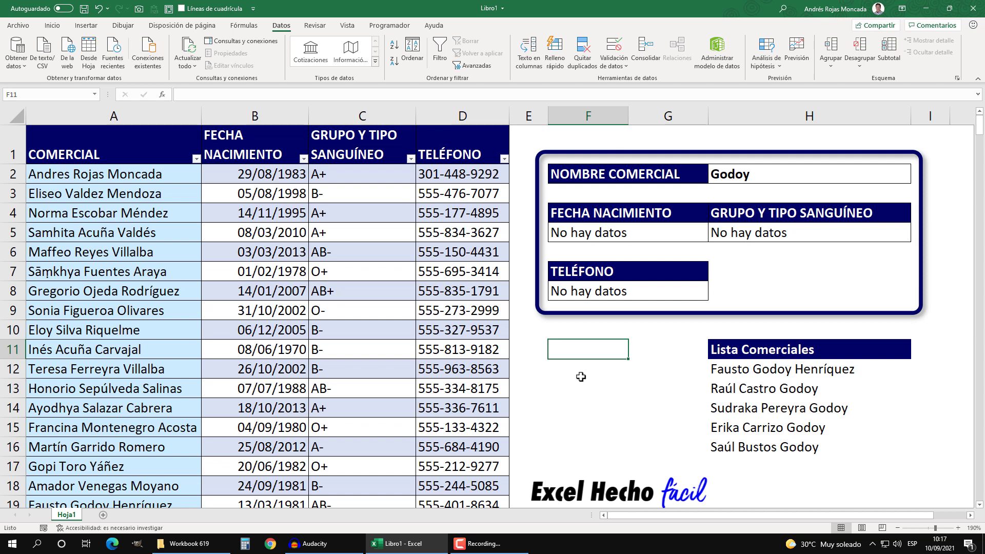
left_click(728, 182)
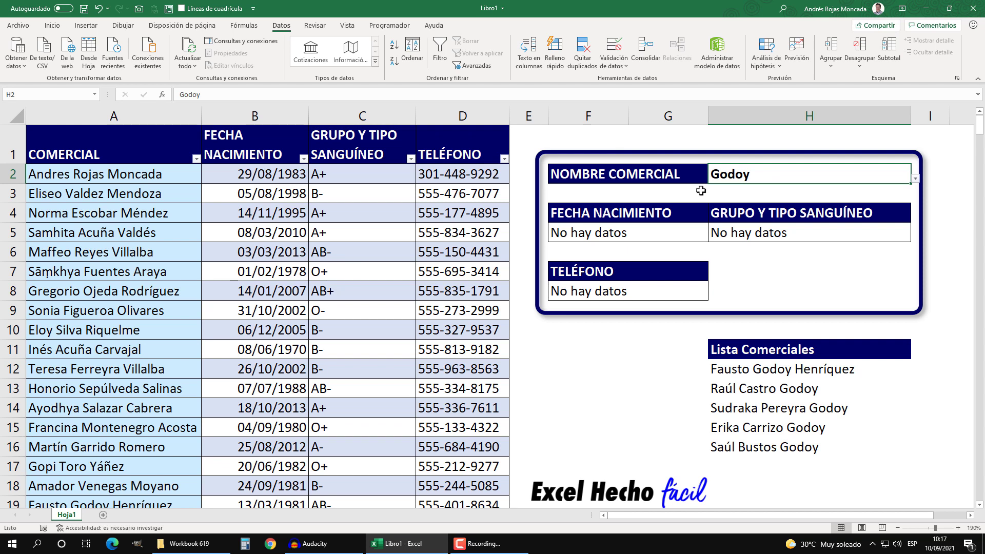
type("Toro")
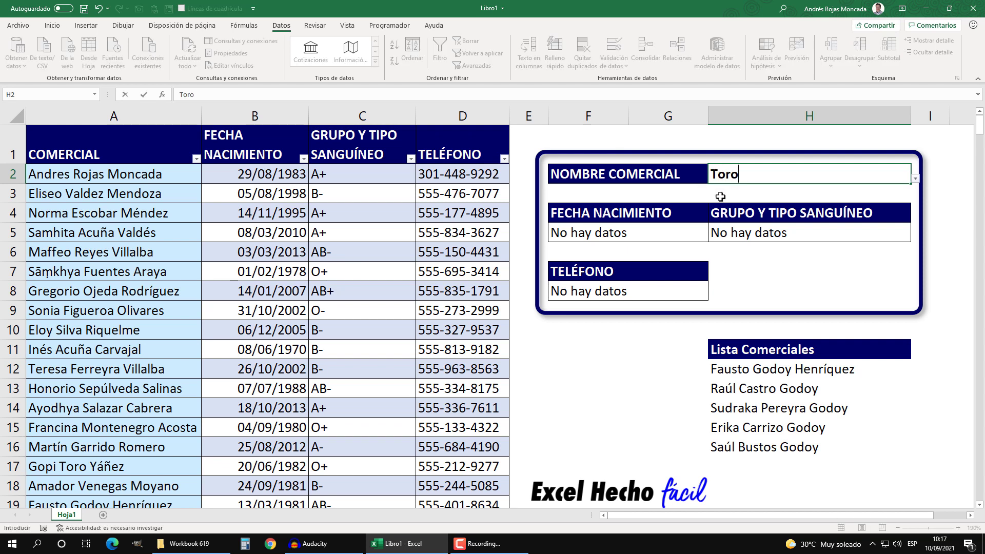
left_click(915, 178)
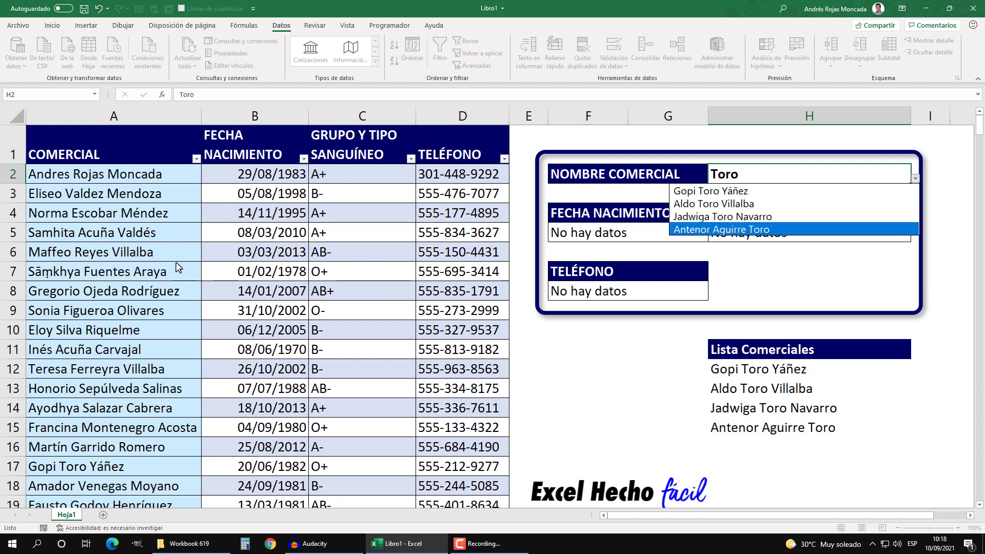
left_click(738, 204)
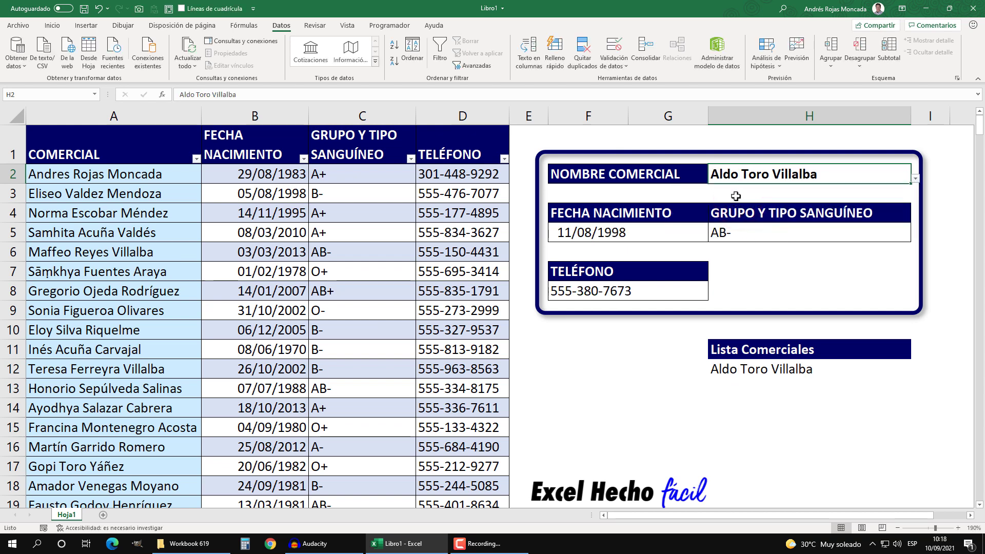
type("Godoy")
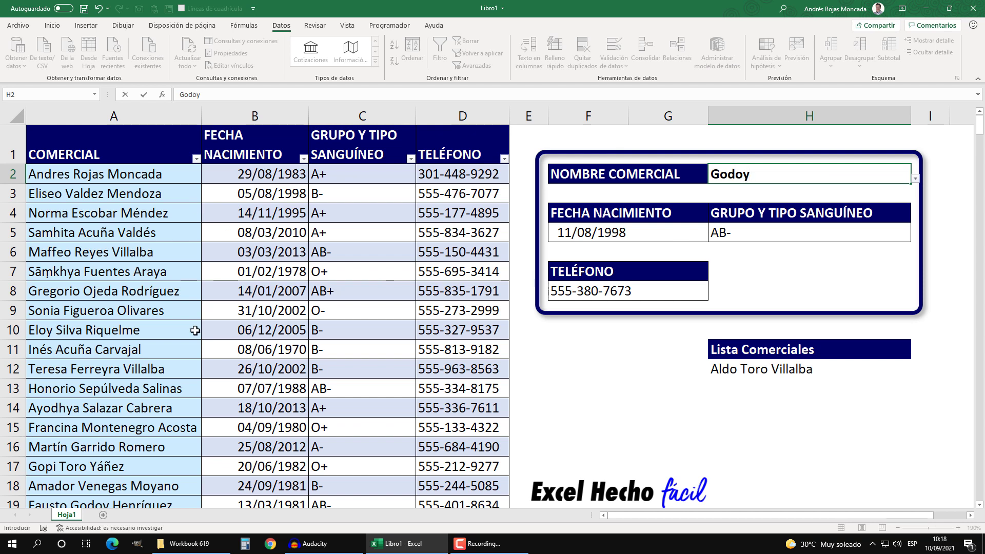
left_click(915, 178)
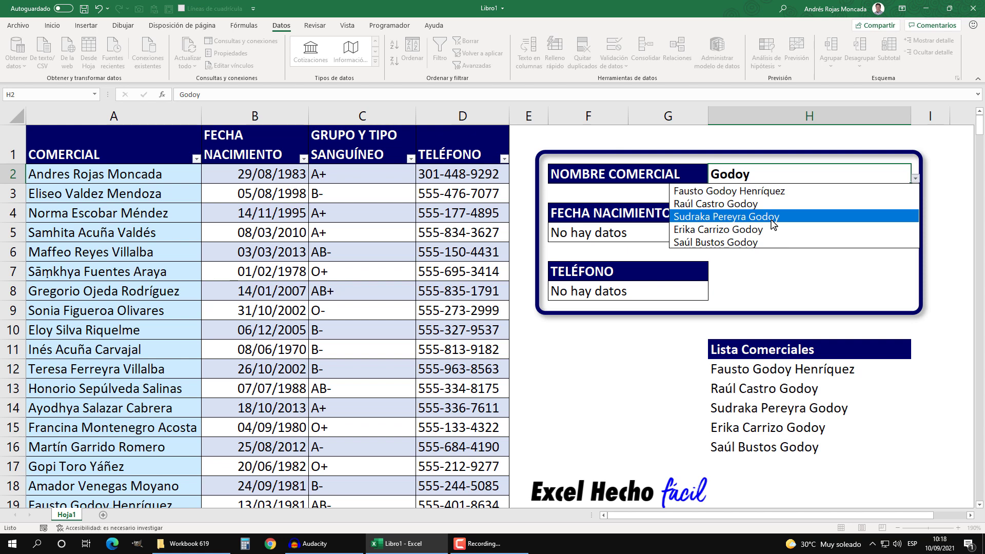
left_click(770, 219)
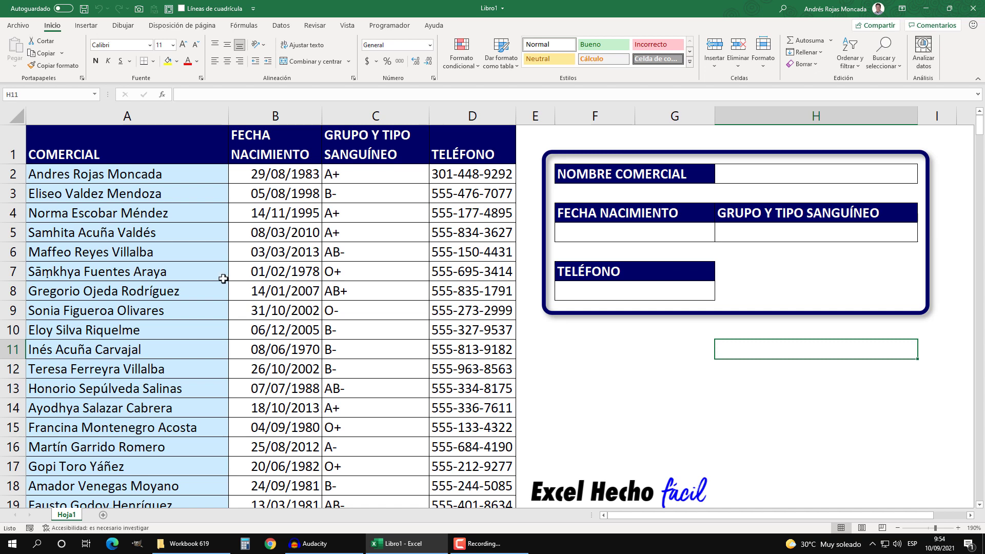
left_click(223, 278)
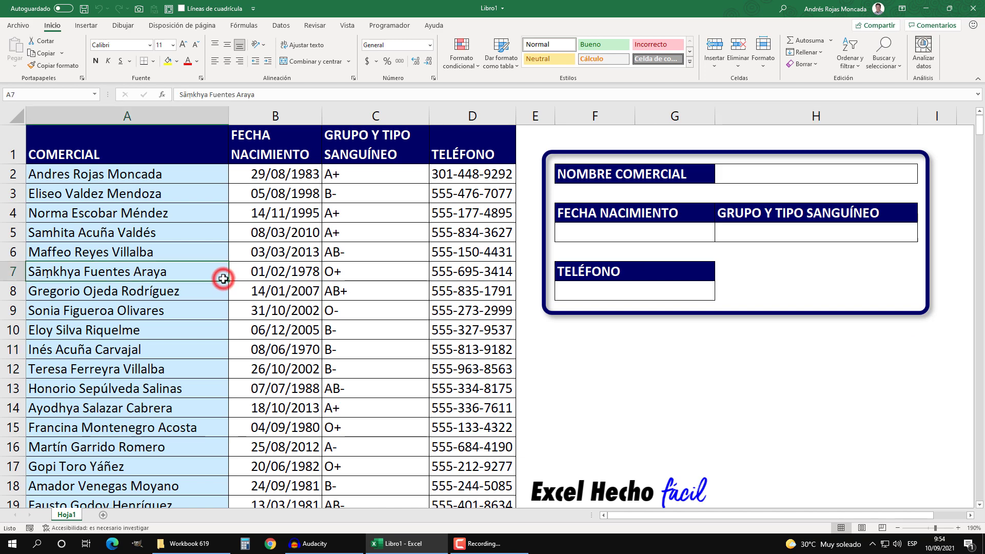
key("ctrl+Down")
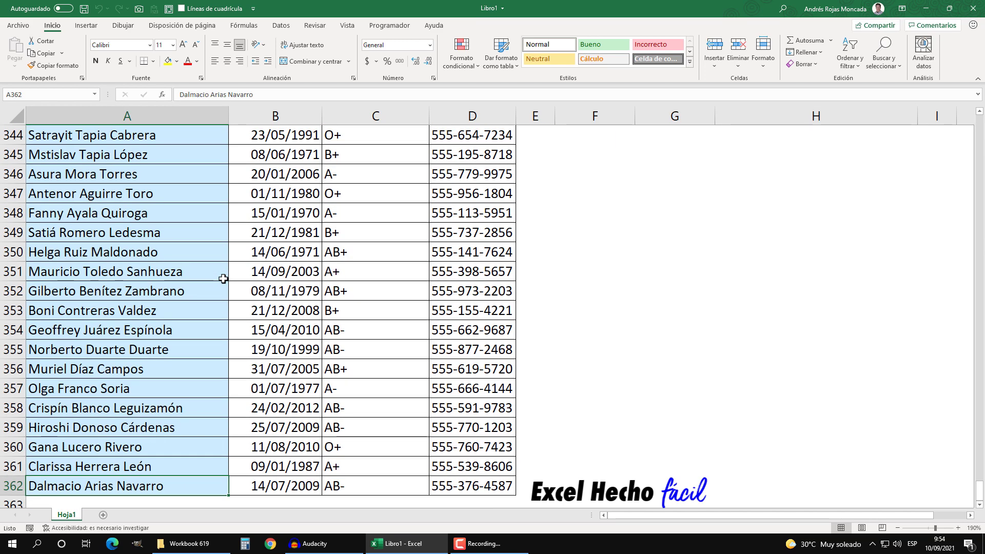
scroll(223, 279, "down", 3)
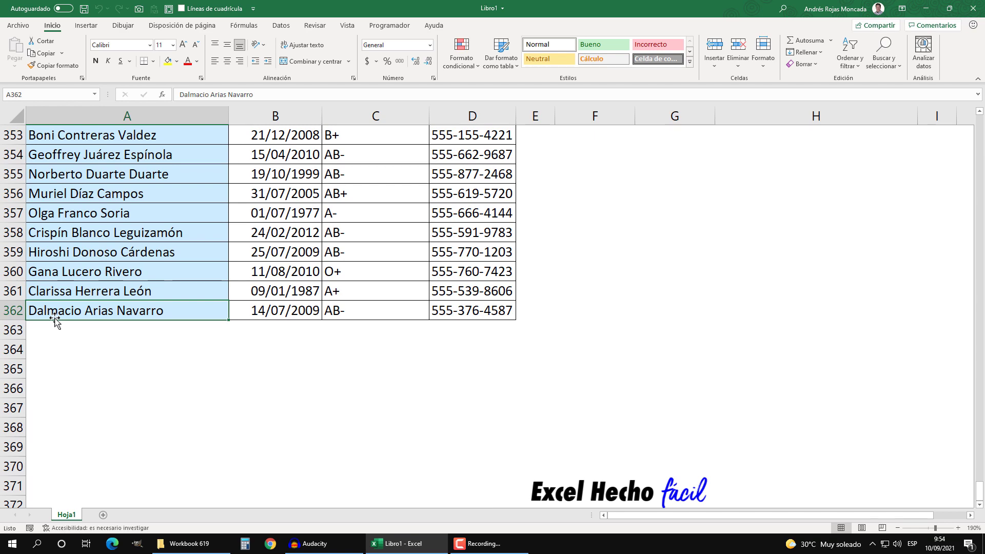
key("ctrl+Up")
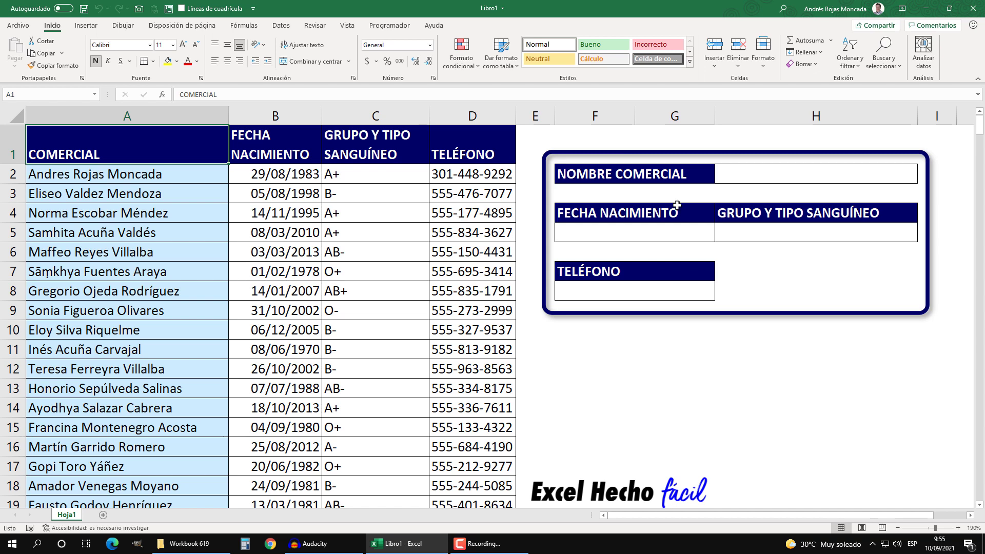
Step: Enter the sample search term Godoy in cell H2
left_click(725, 173)
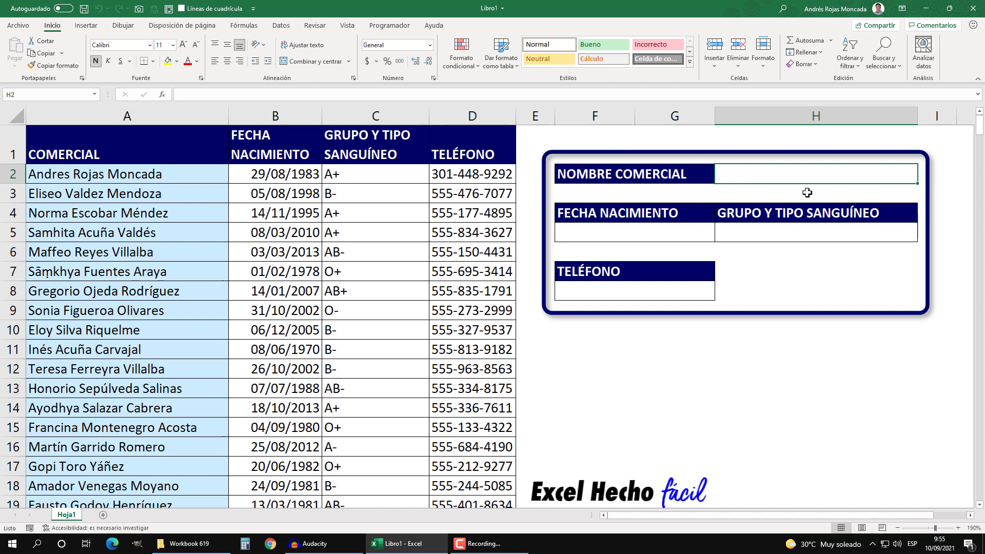
type("Godo")
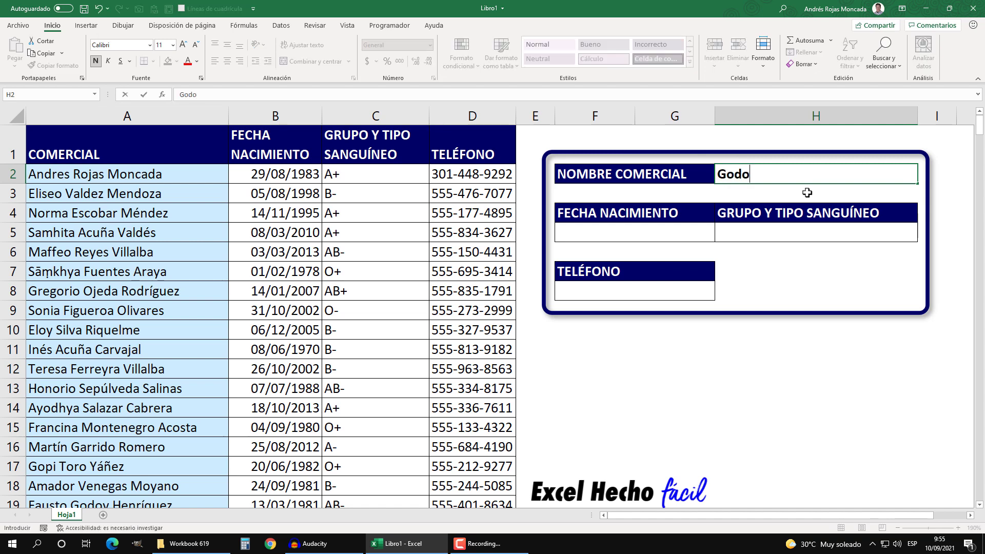
type("y")
key("Return")
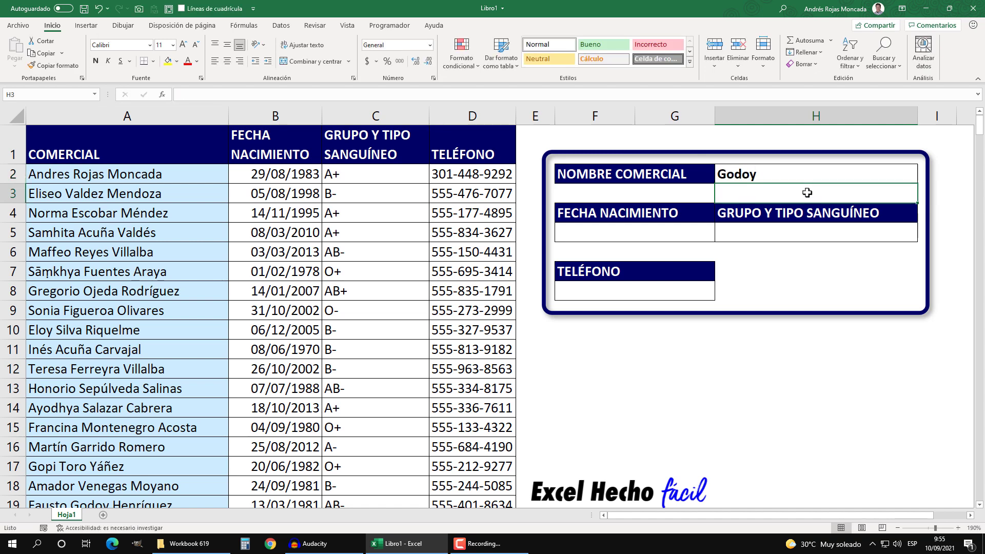
left_click(823, 175)
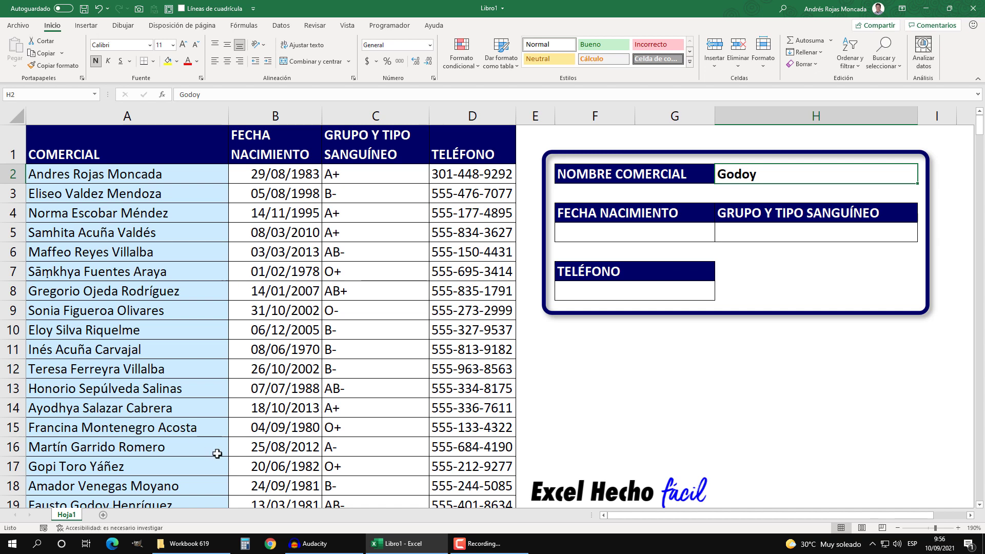
left_click(850, 347)
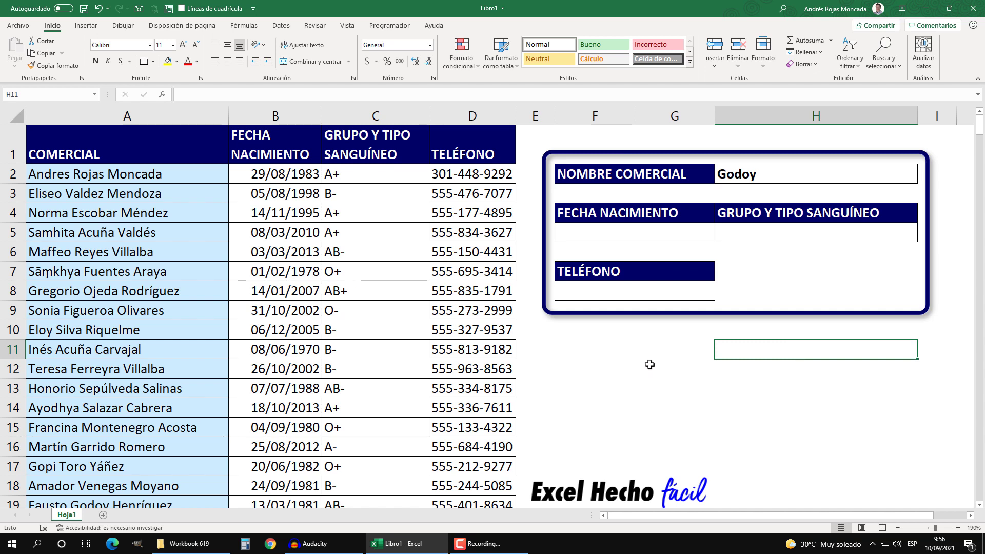
Step: Type the heading 'Lista Comerciales' into cell H11
type("Lista")
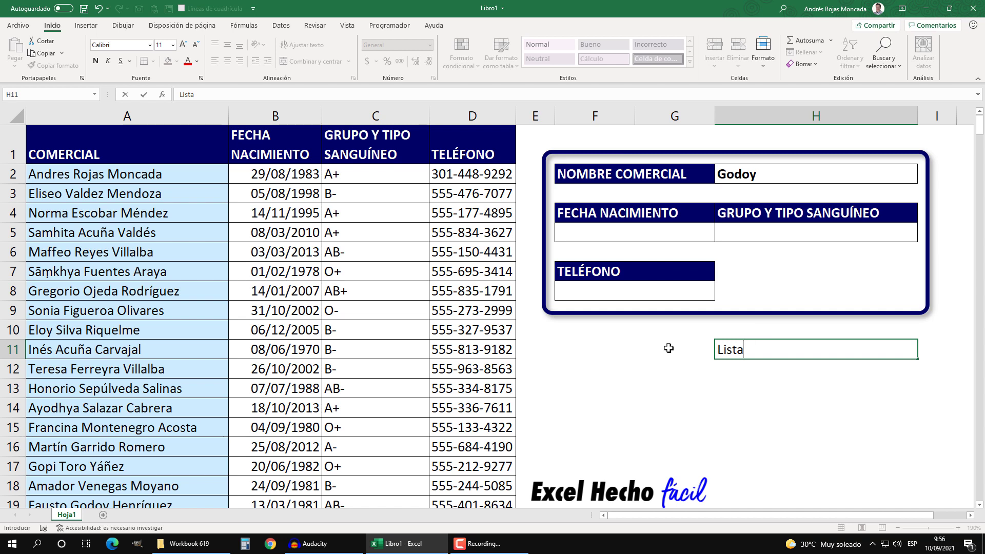
type(" Comercial")
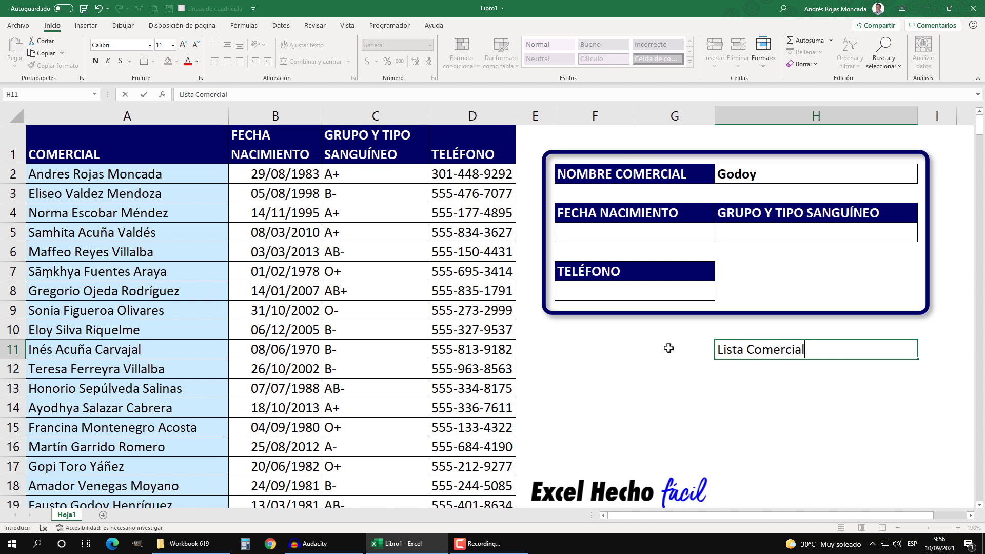
type("es")
key("Return")
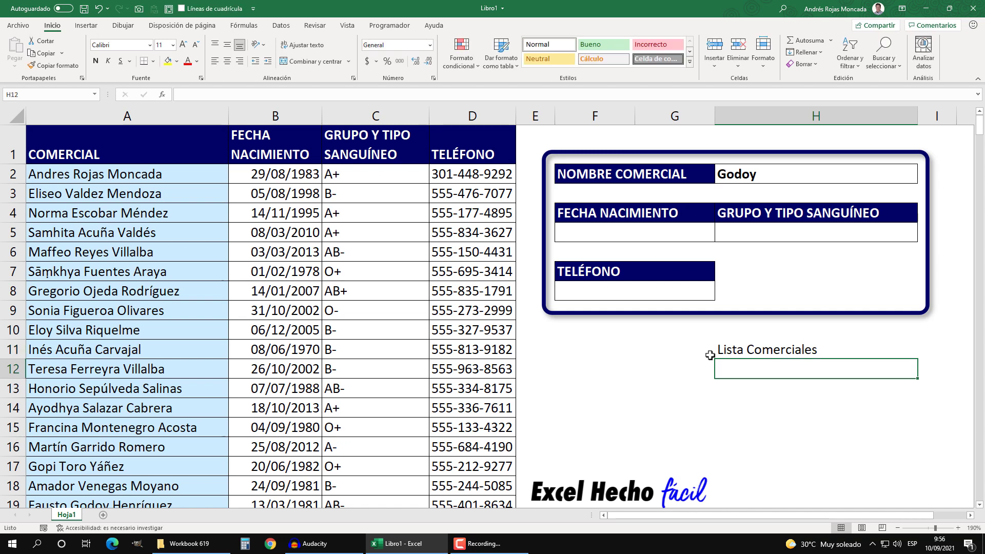
left_click(735, 356)
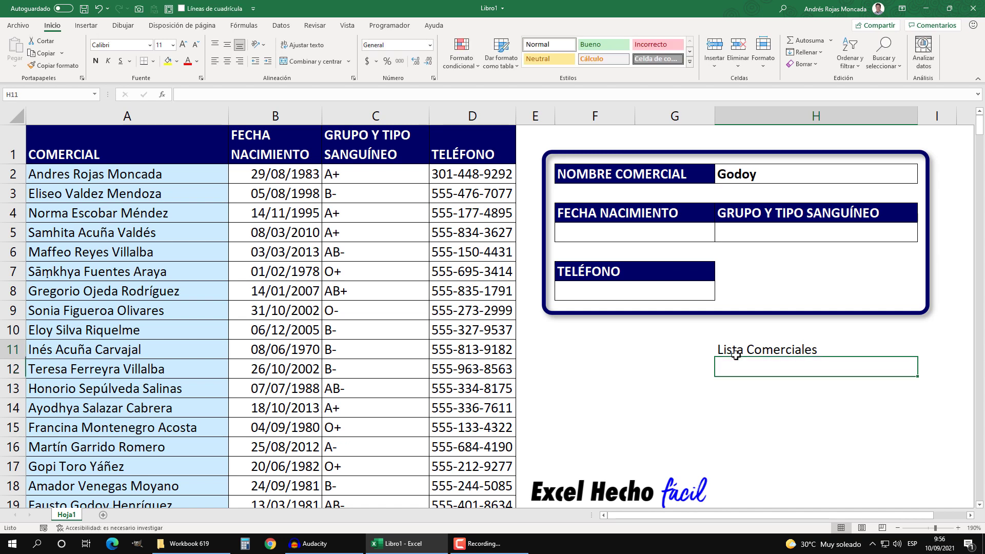
Step: Give the H11 heading a dark navy fill with bold white text
left_click(176, 61)
left_click(191, 219)
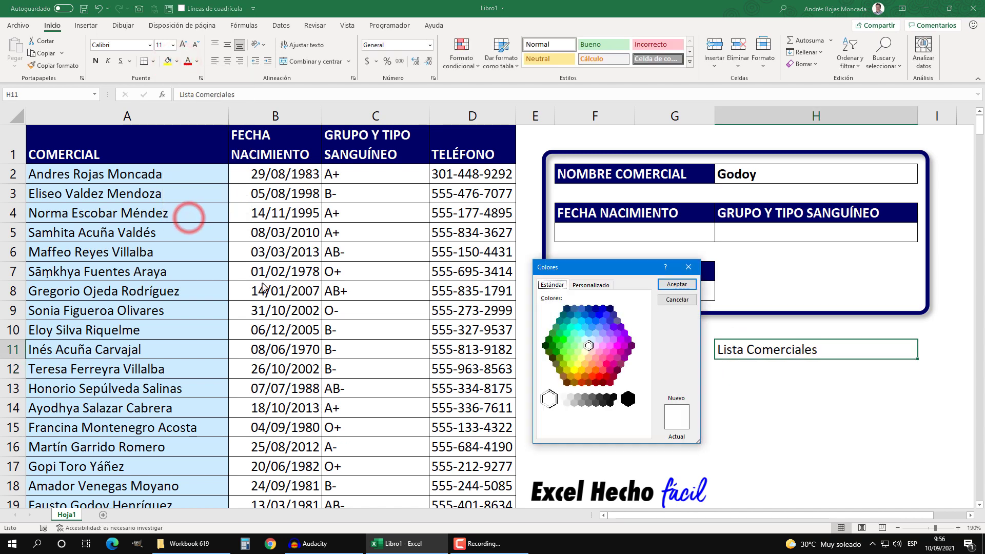
left_click(610, 310)
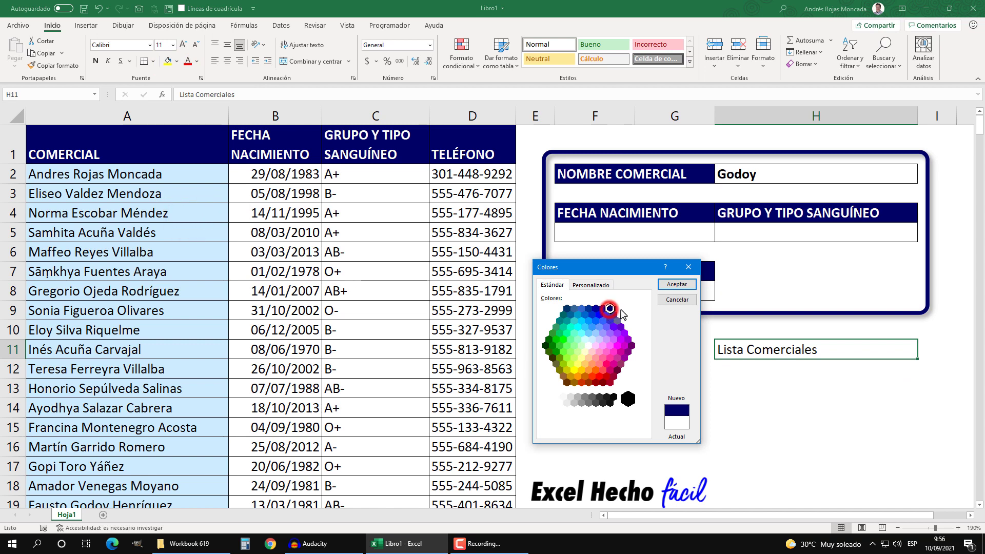
left_click(685, 282)
left_click(197, 62)
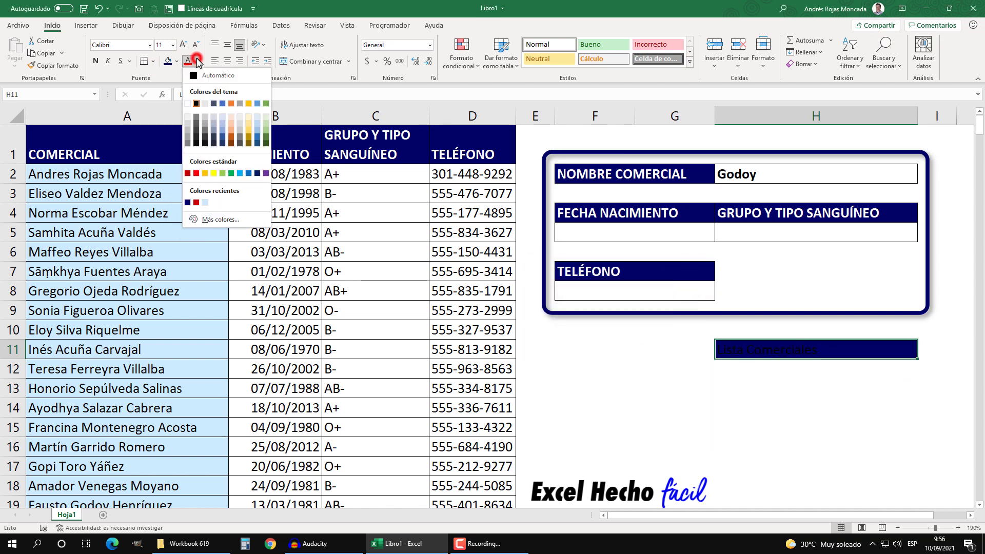
left_click(187, 102)
left_click(96, 61)
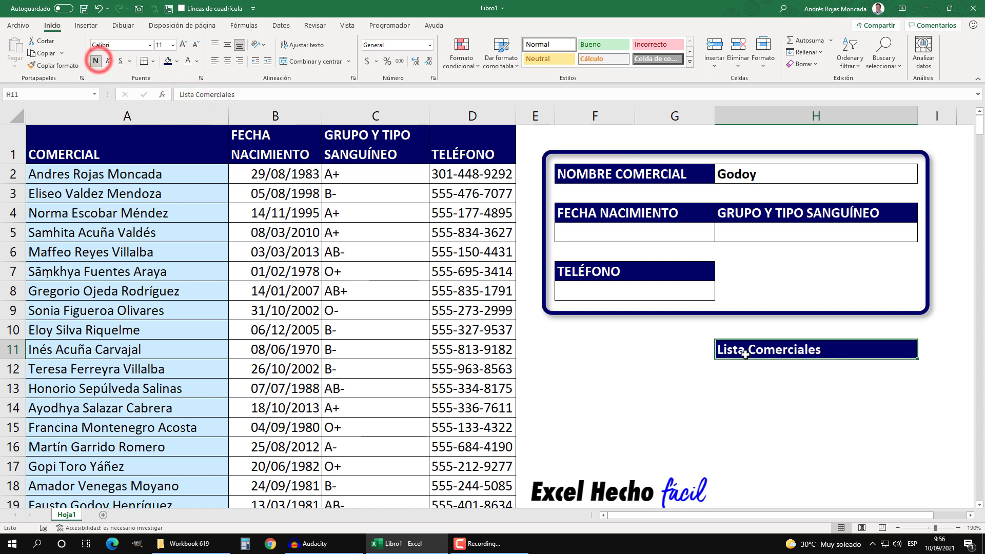
left_click(755, 366)
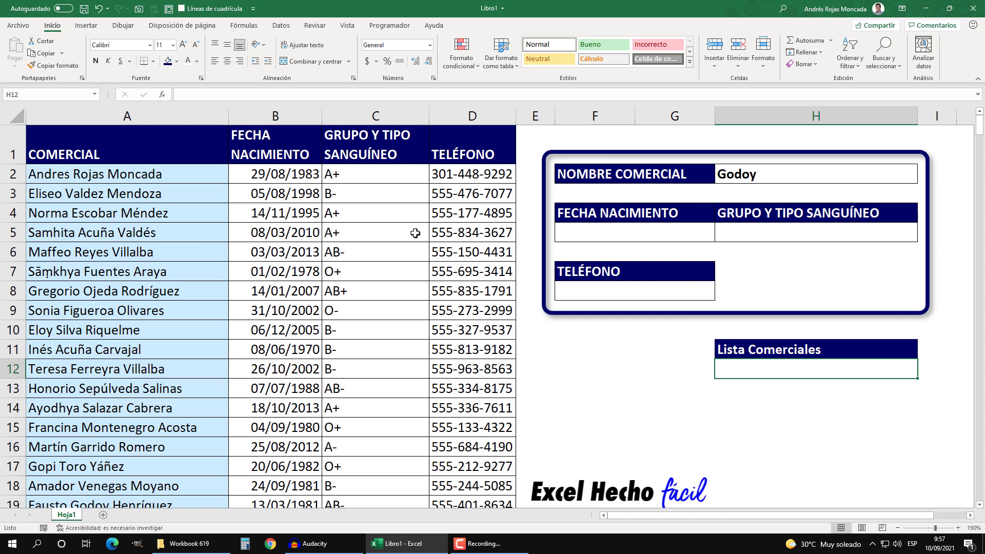
Step: Check the extent of the salesperson data and select the whole block A1:D362
left_click(415, 233)
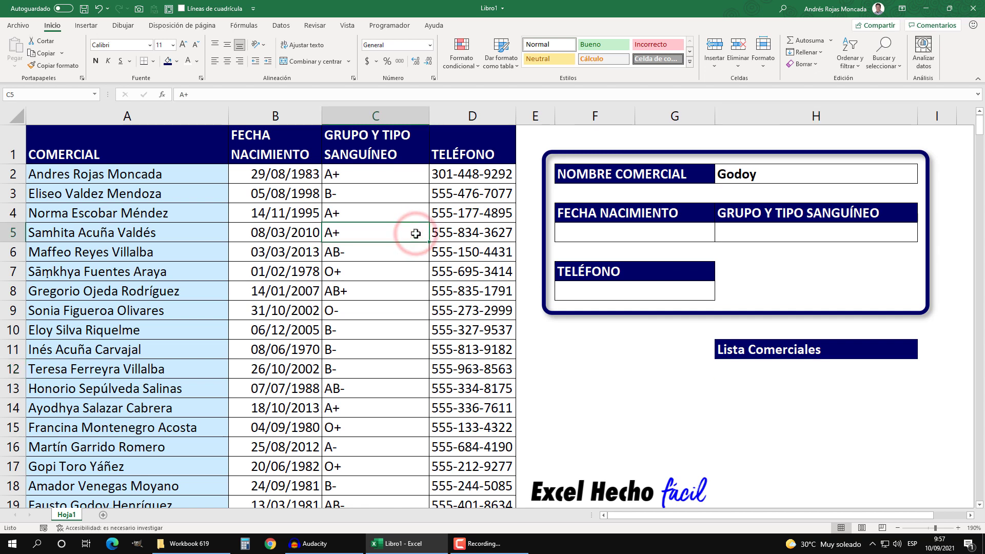
key("ctrl+Down")
scroll(415, 234, "down", 1)
scroll(416, 230, "down", 4)
left_click(452, 292)
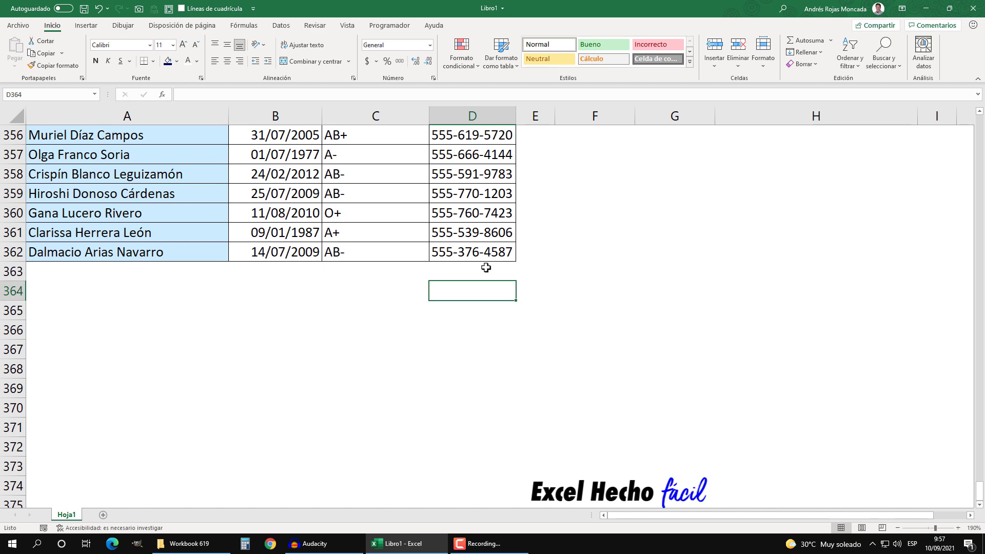
left_click(376, 232)
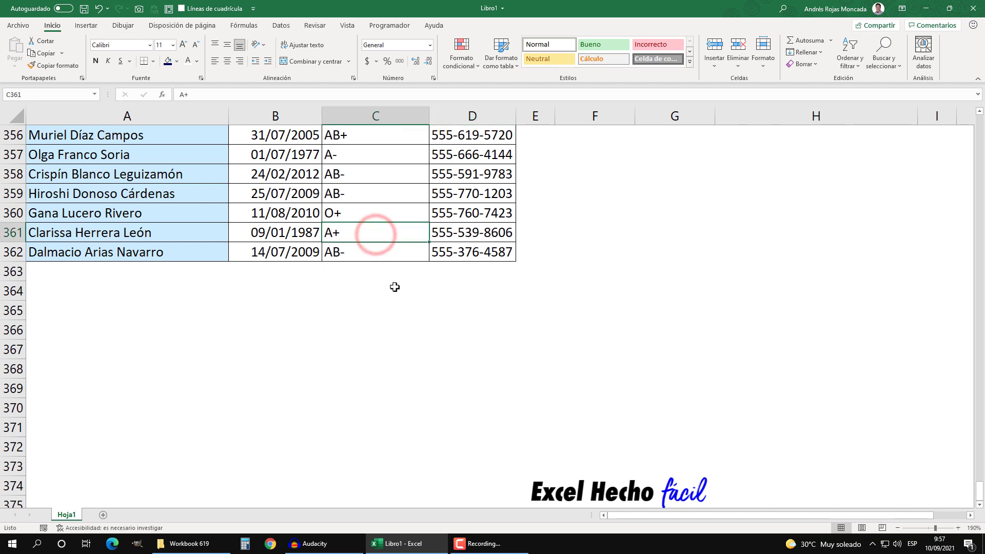
key("ctrl+Up")
left_click(276, 256)
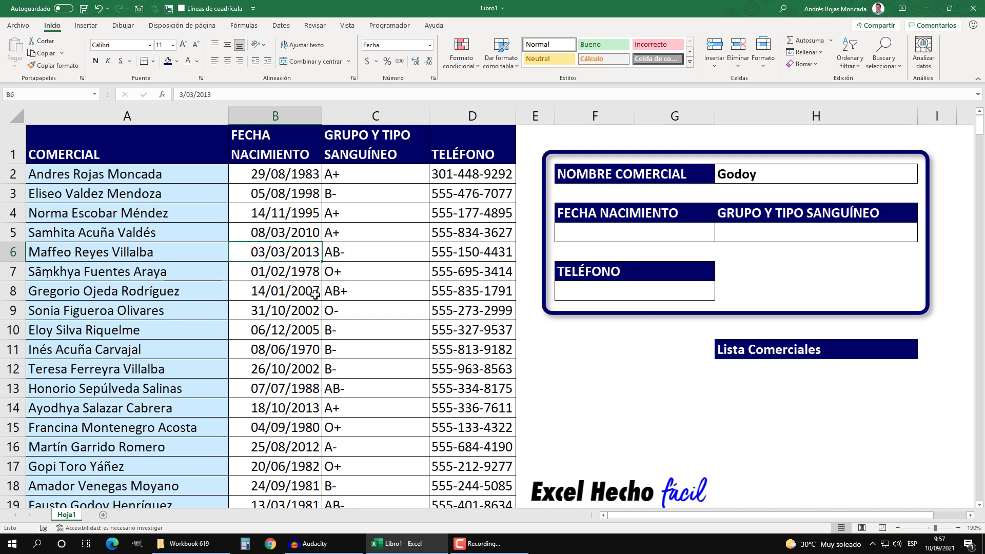
key("ctrl+Home")
key("ctrl+a")
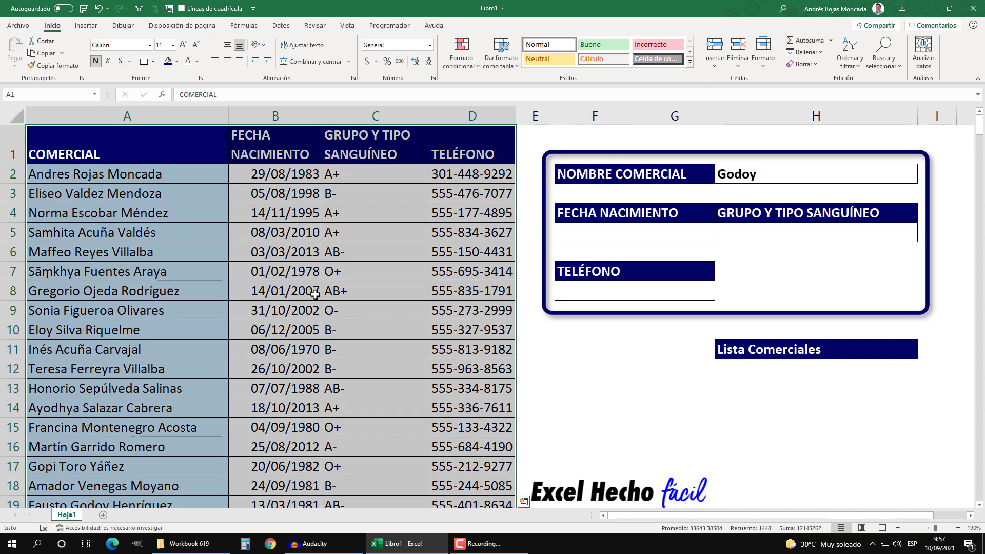
left_click(315, 293)
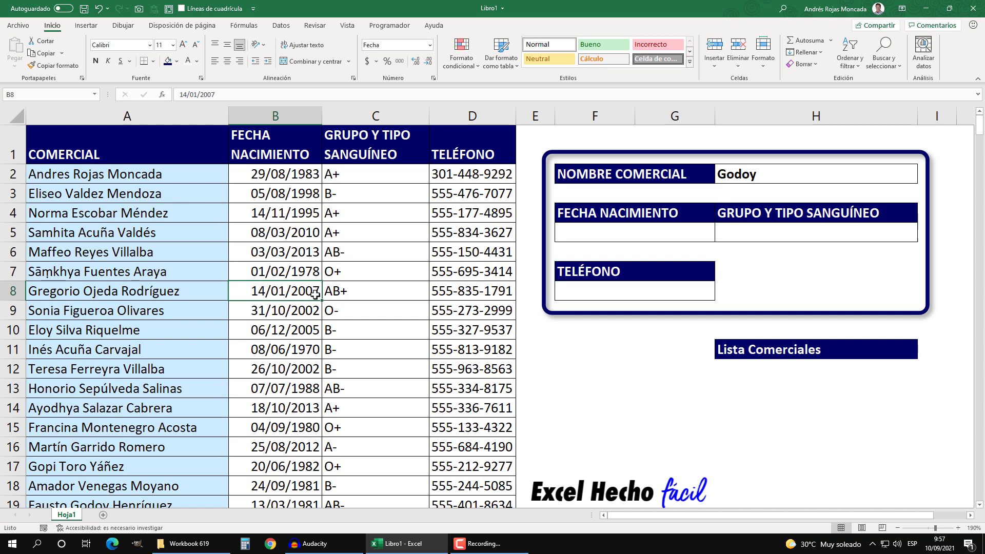
key("ctrl+Home")
key("ctrl+a")
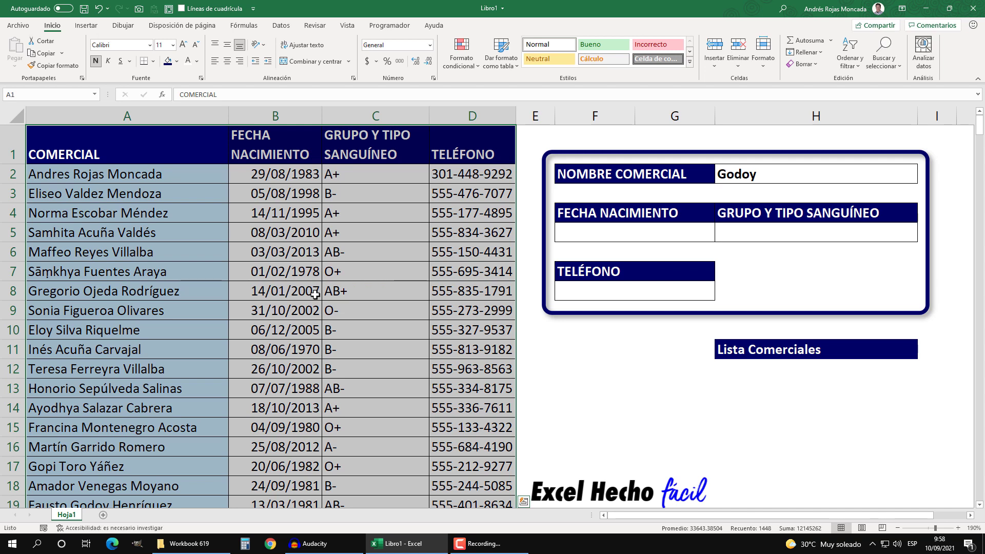
Step: Convert the selected data into a table with headers via Ctrl+T
key("ctrl+t")
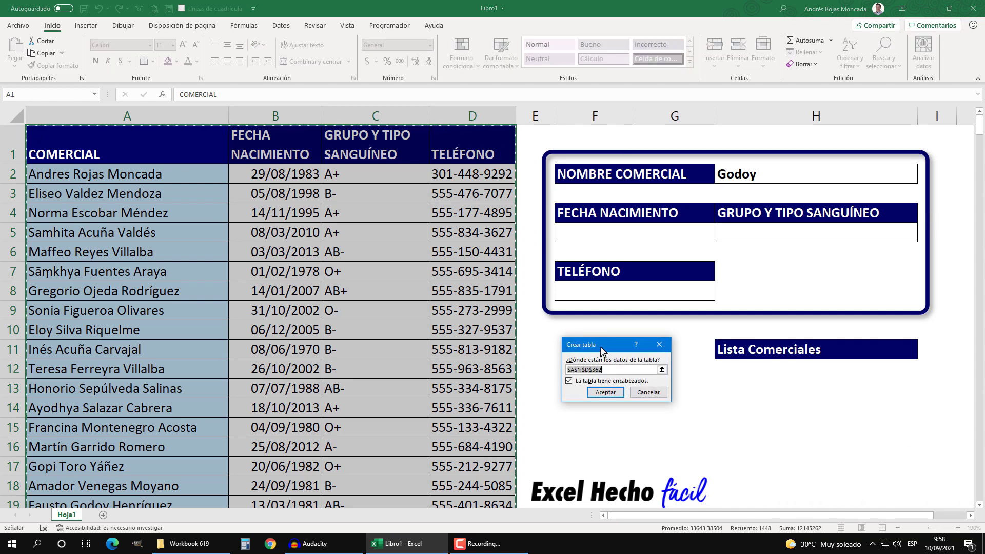
left_click_drag(598, 345, 581, 337)
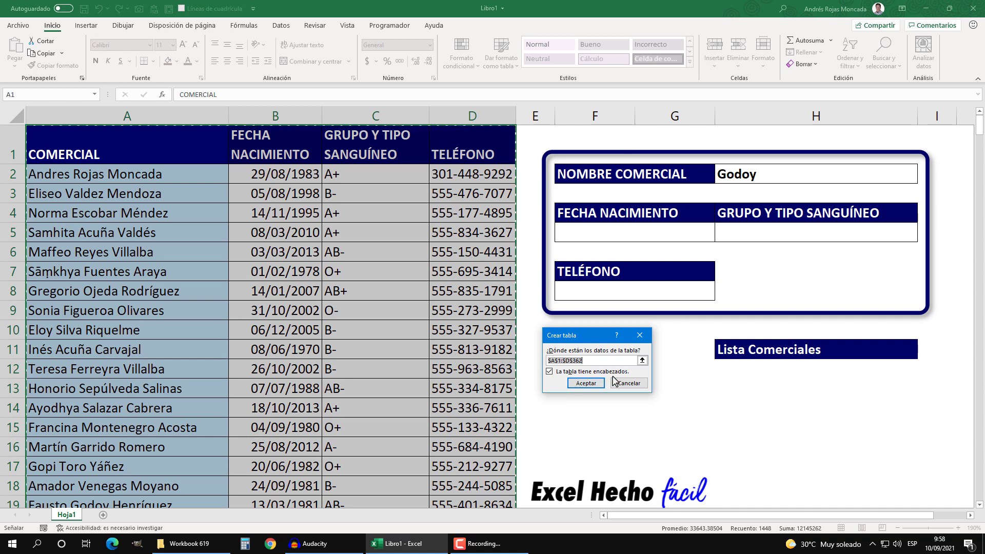
left_click(585, 383)
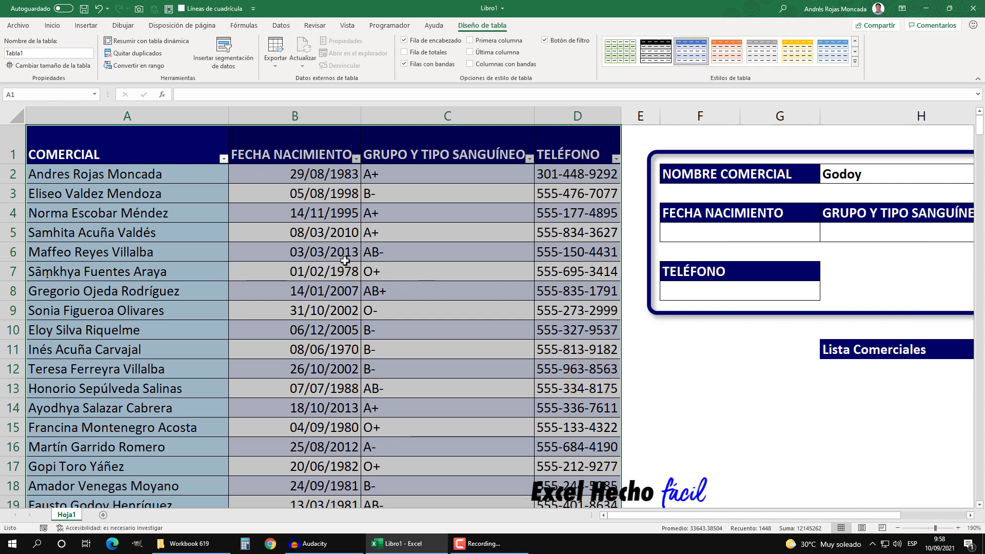
Step: Set column A width to 25 and column B width to 15
right_click(178, 122)
left_click(226, 262)
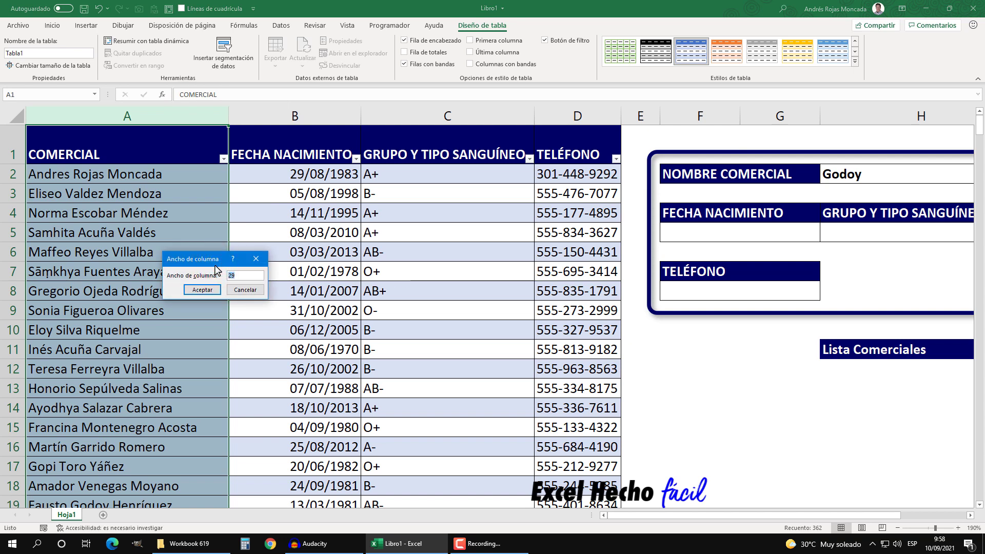
type("25")
key("Return")
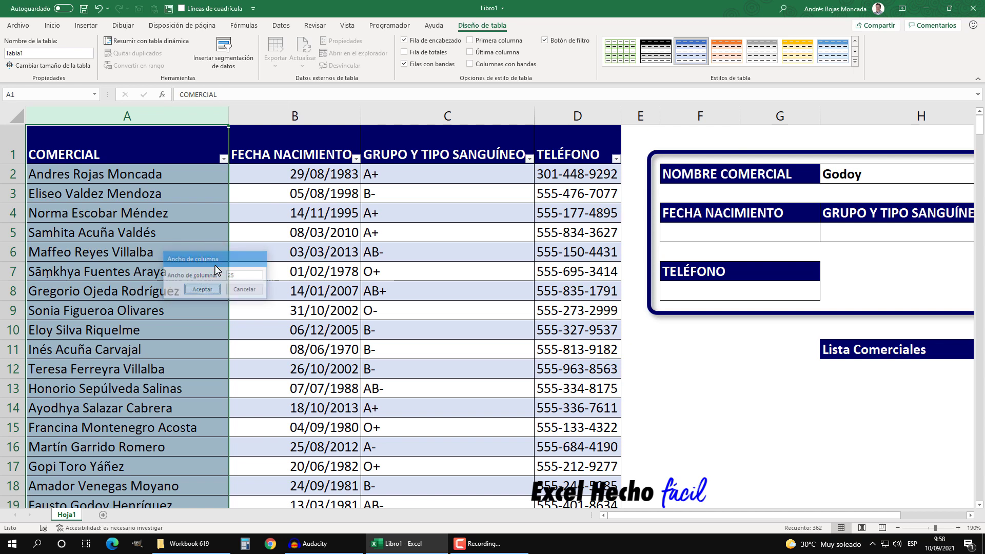
left_click(269, 116)
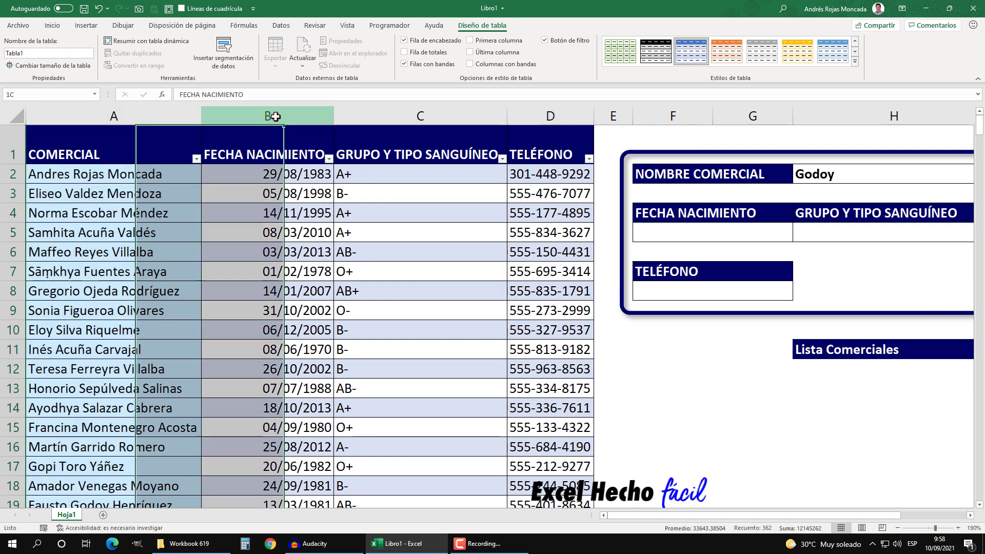
right_click(272, 115)
left_click(298, 256)
type("15")
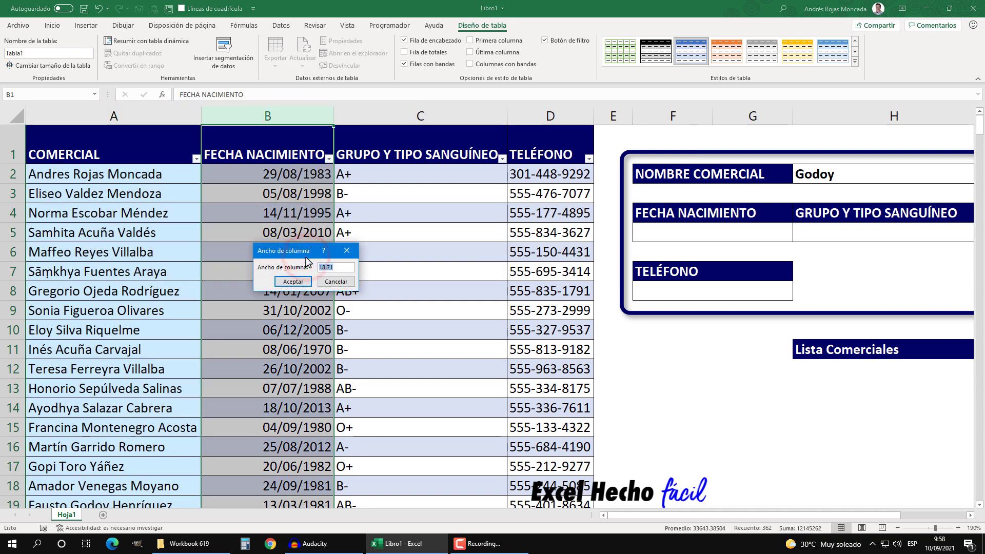
key("Return")
Step: Set column C width to 15 and column D width to 13
left_click(382, 117)
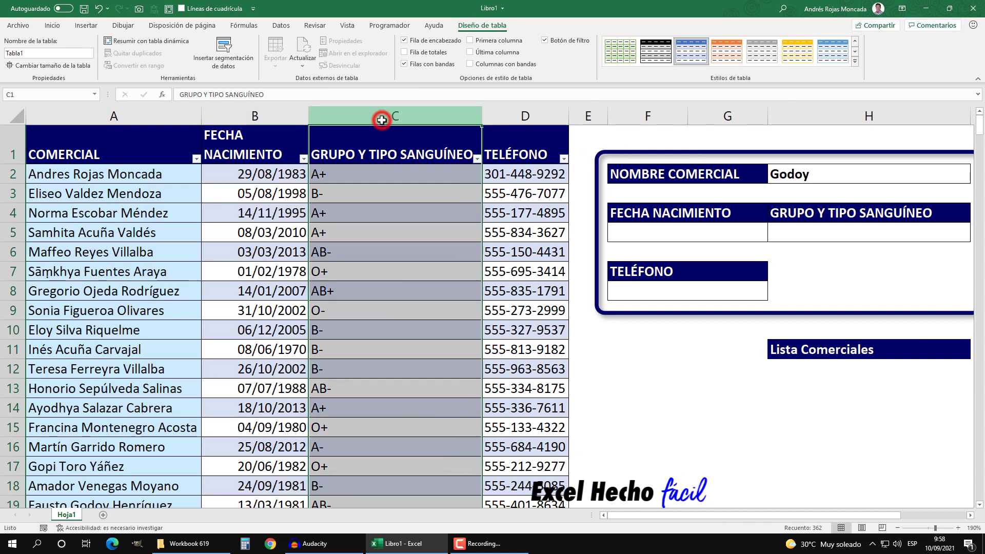
right_click(382, 118)
left_click(435, 266)
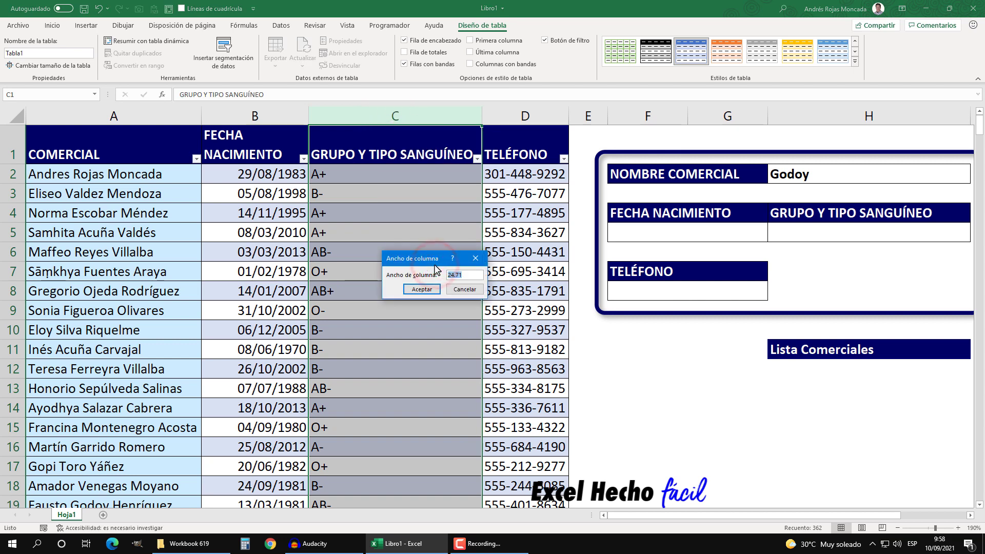
type("15")
key("Return")
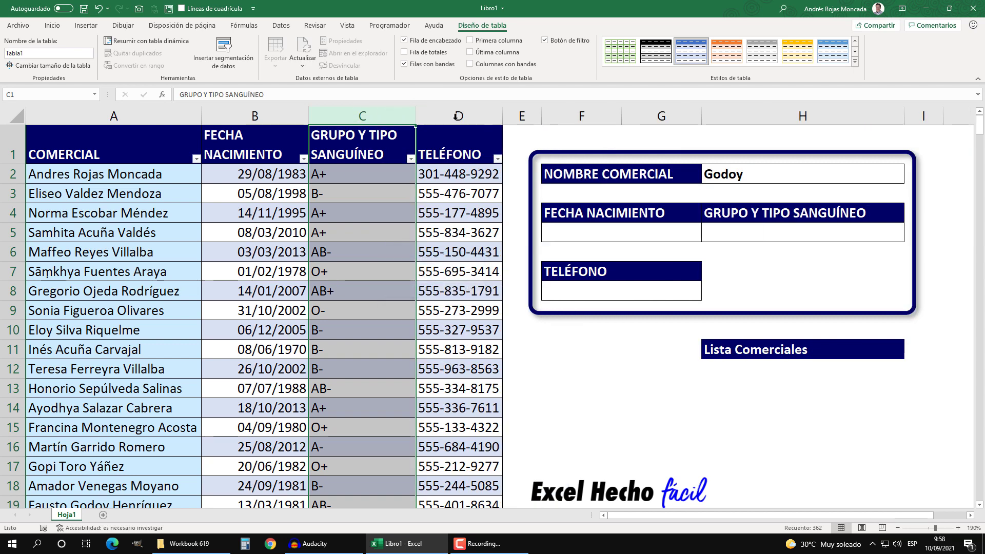
left_click(451, 116)
right_click(452, 116)
left_click(486, 264)
type("13")
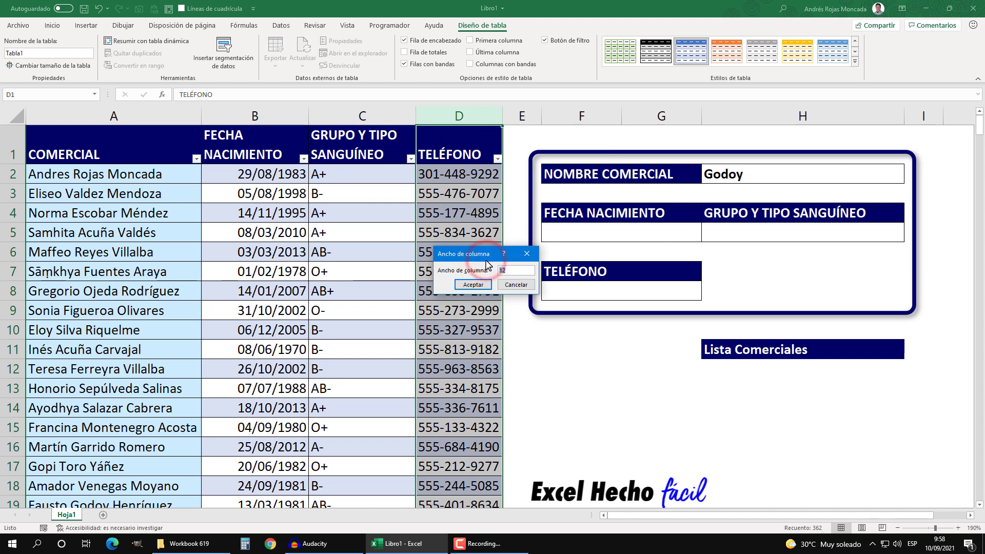
key("Return")
Step: Start editing the table name but leave it unchanged for now
left_click(341, 190)
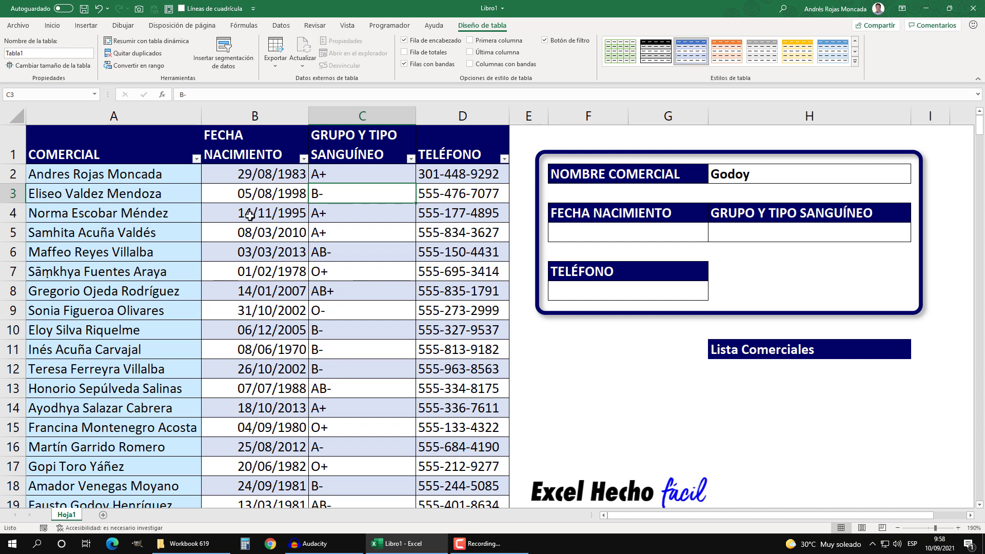
left_click(44, 53)
key("Escape")
left_click(623, 351)
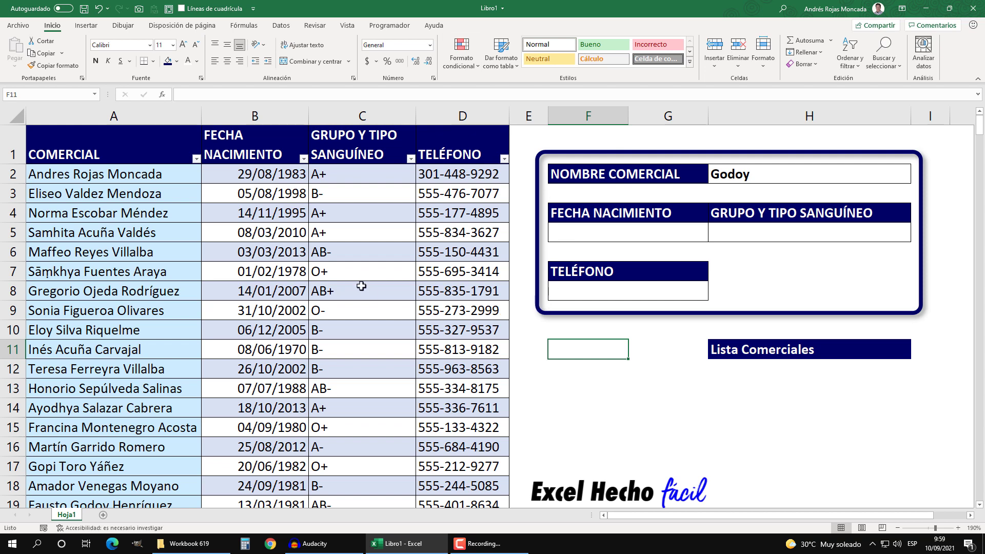
Step: Rename the salesperson table to BDComerciales
left_click(362, 286)
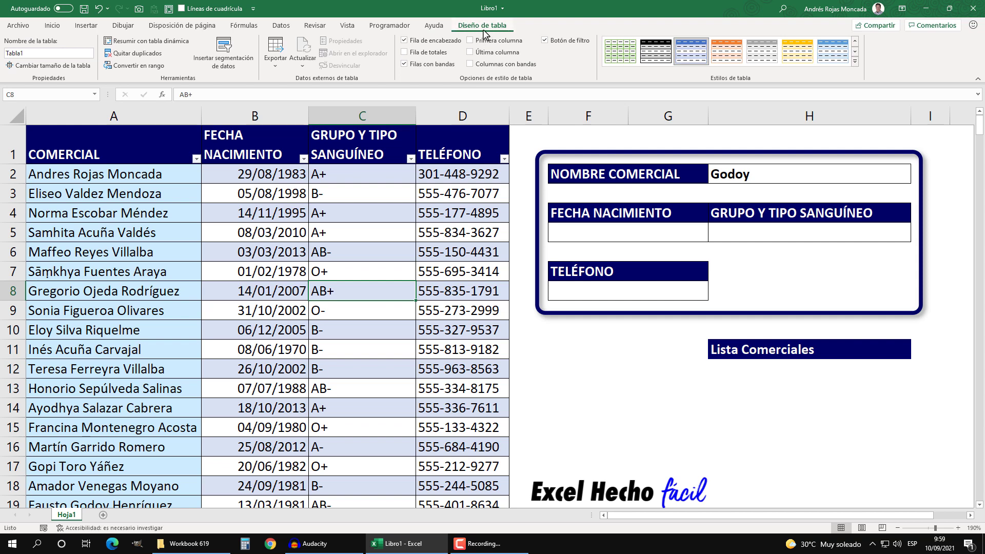
left_click(483, 30)
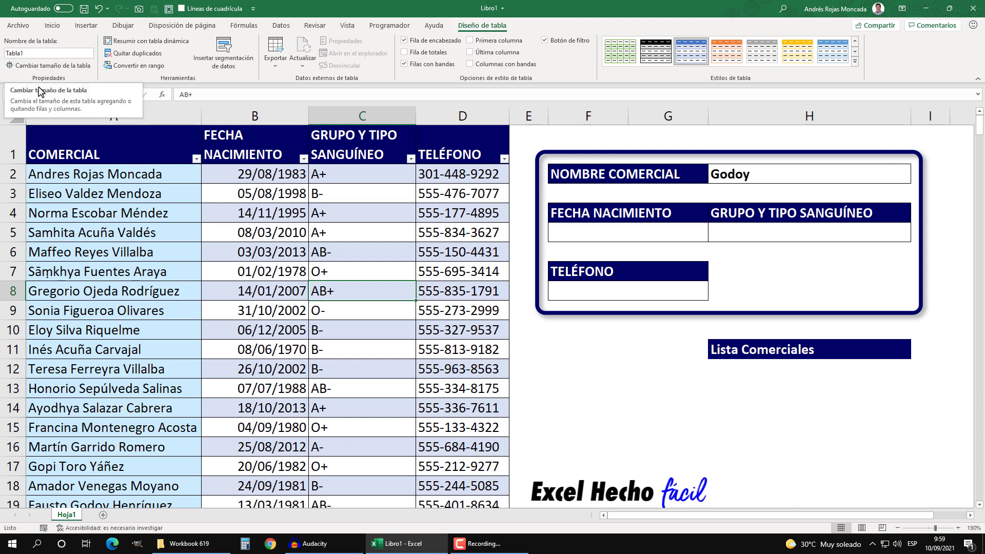
left_click(68, 53)
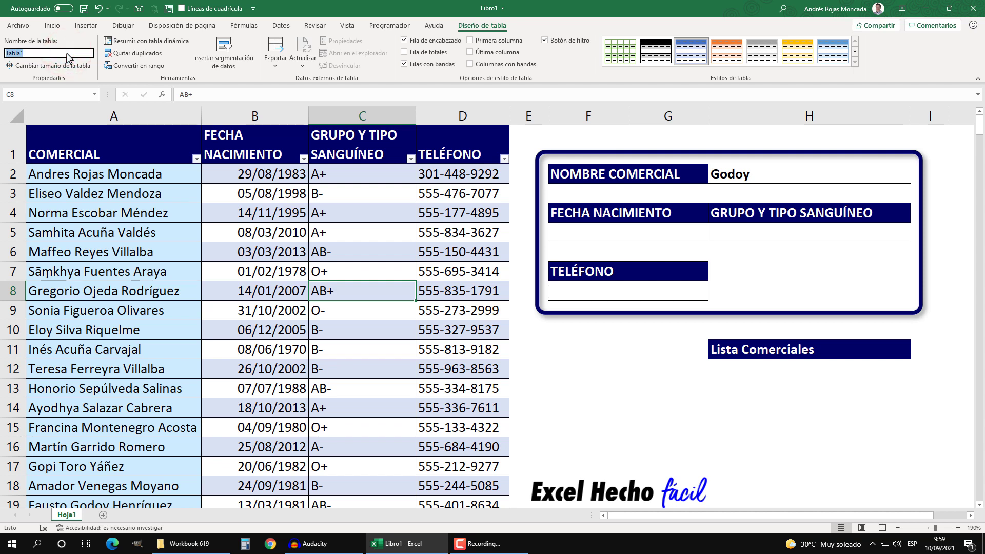
type("BDComerciales")
key("Return")
left_click(591, 348)
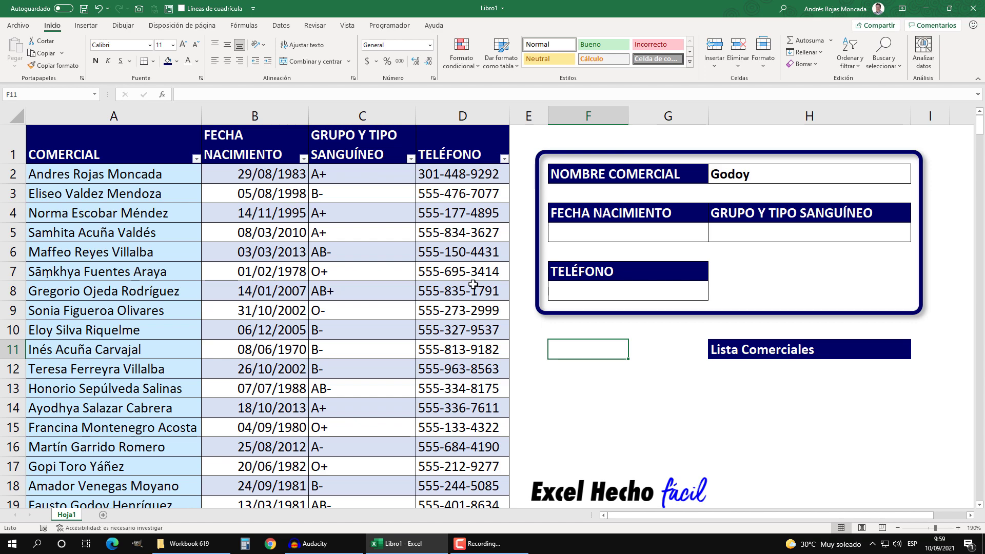
Step: Confirm the table's last record sits at row 362
left_click(91, 272)
key("ctrl+Down")
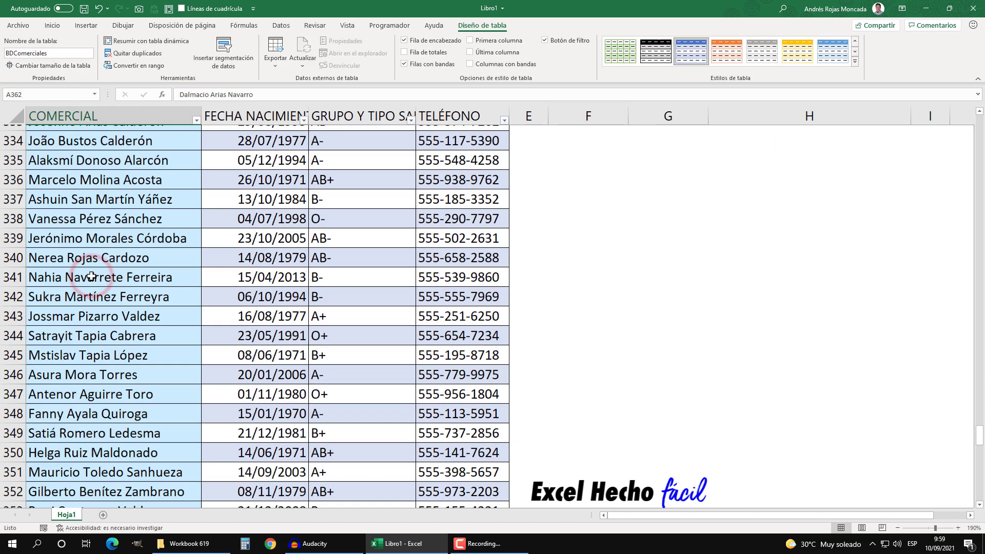
left_click(92, 272)
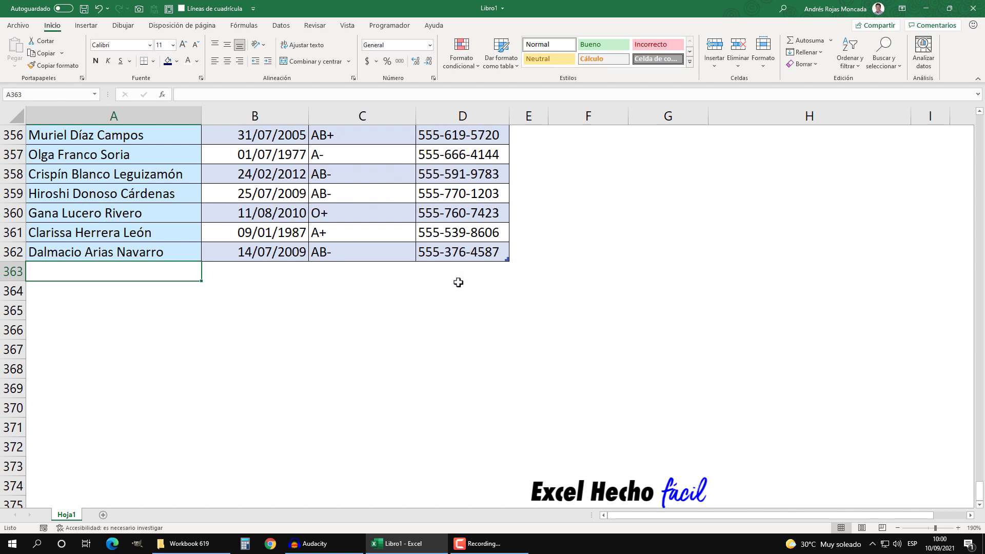
key("ctrl+Up")
key("ctrl+Up")
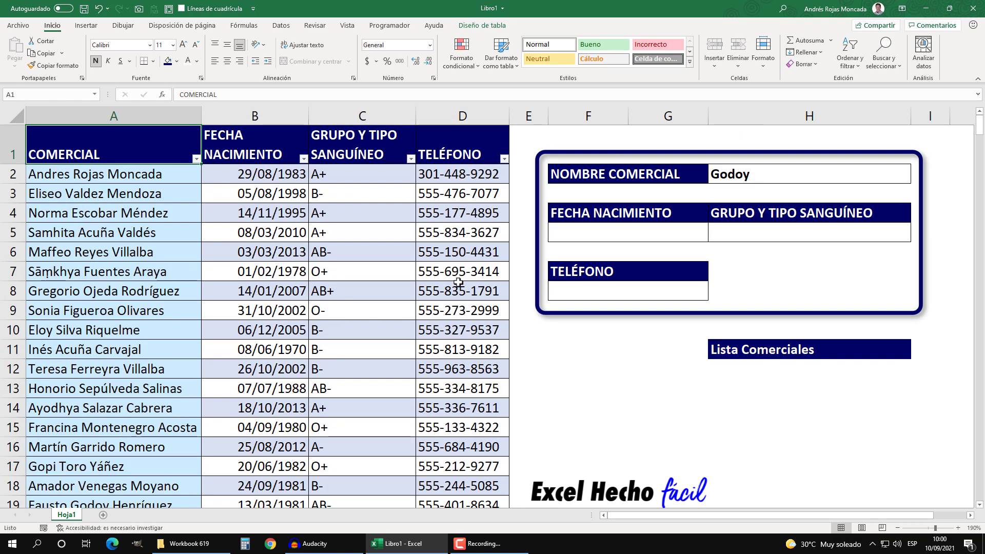
Step: Enter the formula =HALLAR("Mundo","Hola Mundo") in cell H12
left_click(750, 370)
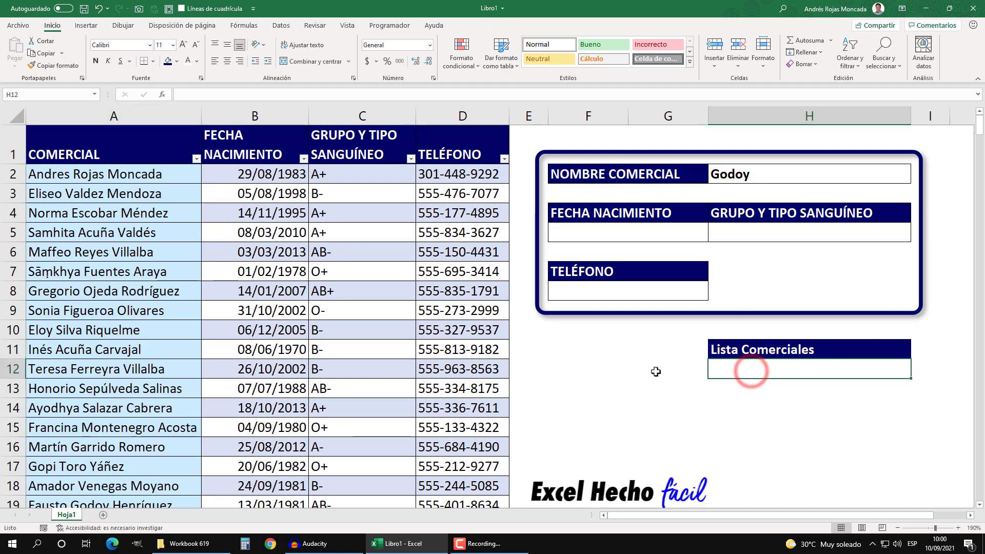
type("=")
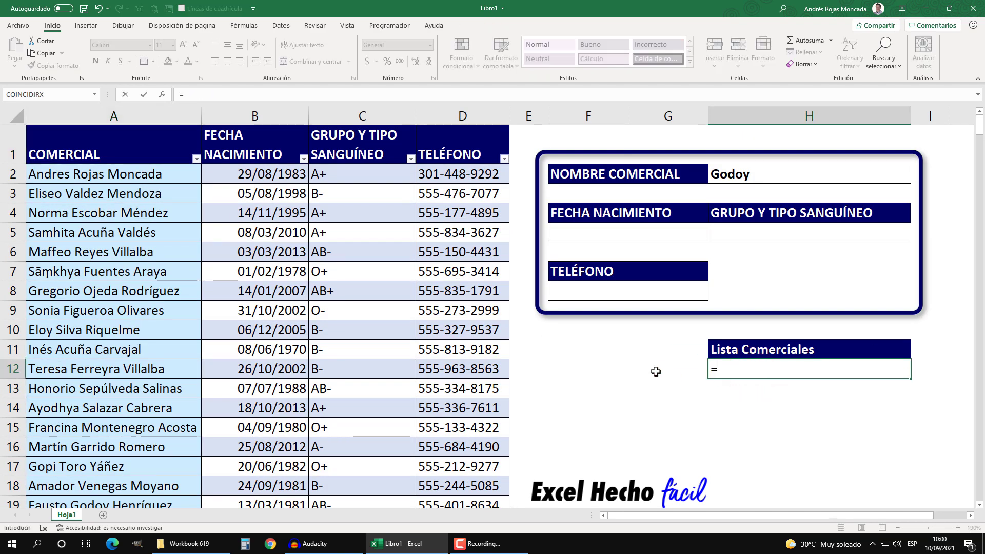
type("ha")
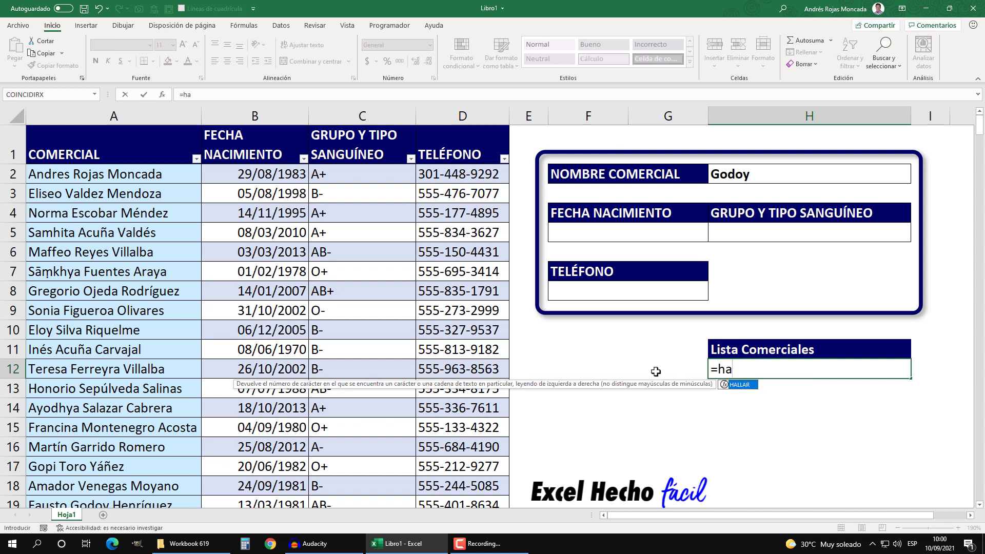
key("Tab")
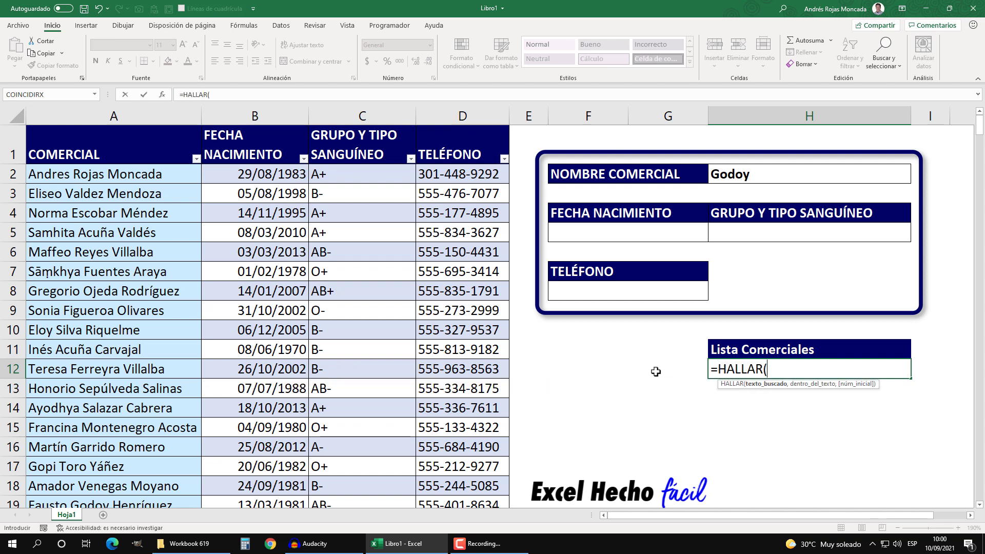
key("BackSpace")
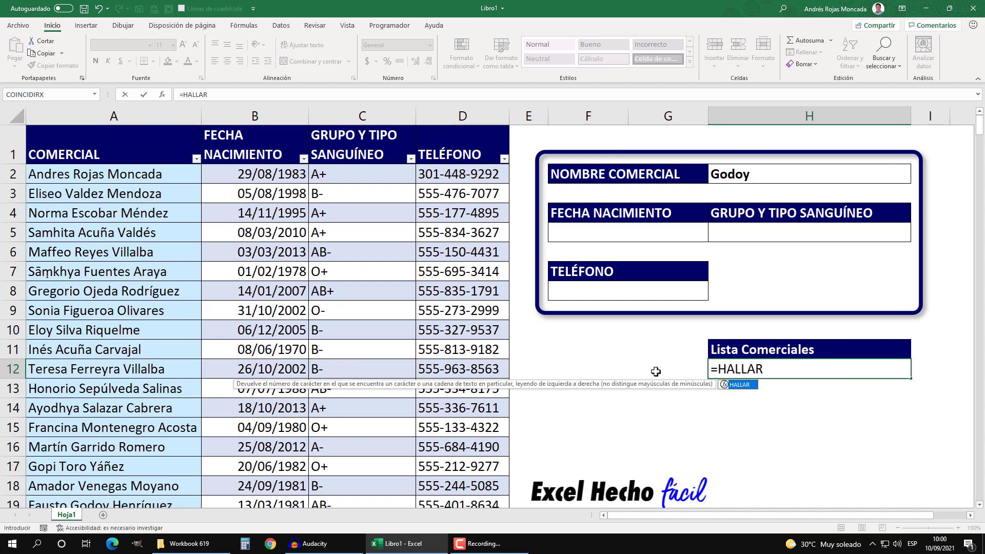
type("(")
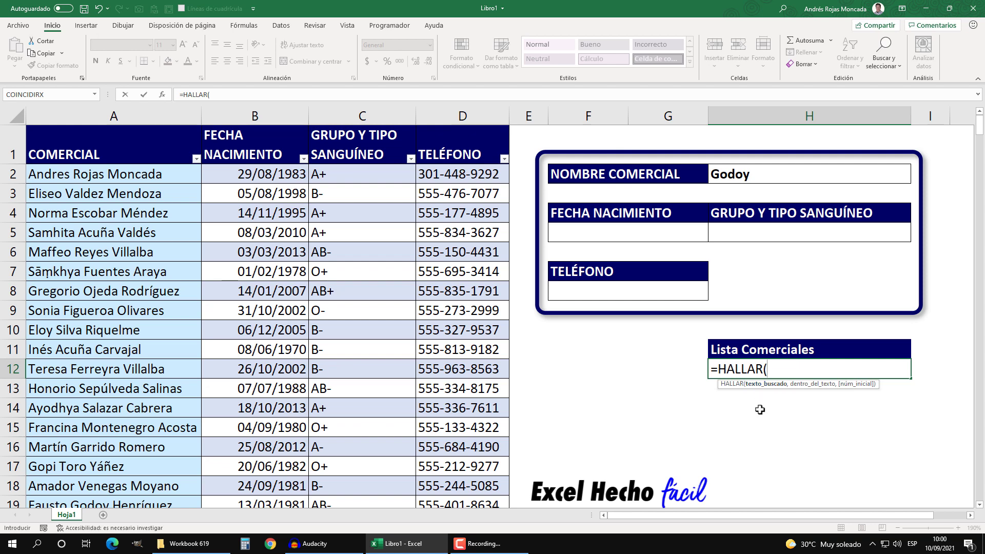
type("\"Mu")
type("ndo\"")
type(",")
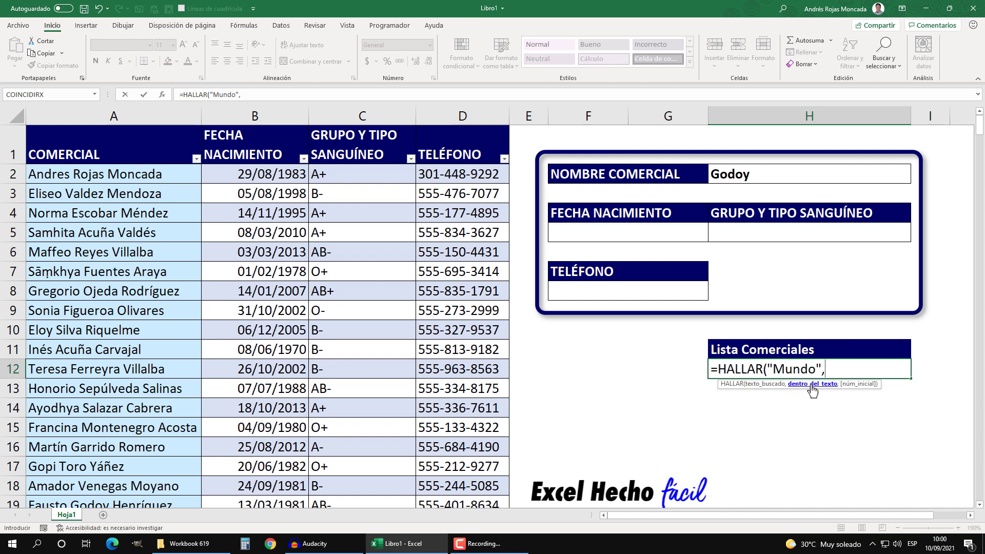
type("\"")
type("Hola")
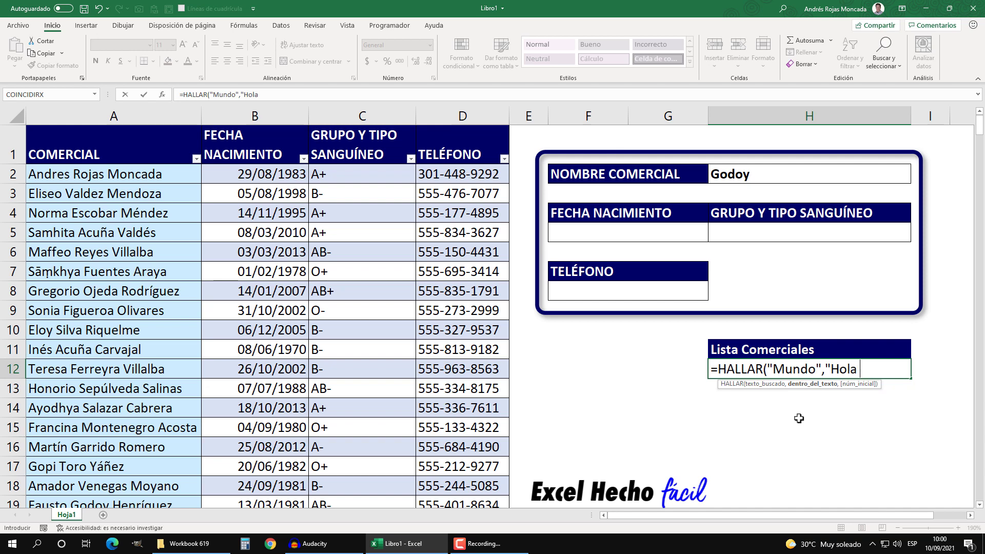
type(" Mundo\"")
type(")")
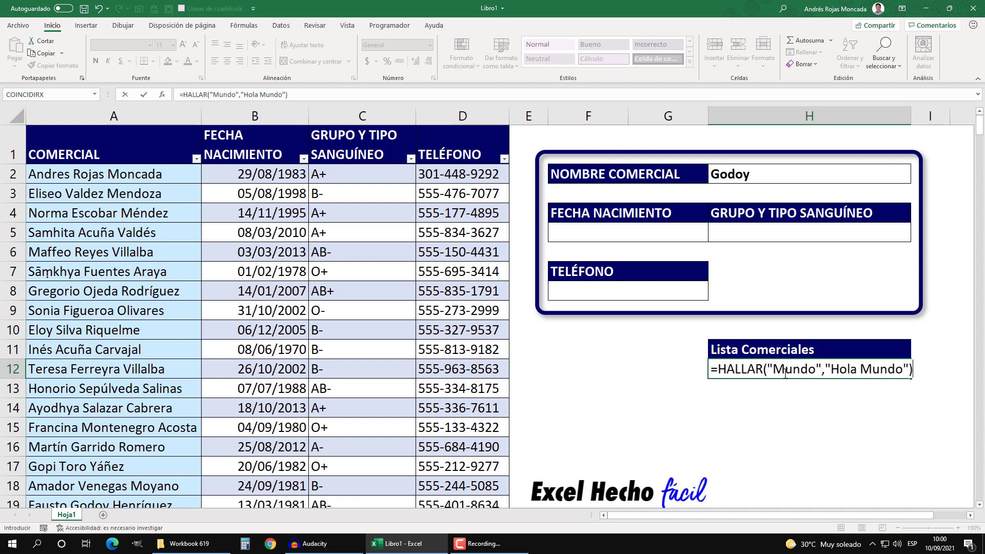
Step: Select the whole formula and evaluate it with F9 to preview the result 6
left_click_drag(785, 372, 772, 372)
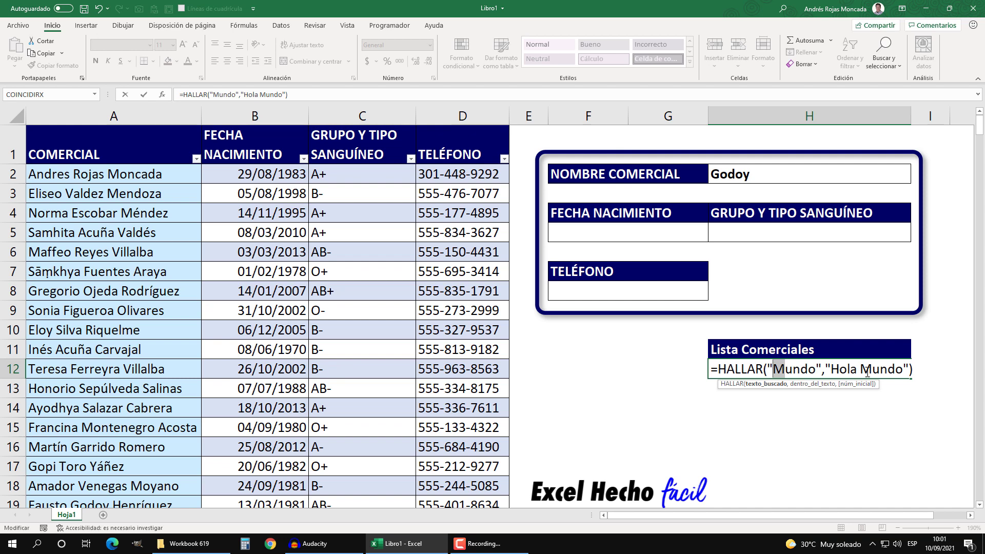
left_click(867, 371)
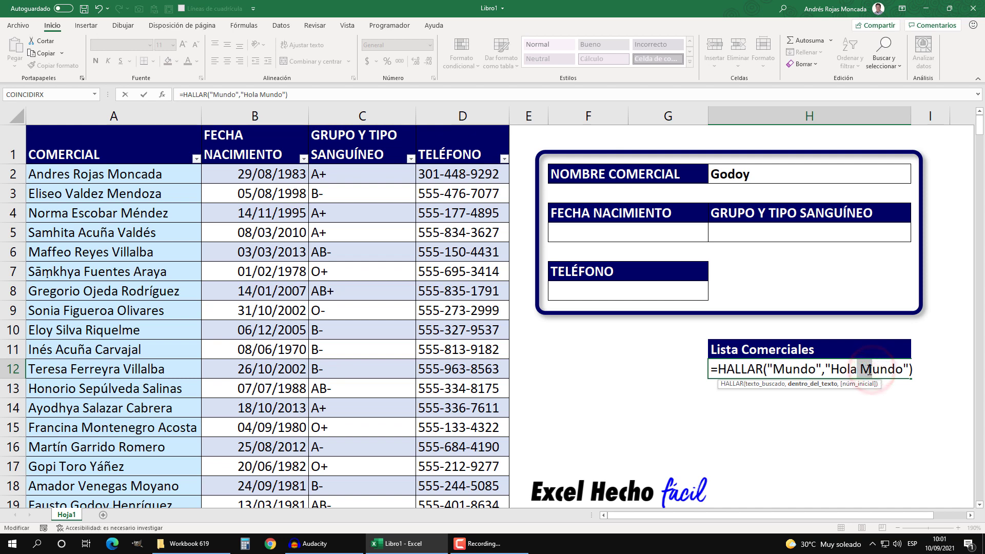
left_click_drag(868, 369, 863, 369)
left_click(912, 370)
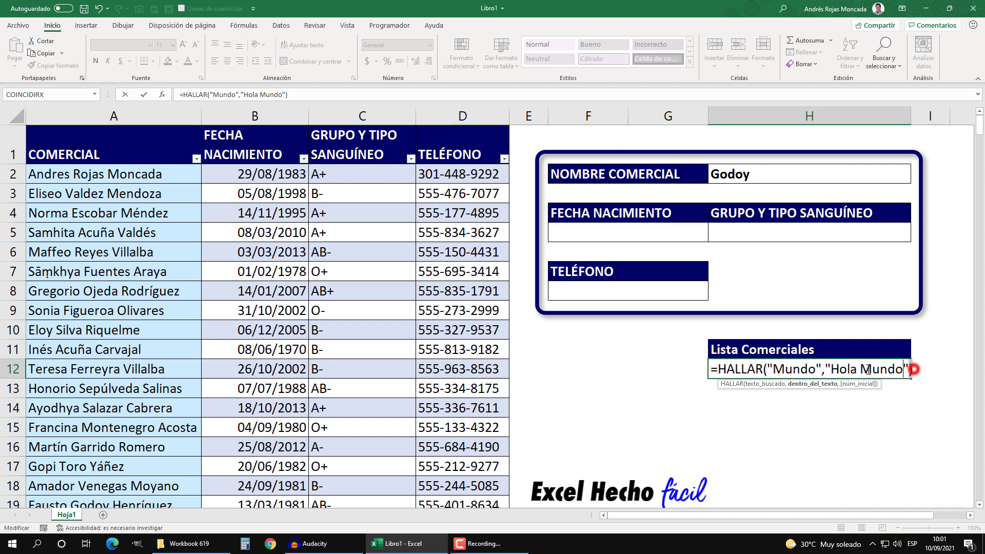
key("shift+Home")
key("F9")
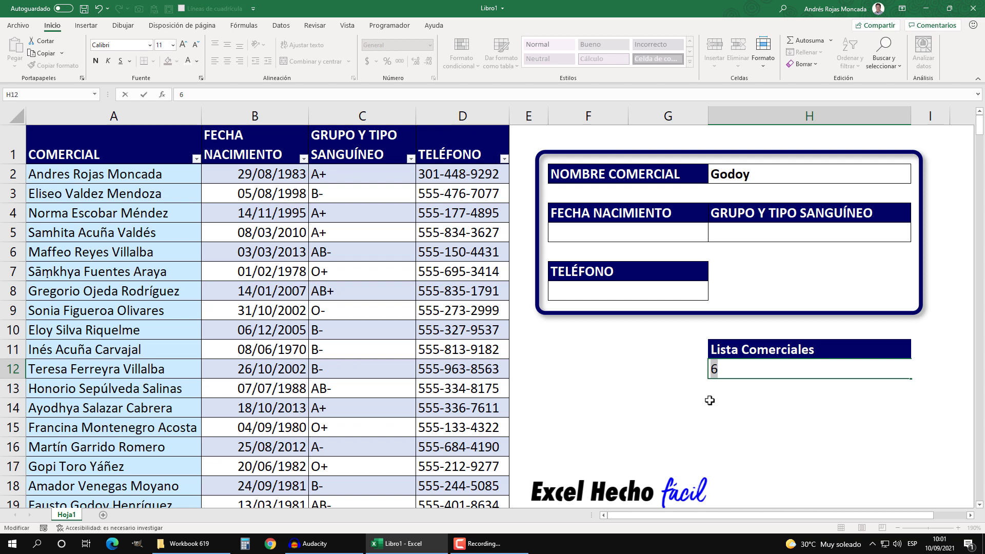
Step: Change the search term from Mundo to Ola, then to Para
key("ctrl+z")
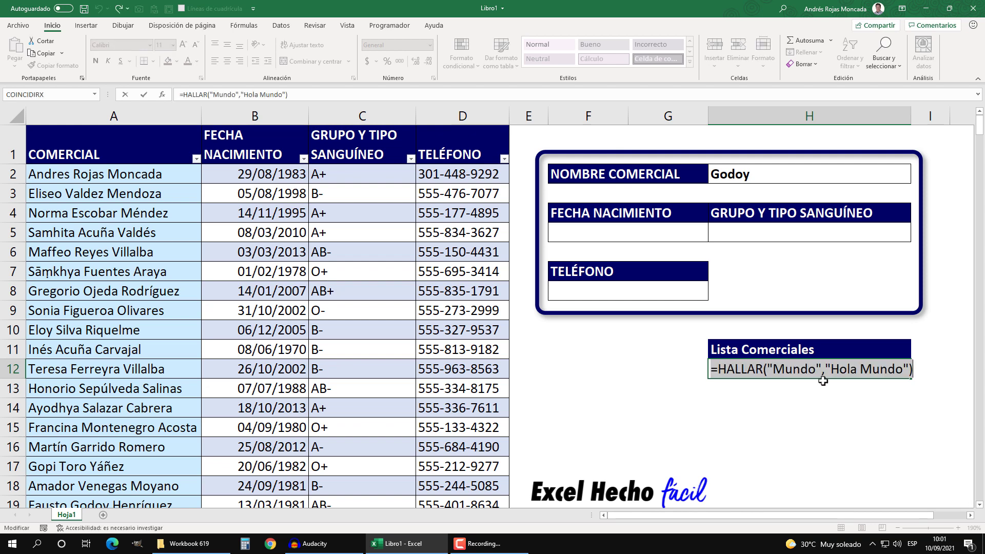
left_click_drag(816, 368, 772, 370)
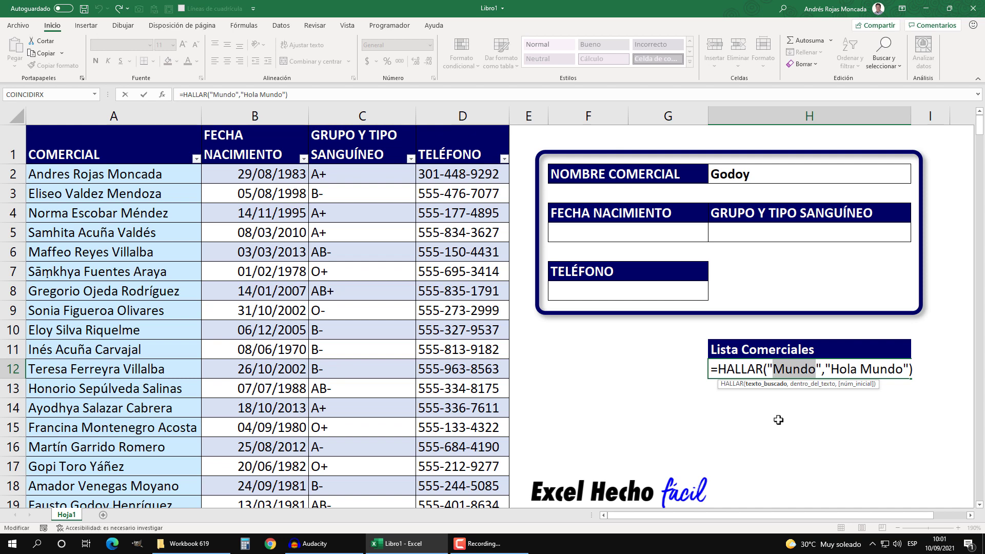
type("Ola")
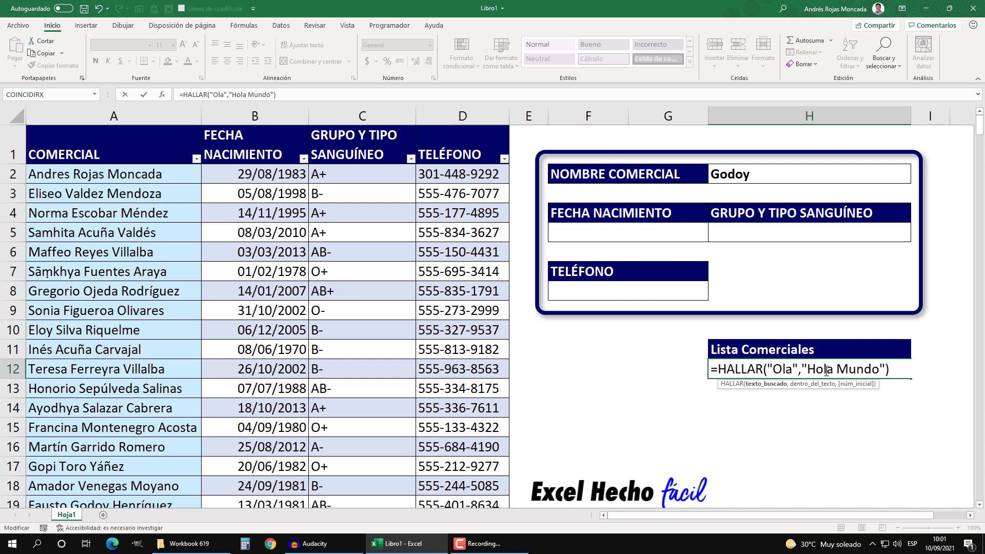
left_click_drag(793, 368, 772, 368)
type("Para")
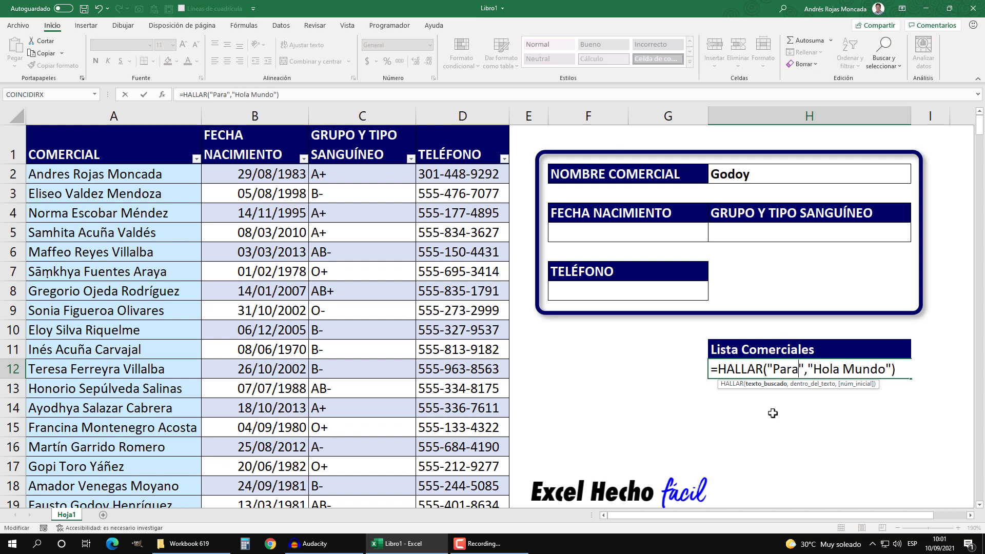
Step: Evaluate the formula to see #¡VALOR!, then undo and discard the demo formula
left_click(769, 387)
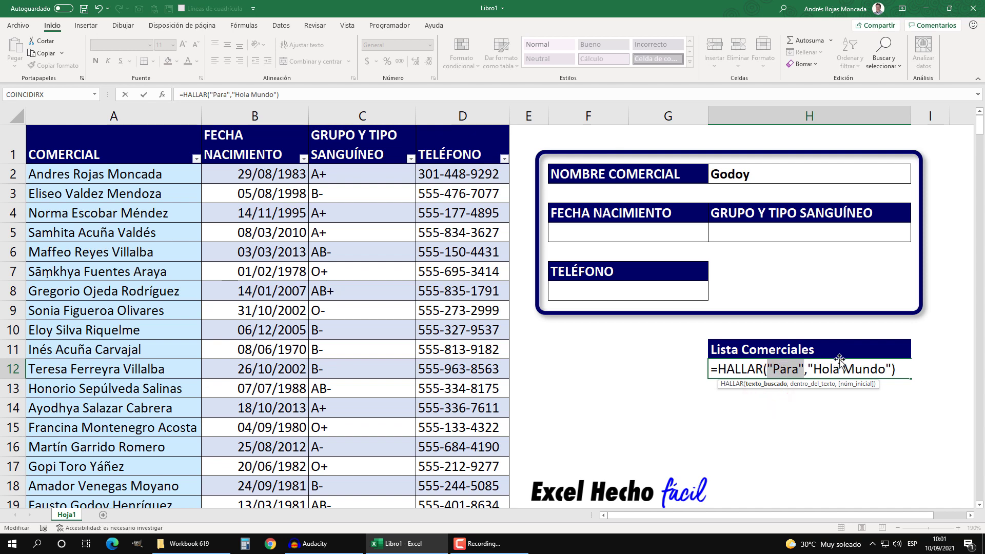
left_click(812, 385)
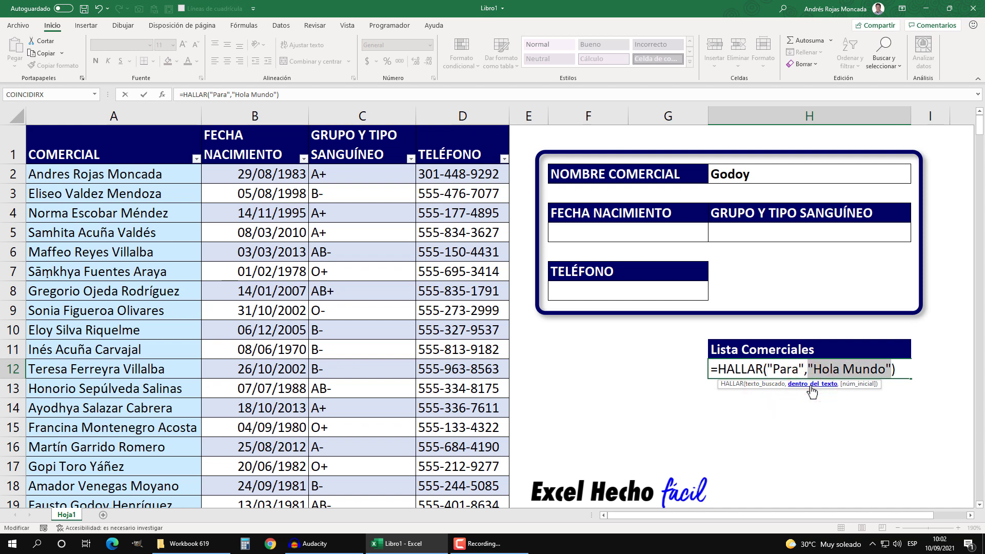
left_click_drag(897, 371, 700, 373)
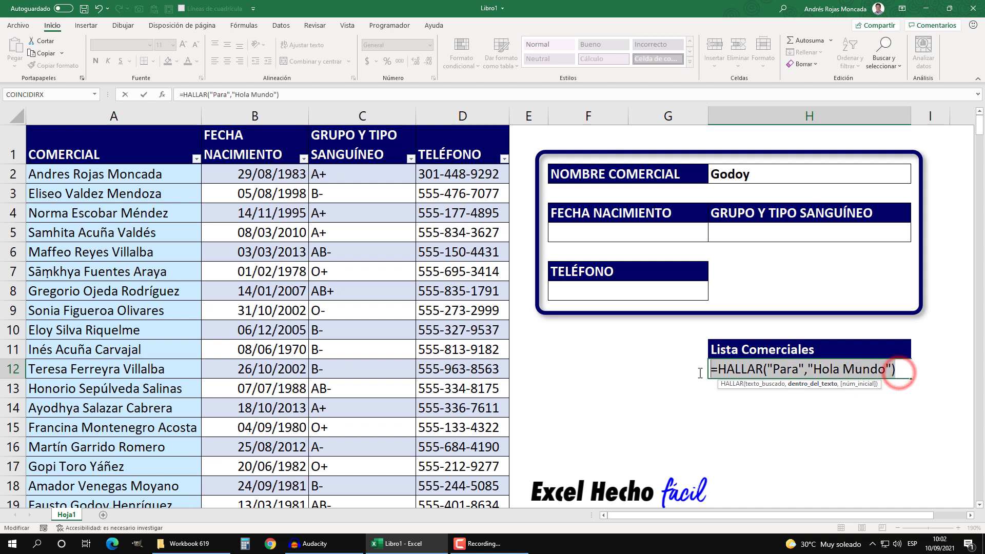
key("F9")
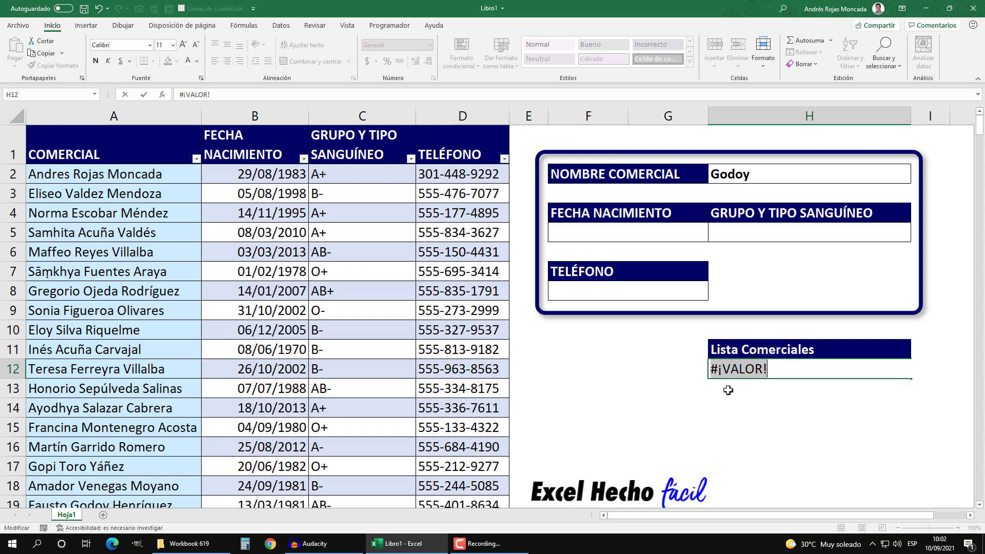
key("ctrl+z")
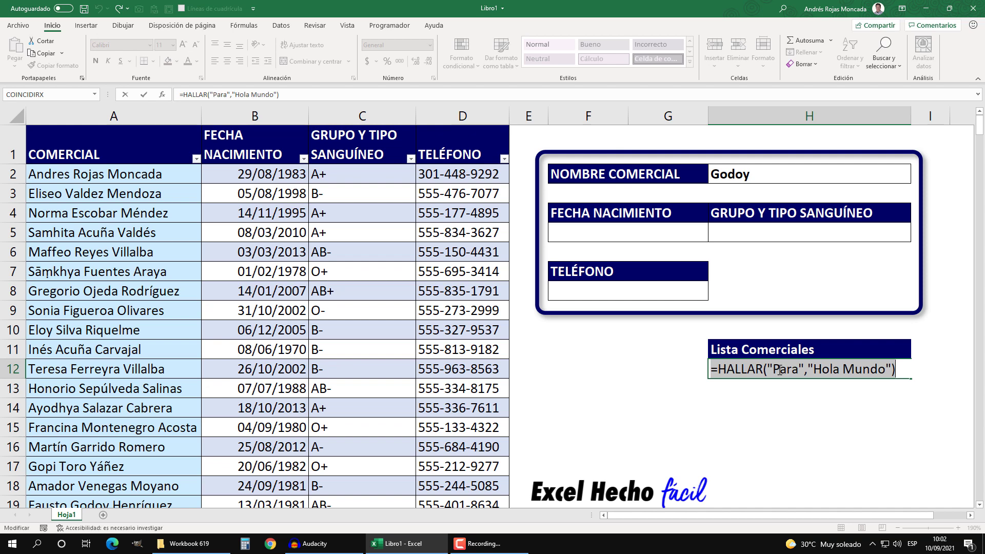
key("Escape")
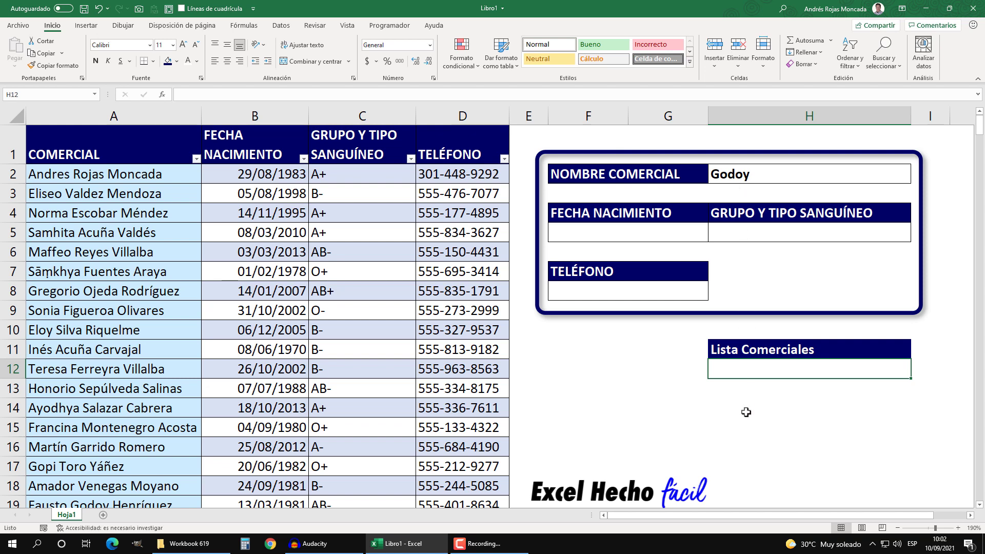
Step: Build =HALLAR(H2,BDComerciales[COMERCIAL]) in H12, first previewing the H2-in-A2 version with F9
type("=")
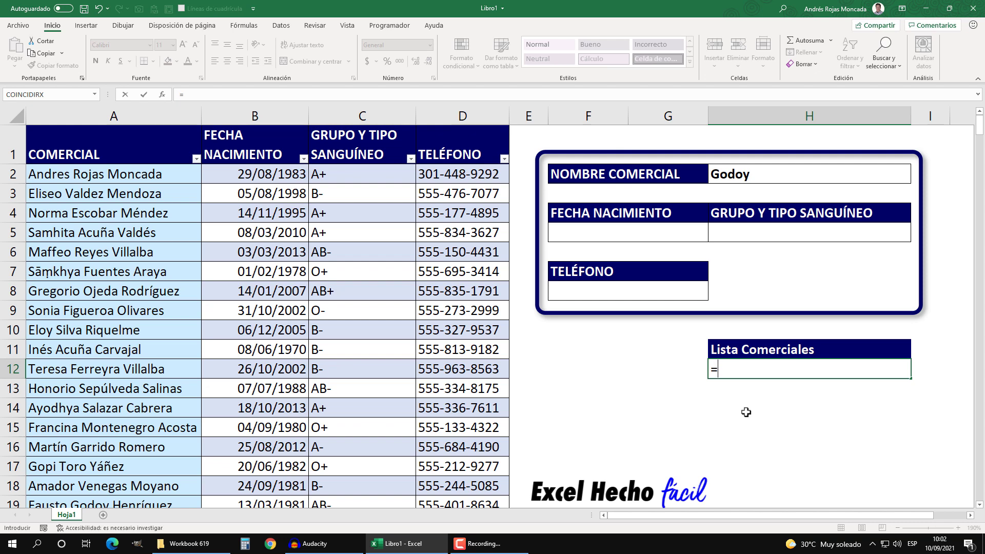
type("hal")
key("Tab")
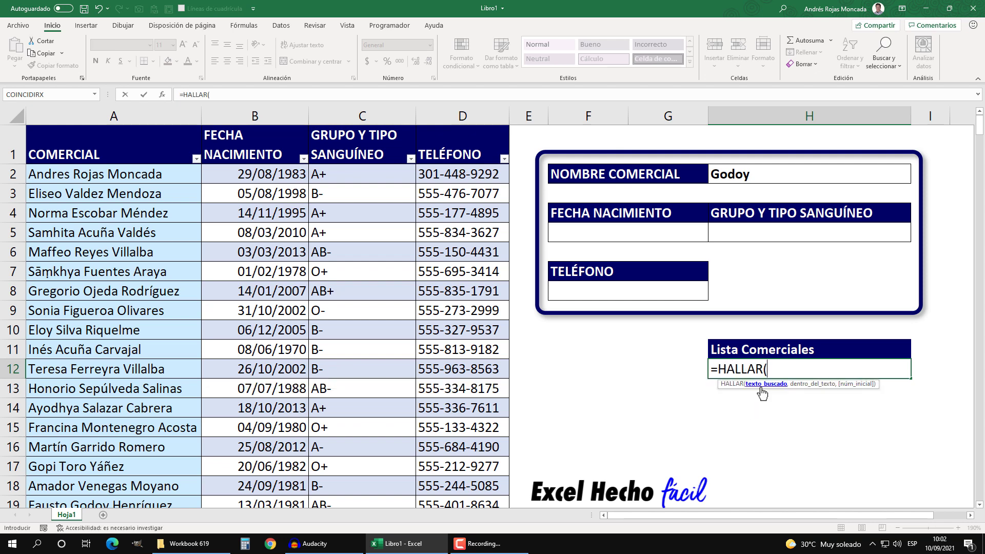
left_click(732, 177)
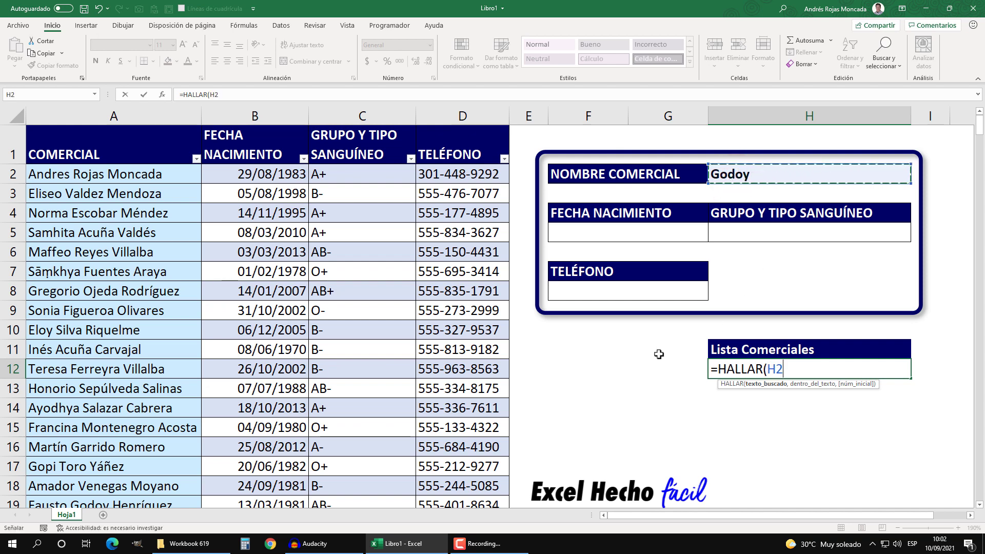
type(",")
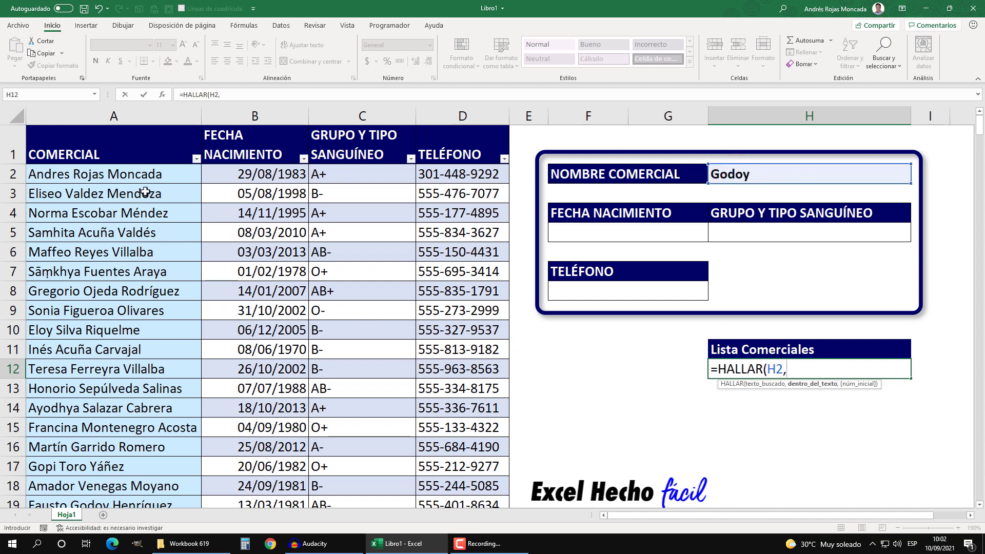
left_click(142, 174)
type(")")
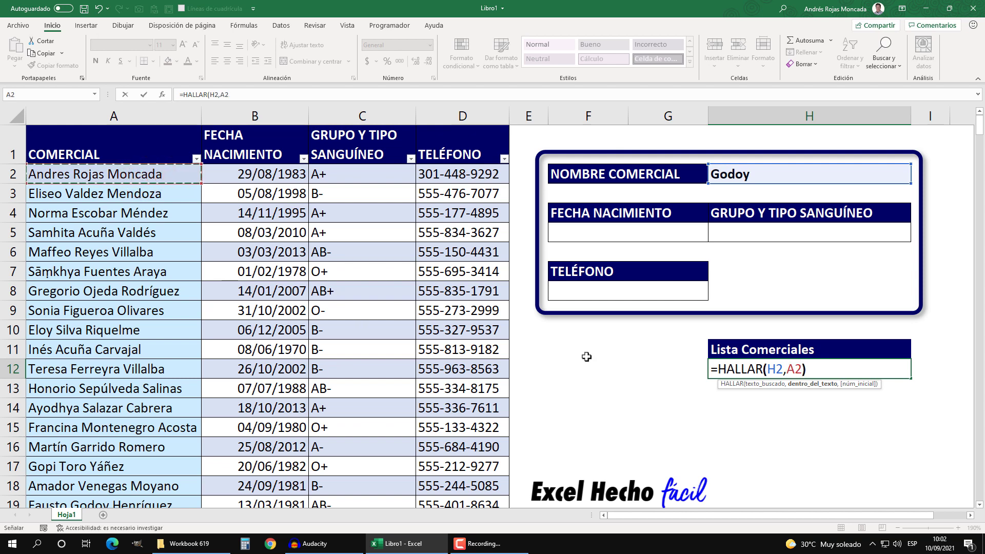
key("F9")
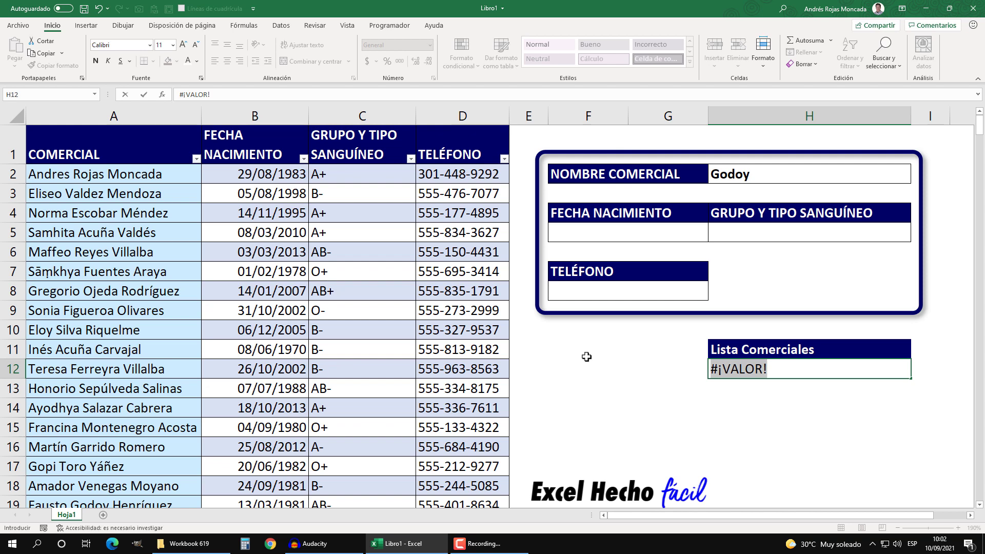
key("ctrl+z")
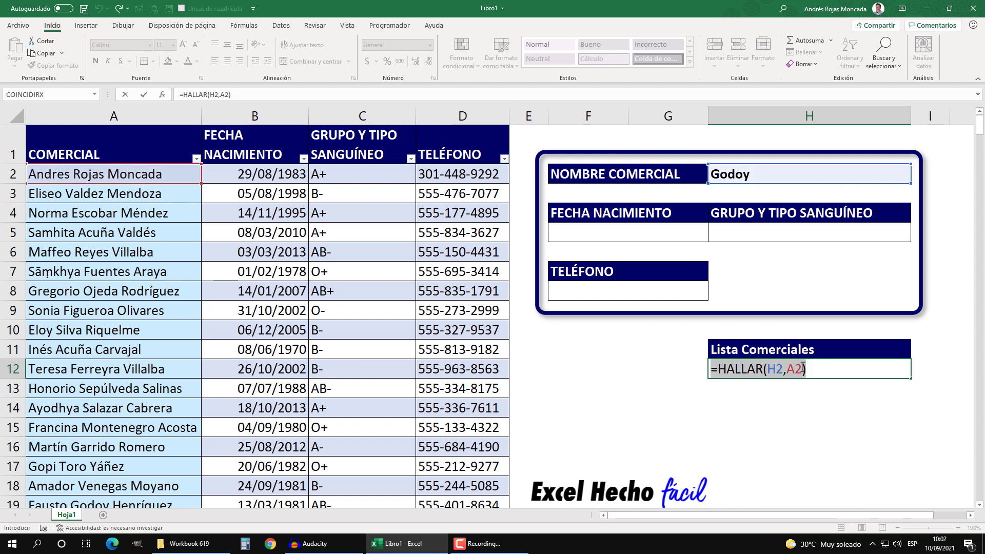
double_click(795, 368)
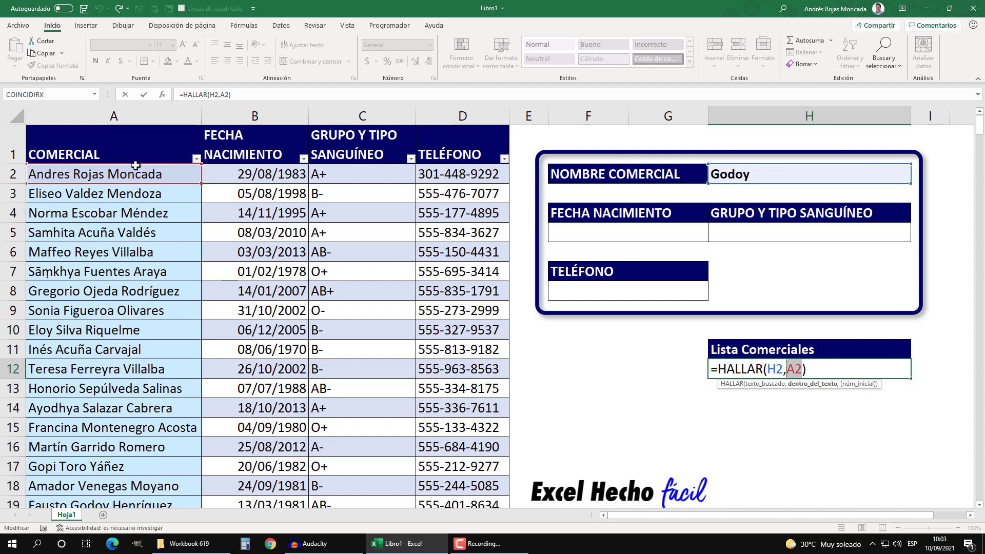
left_click(132, 128)
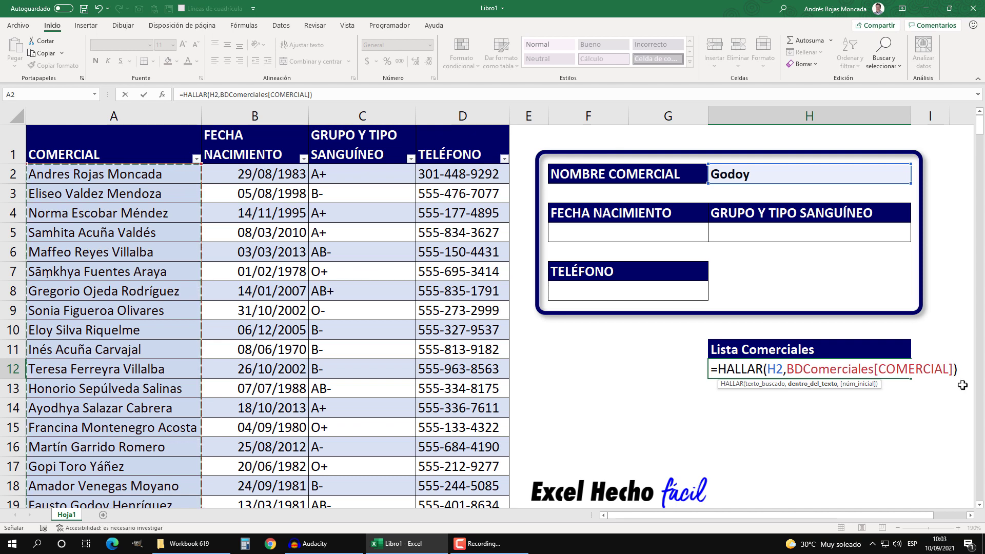
left_click_drag(960, 370, 641, 360)
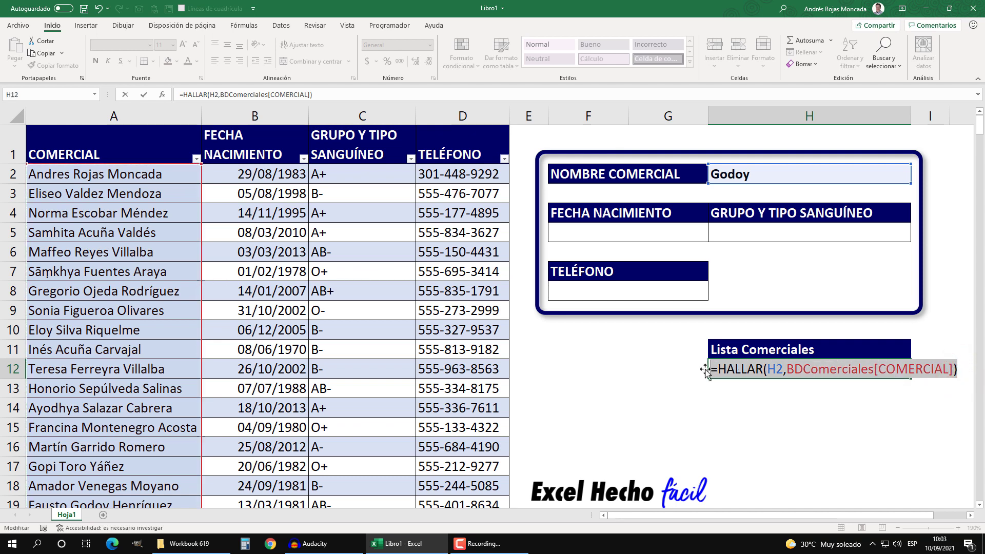
key("F9")
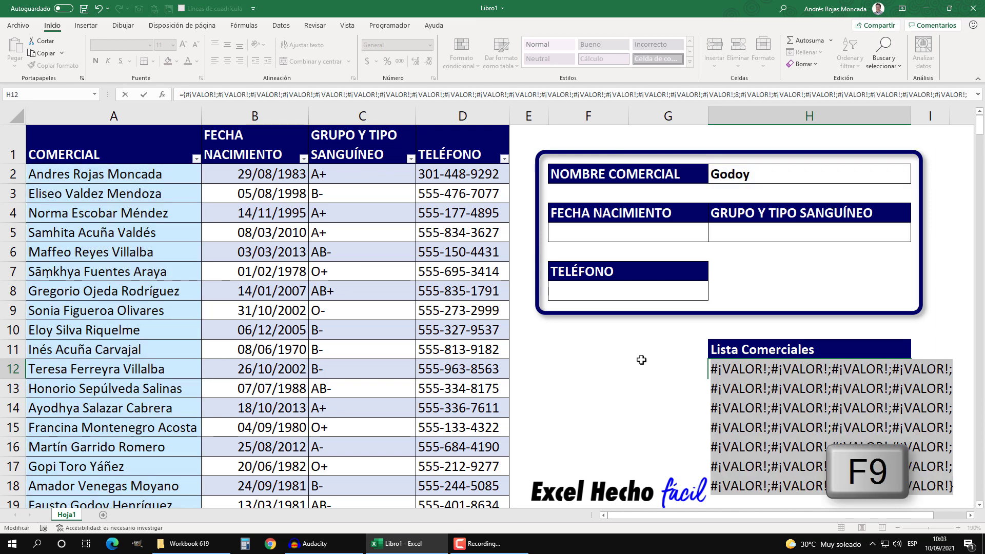
scroll(641, 359, "down", 2)
scroll(641, 359, "down", 1)
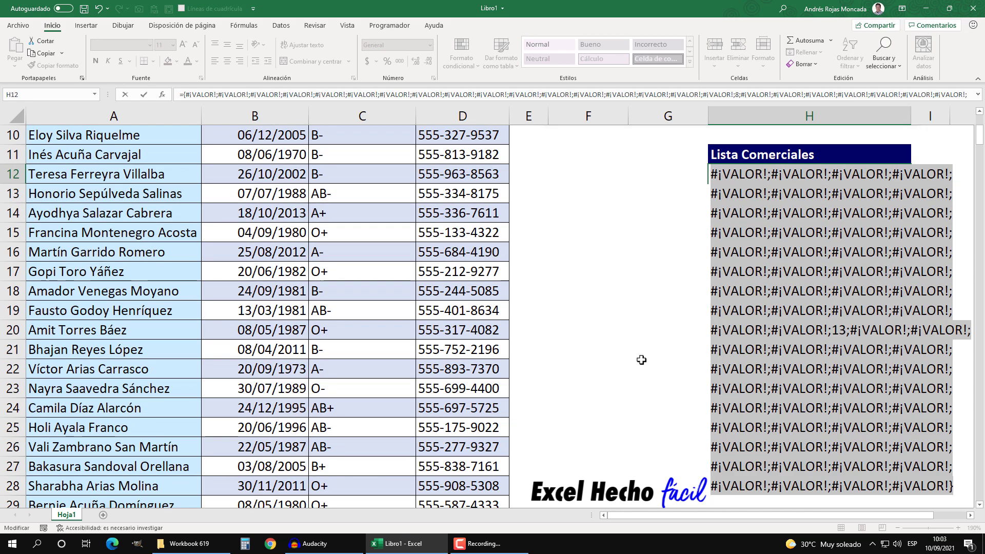
scroll(641, 359, "down", 1)
scroll(641, 359, "up", 1)
key("ctrl+z")
scroll(841, 319, "up", 3)
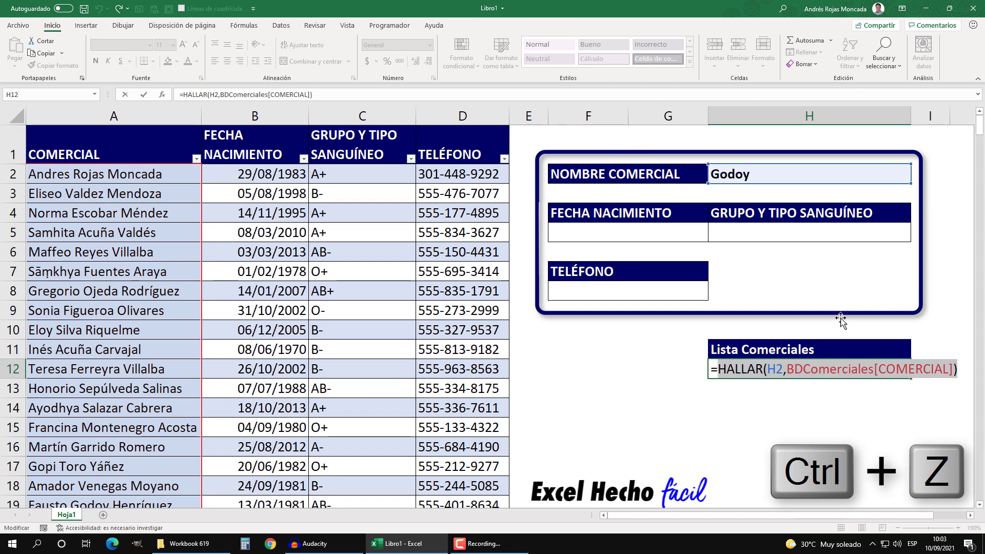
left_click(717, 369)
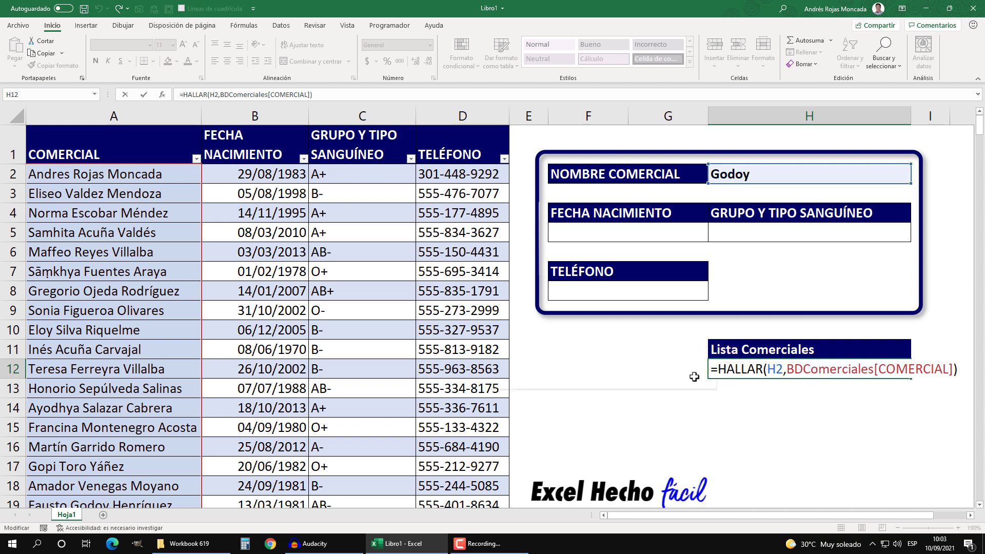
Step: Wrap the HALLAR search in ESNUMERO and preview its FALSO/VERDADERO array with F9 before restoring it
type("esnu")
key("Tab")
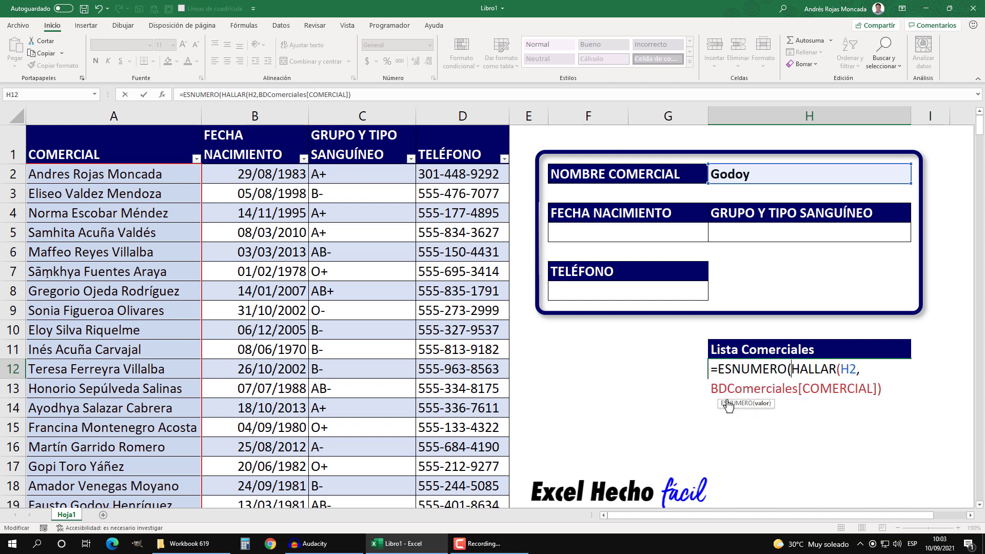
left_click(763, 404)
left_click(885, 388)
type(")")
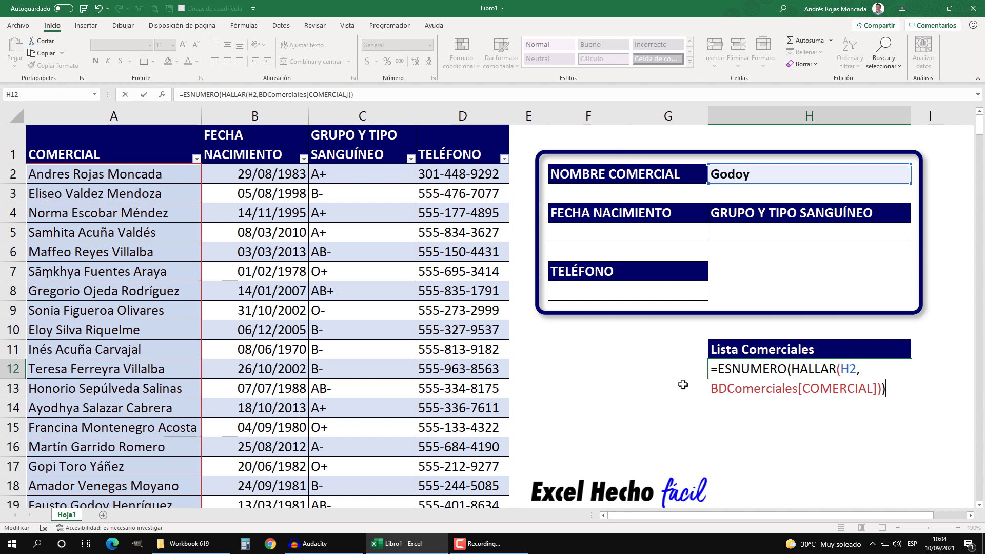
key("F9")
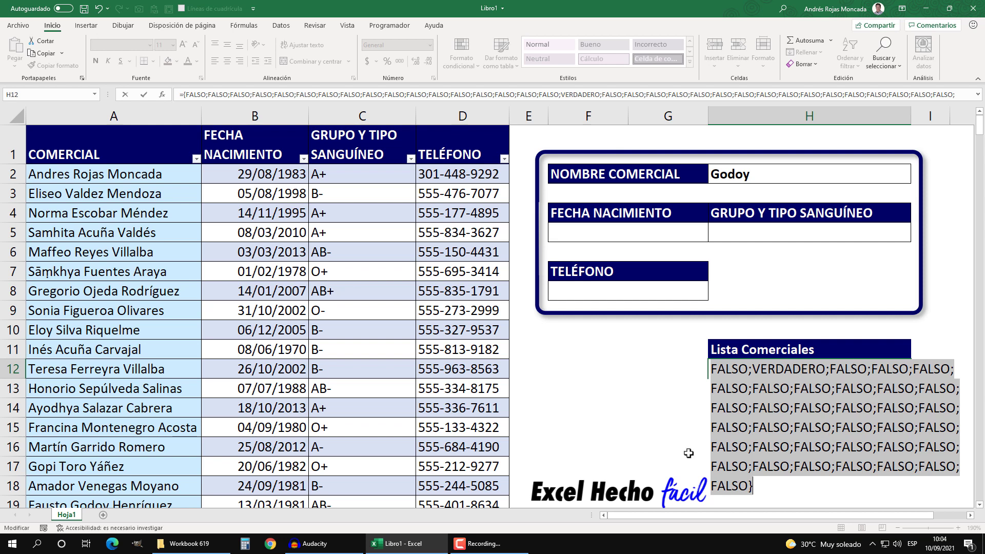
key("ctrl+z")
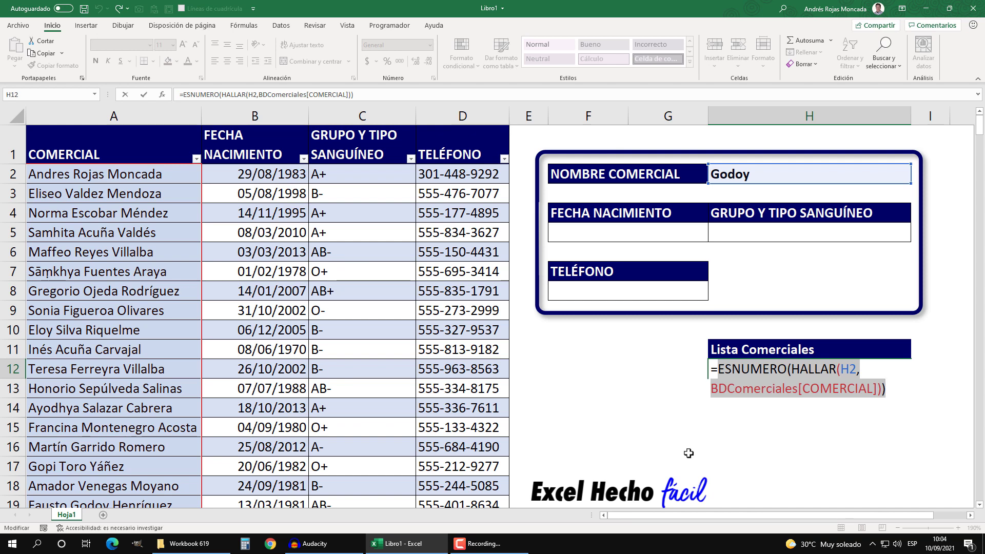
Step: Insert FILTRAR before ESNUMERO, using BDComerciales[COMERCIAL] as the array, and close all parentheses
left_click(710, 369)
type("fil")
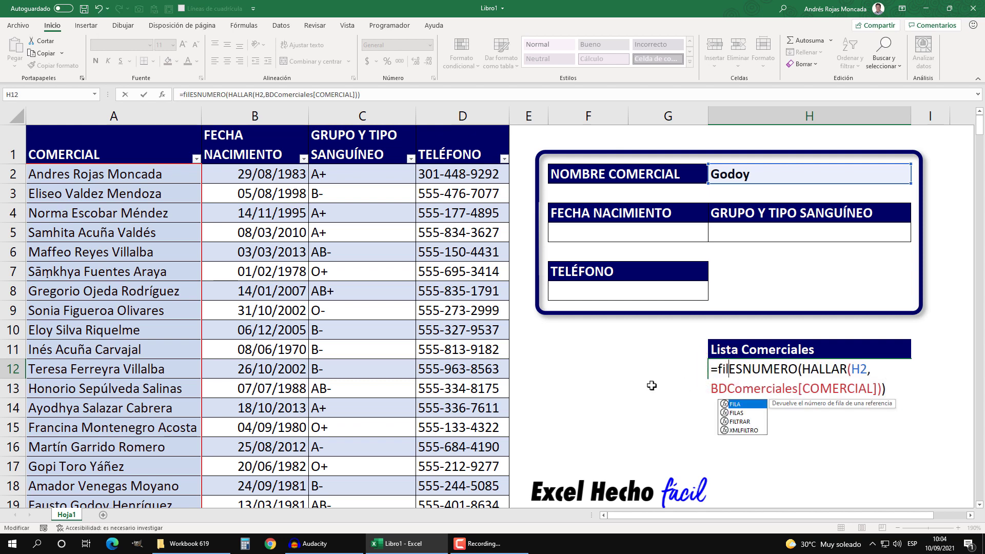
key("Down")
key("Down")
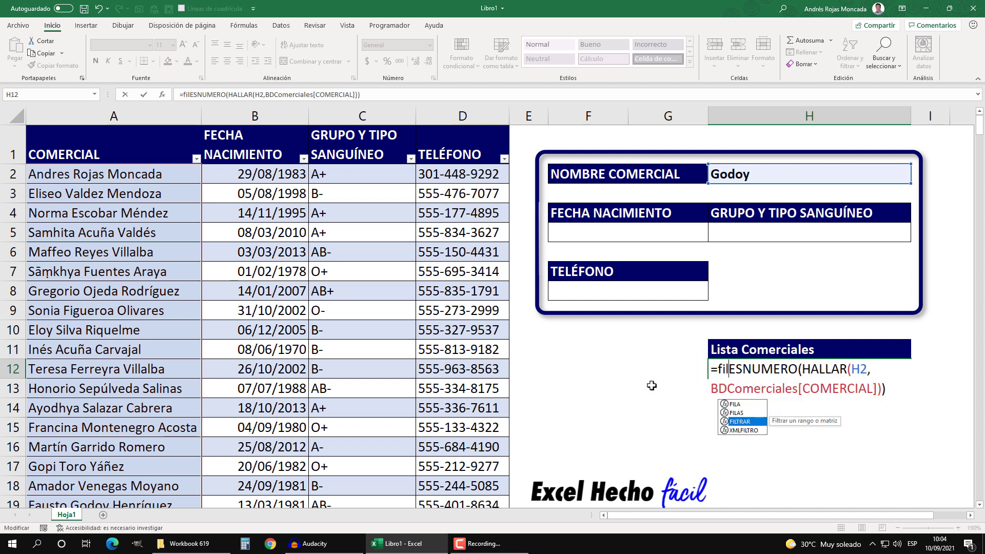
key("Tab")
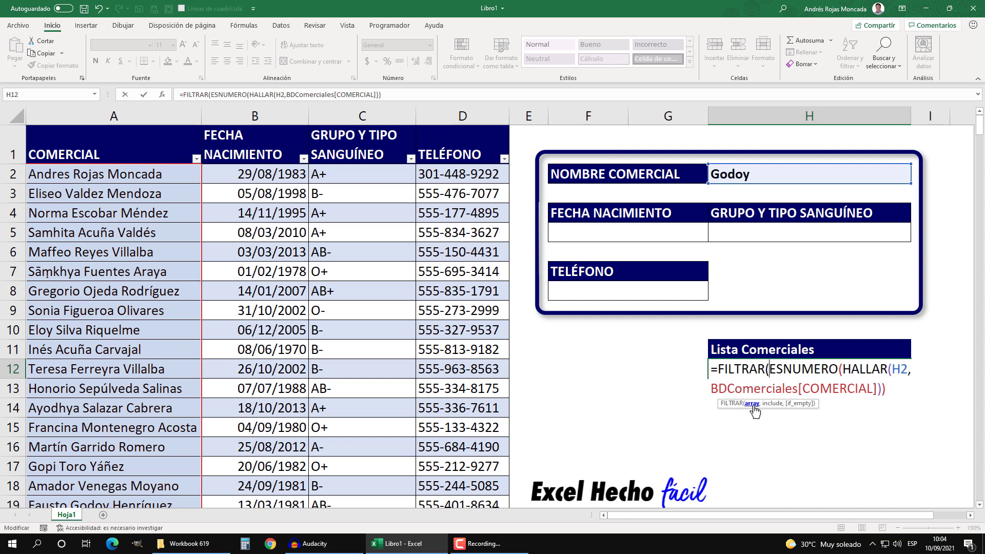
left_click(113, 133)
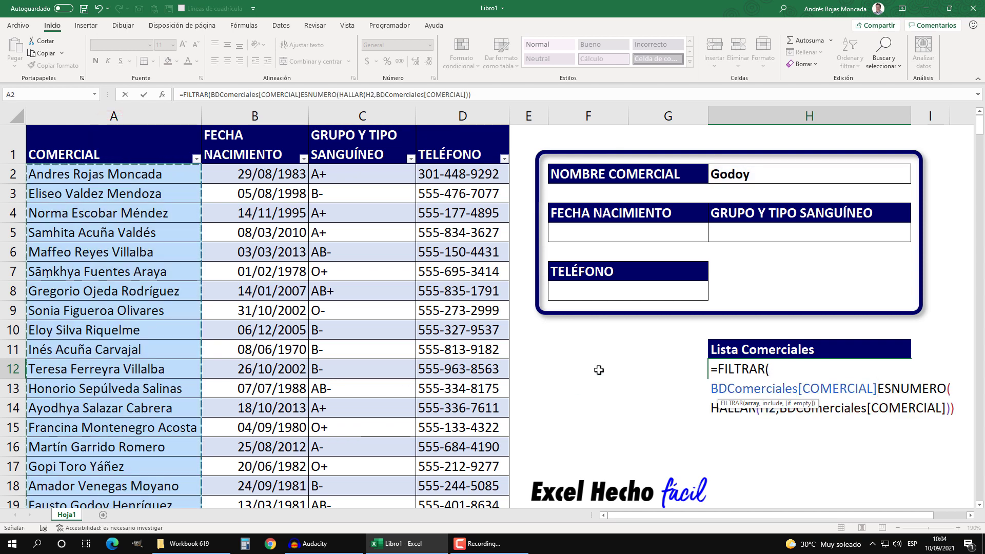
type(",")
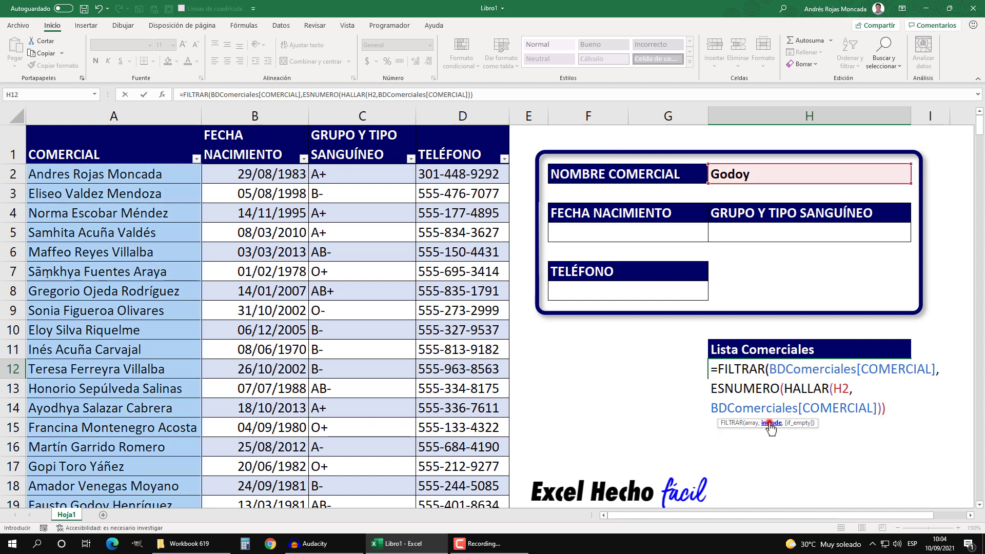
left_click(770, 424)
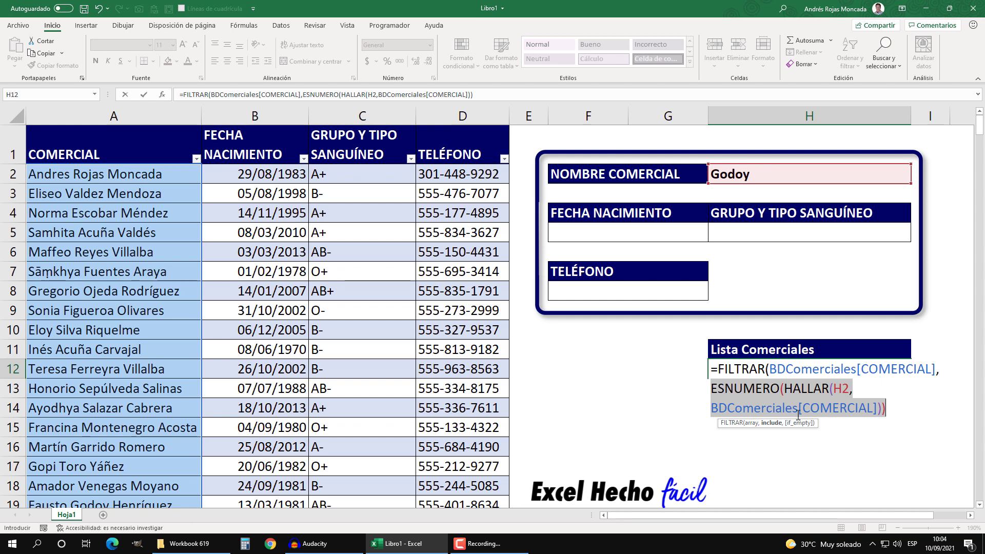
left_click(885, 409)
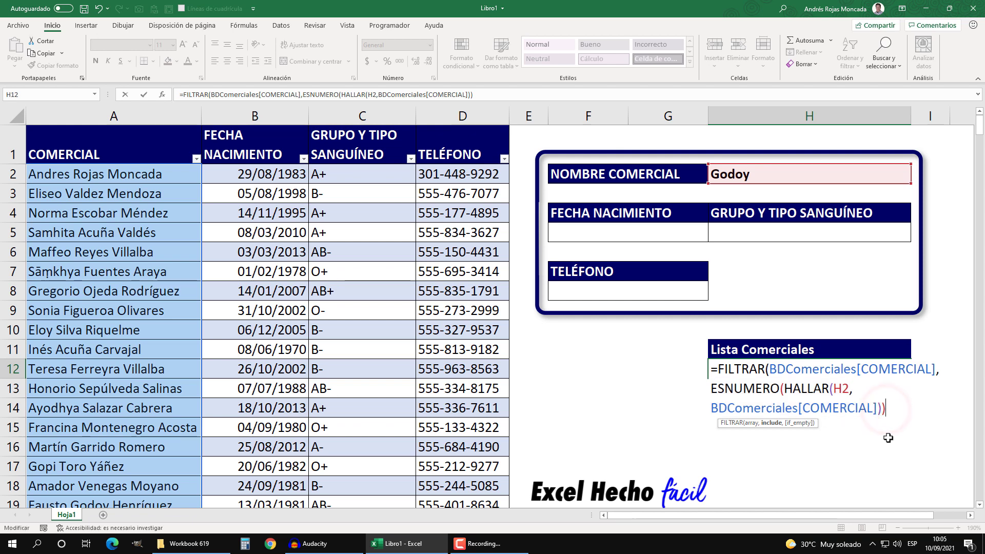
type(")")
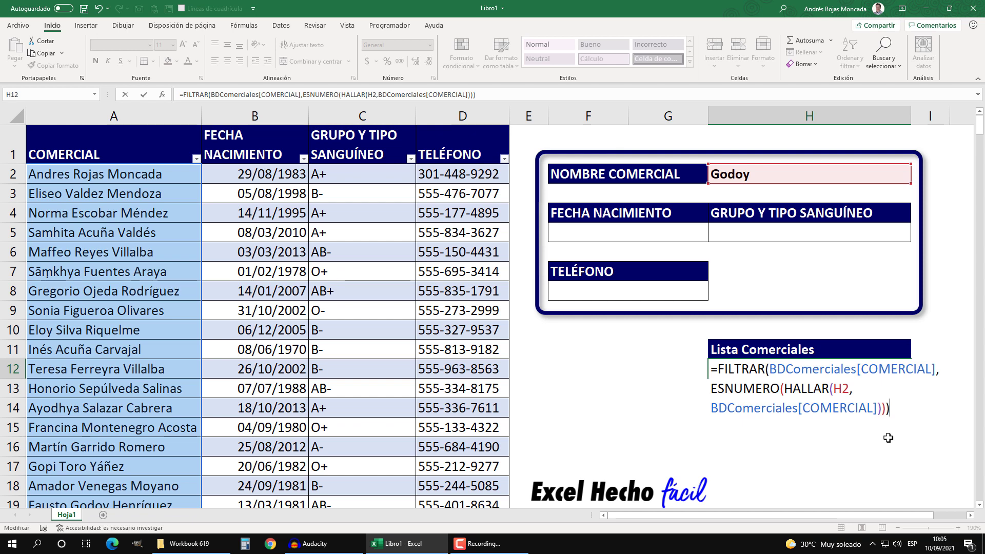
Step: Commit the FILTRAR formula in H12 so five Godoy names spill, then select F12
key("Return")
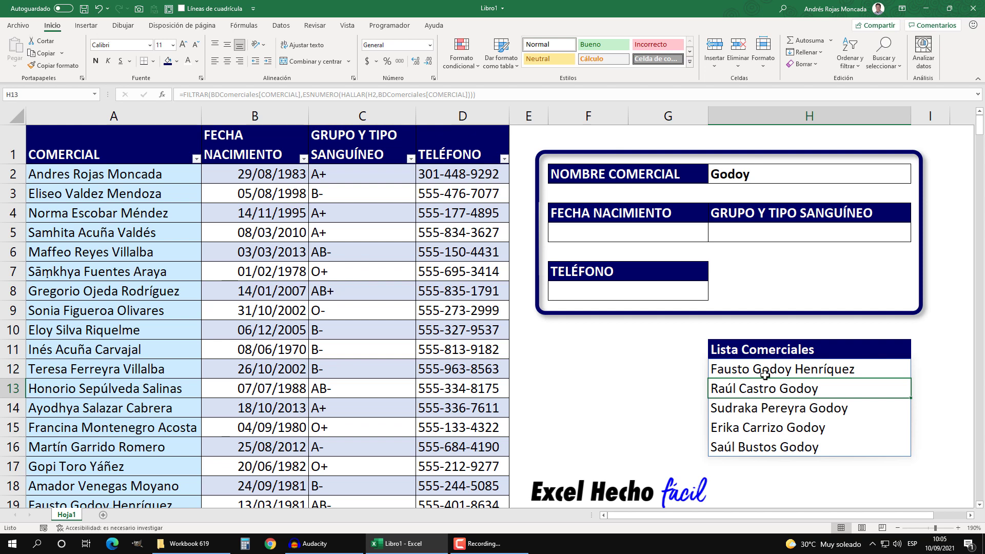
left_click(580, 368)
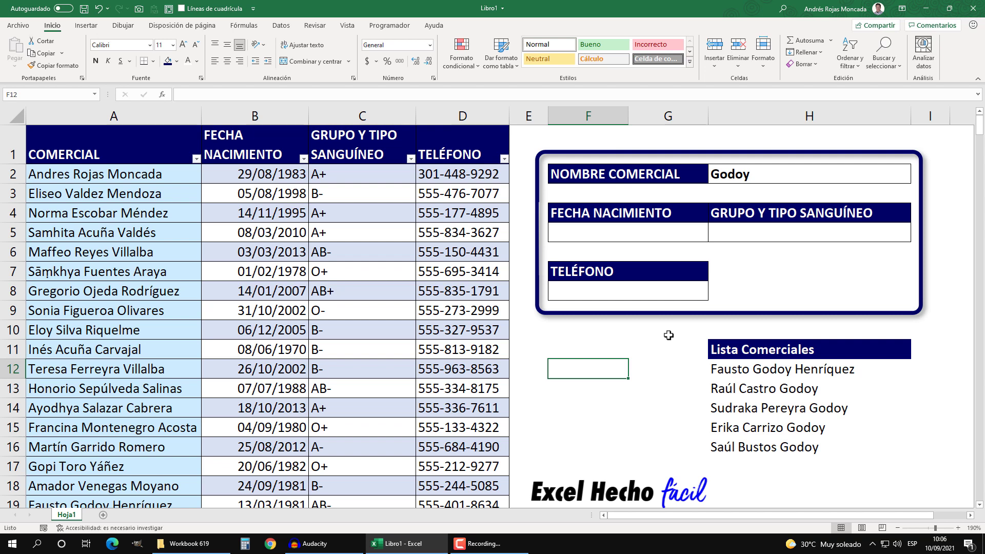
type("=")
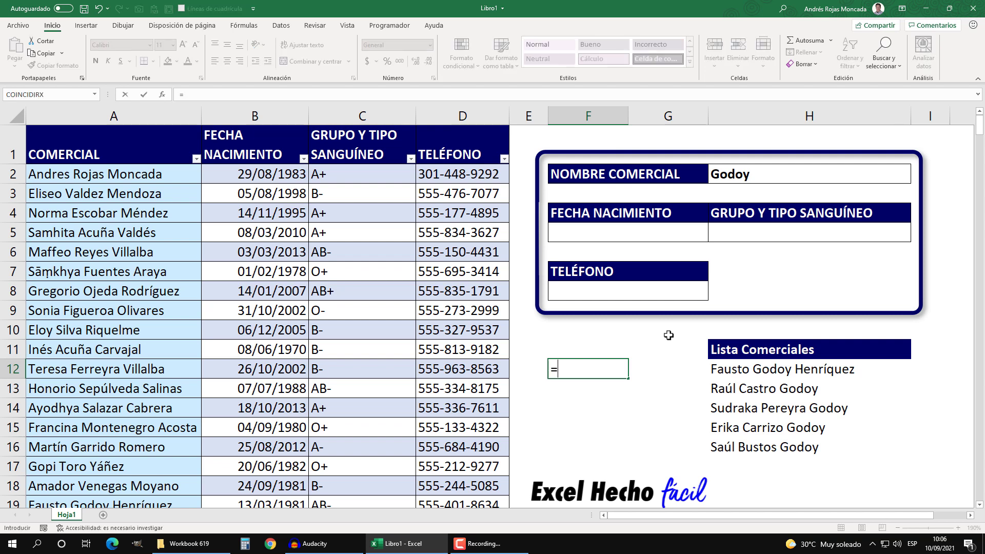
left_click(745, 374)
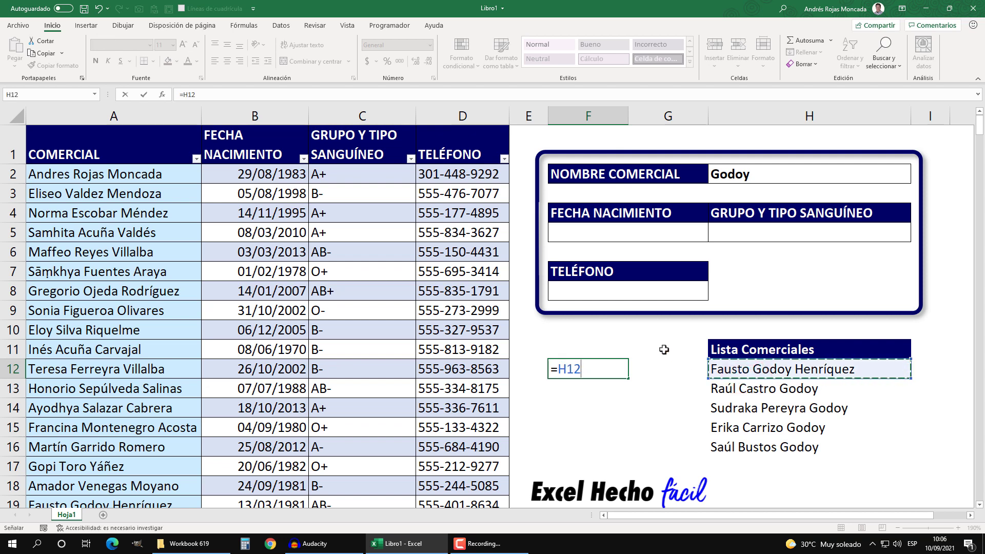
key("Return")
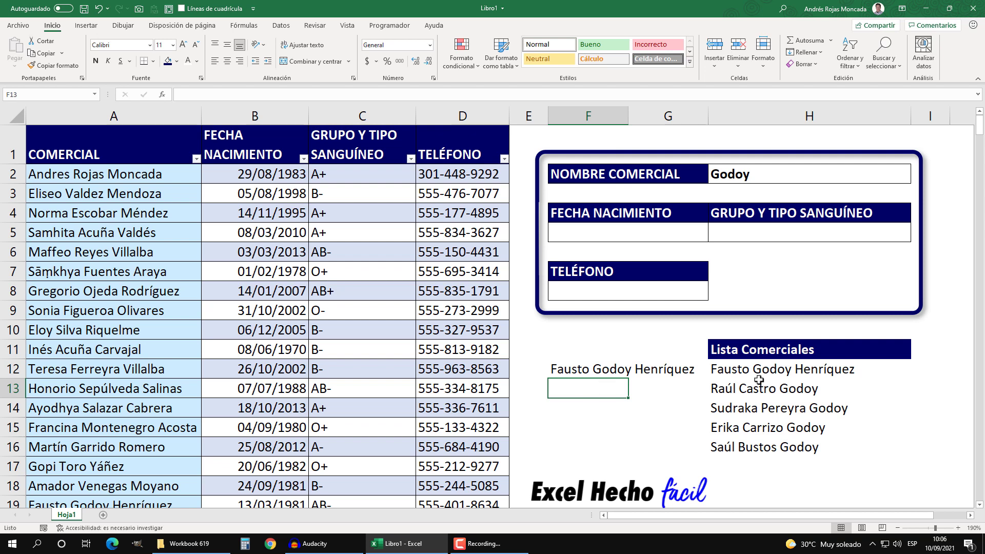
left_click(571, 369)
key("F2")
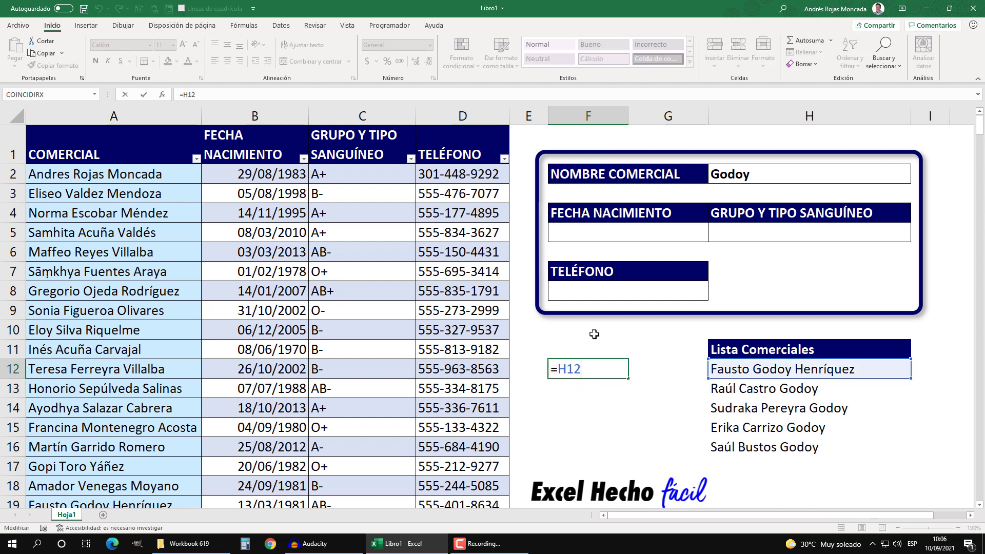
type("#")
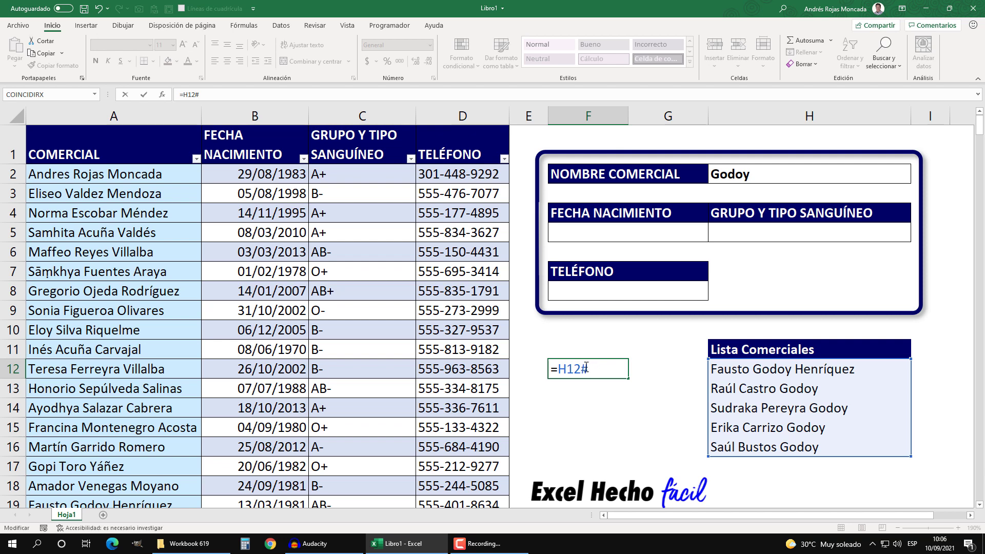
left_click(594, 366)
left_click(598, 365)
key("Return")
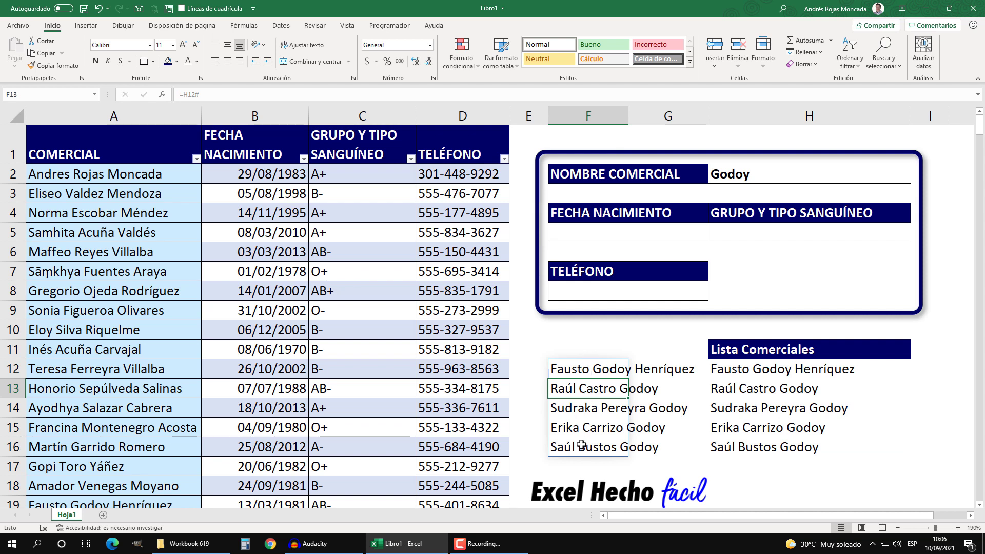
left_click(580, 371)
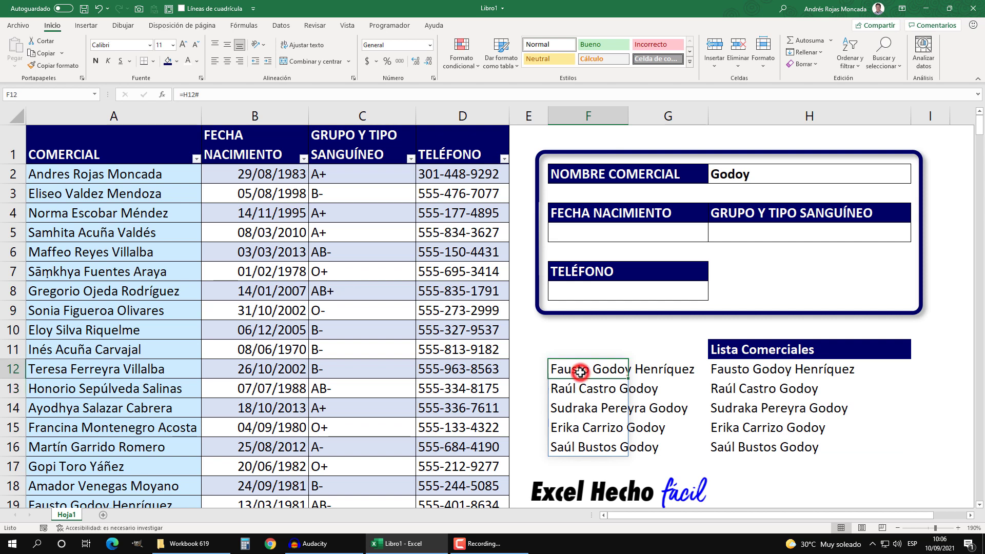
key("F2")
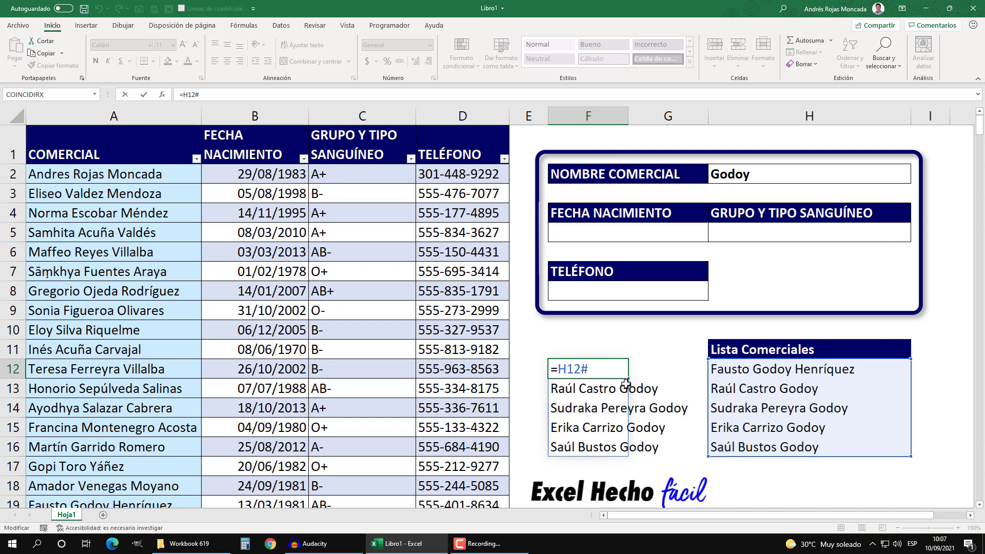
key("ctrl+Return")
key("Delete")
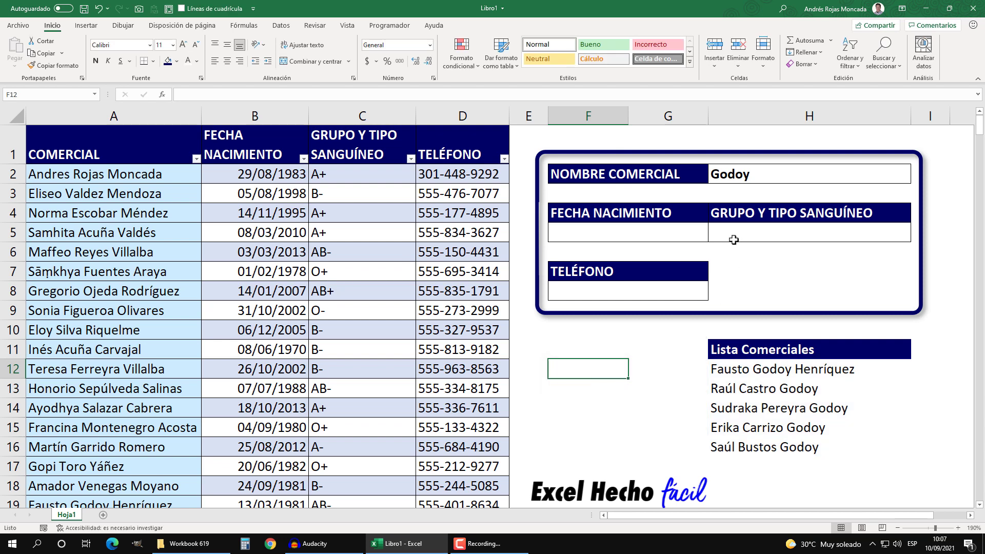
Step: Test the search by entering Toro, then Acuña, in H2, leaving seven Acuña matches listed
left_click(740, 176)
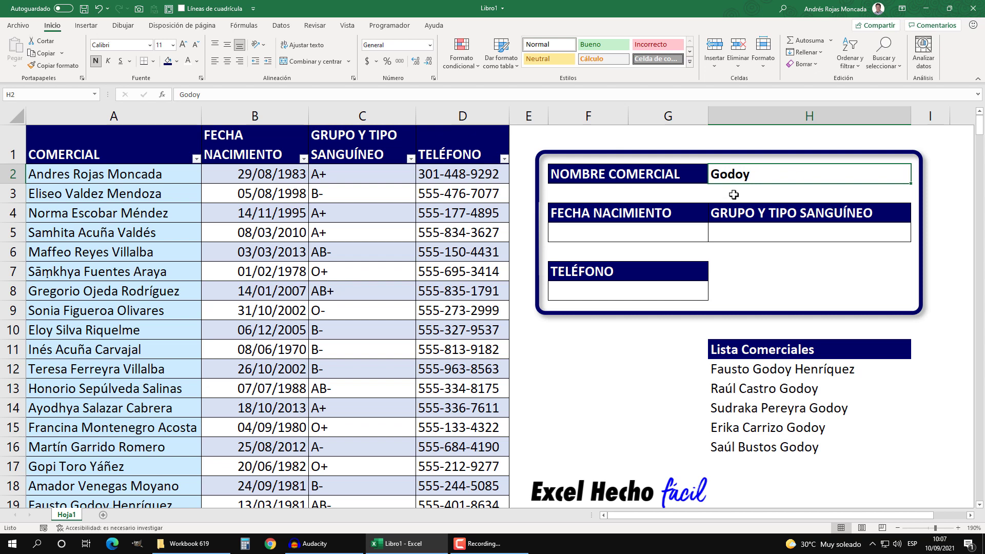
type("Toro")
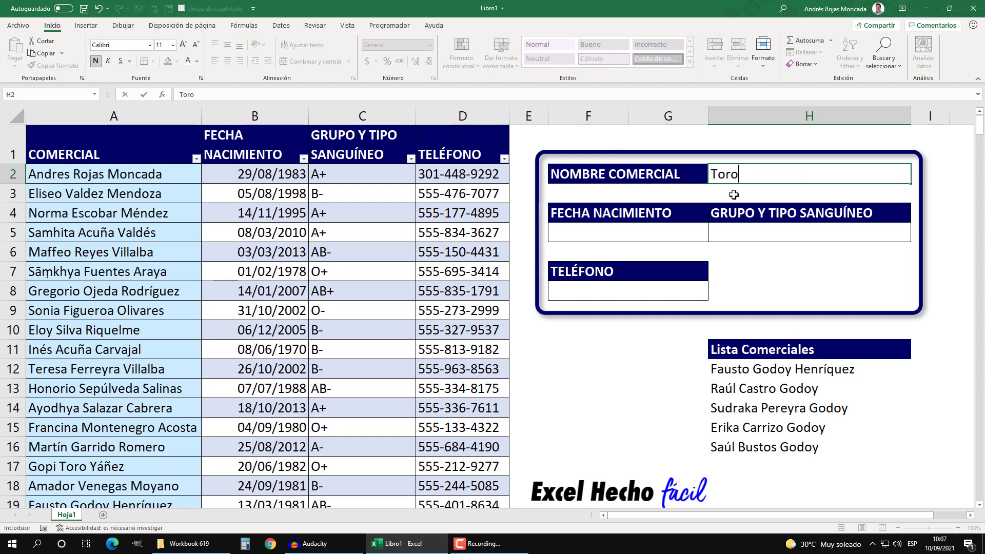
key("Return")
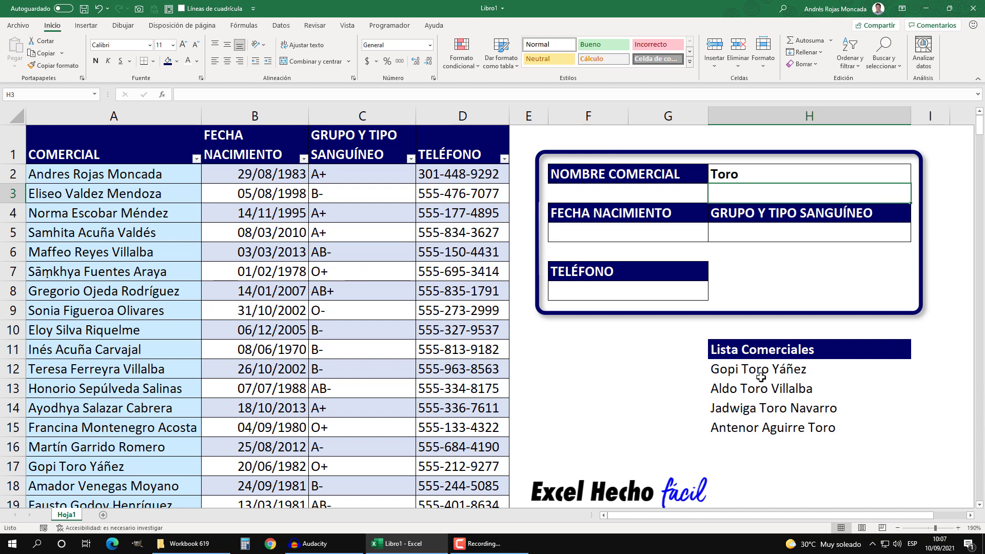
left_click(725, 174)
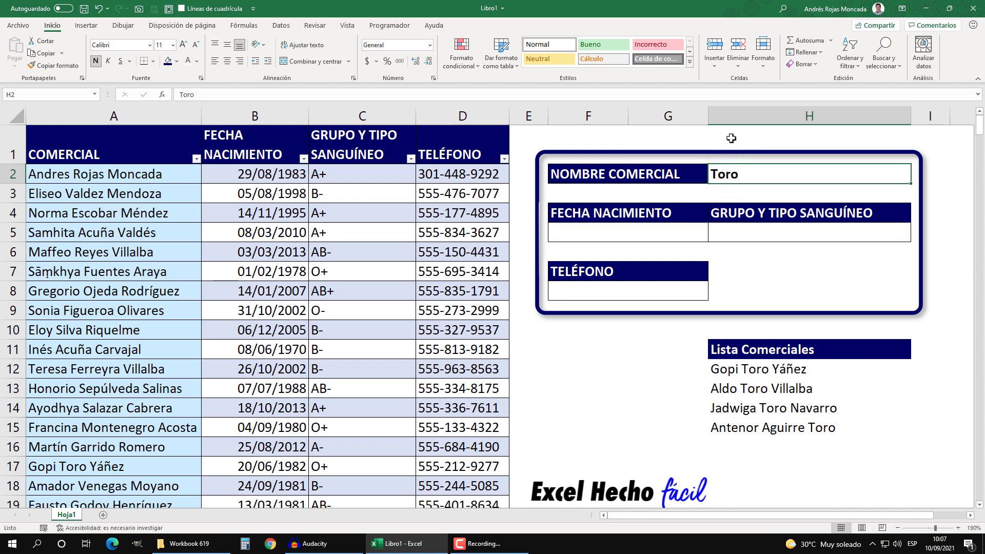
type("Ac")
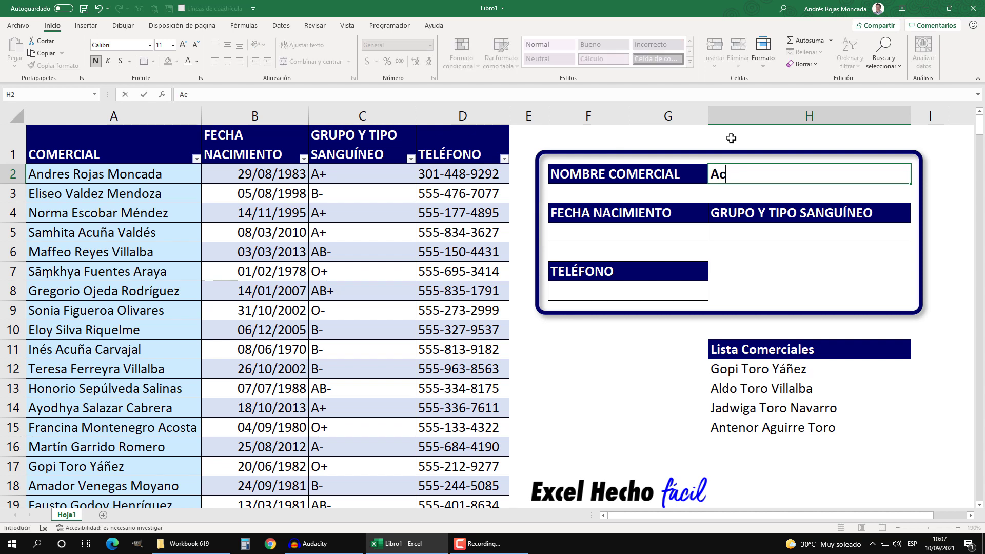
type("uña")
key("Return")
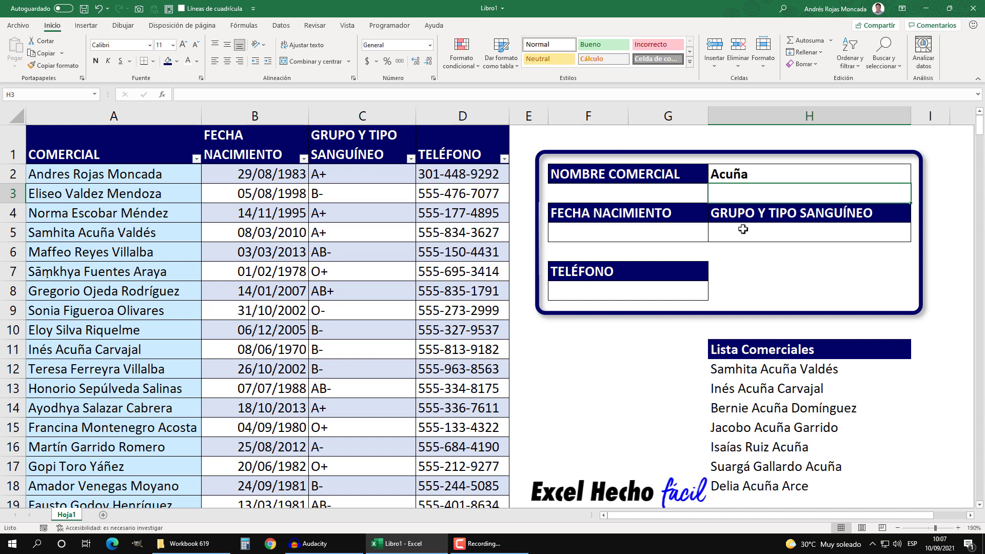
left_click(737, 176)
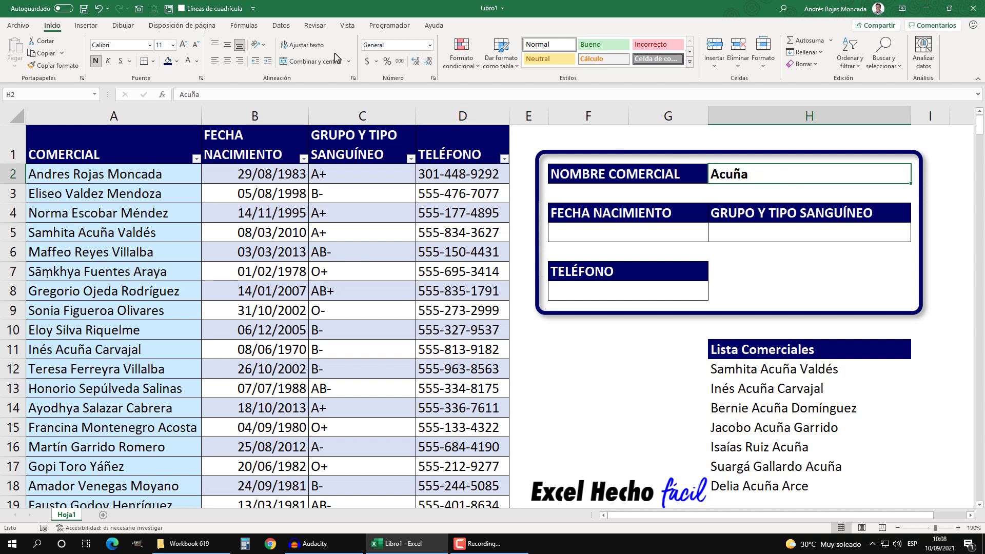
Step: Give H2 List data validation with source =$H$12#
left_click(282, 26)
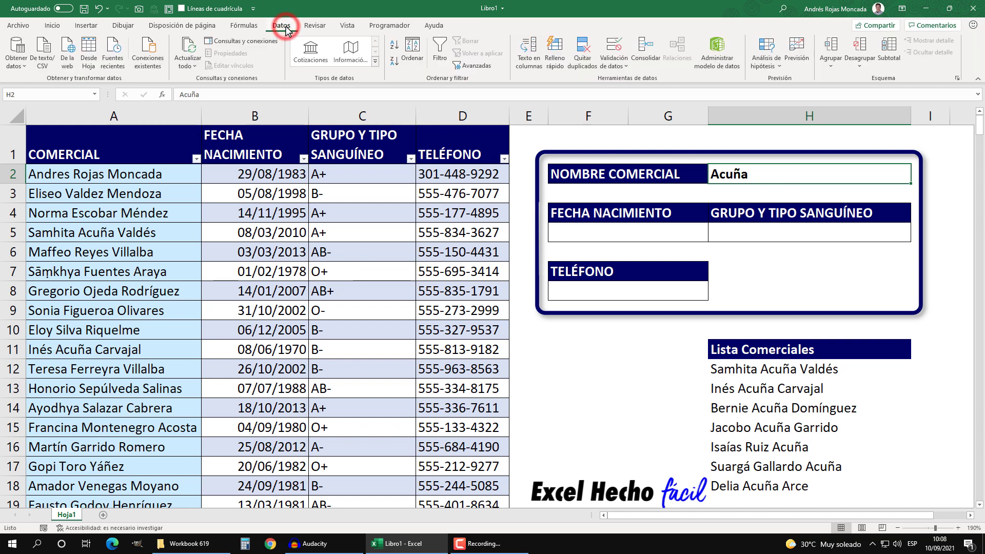
left_click(619, 48)
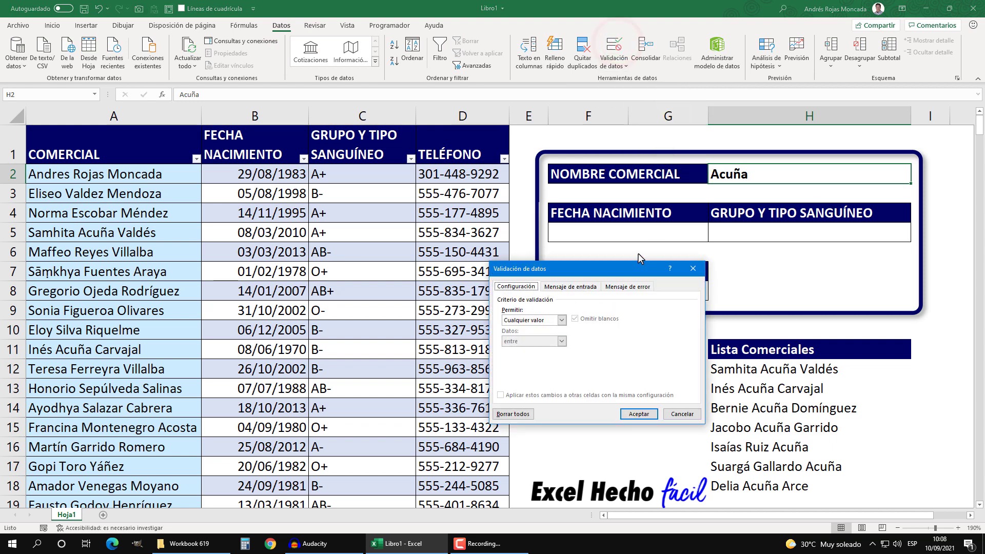
left_click_drag(615, 272, 682, 258)
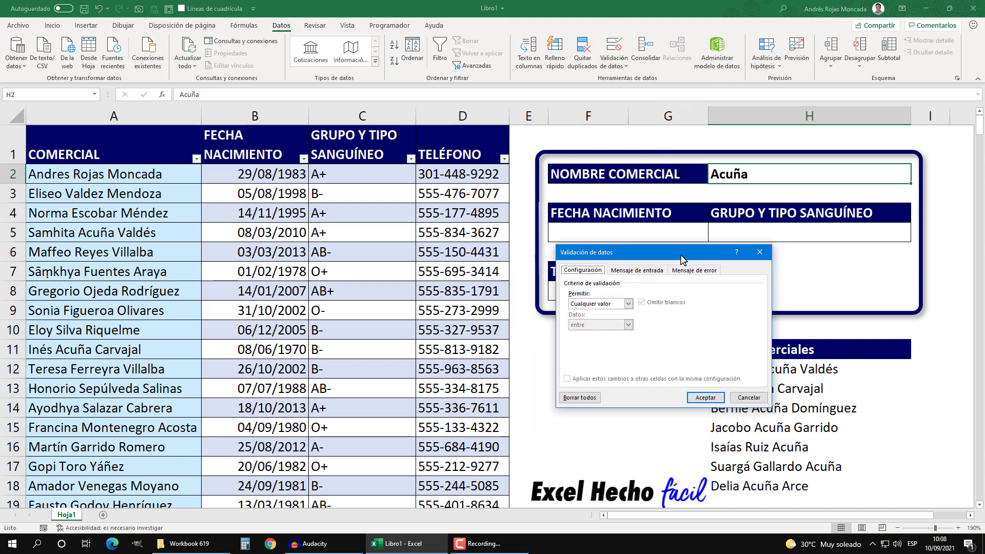
left_click(628, 304)
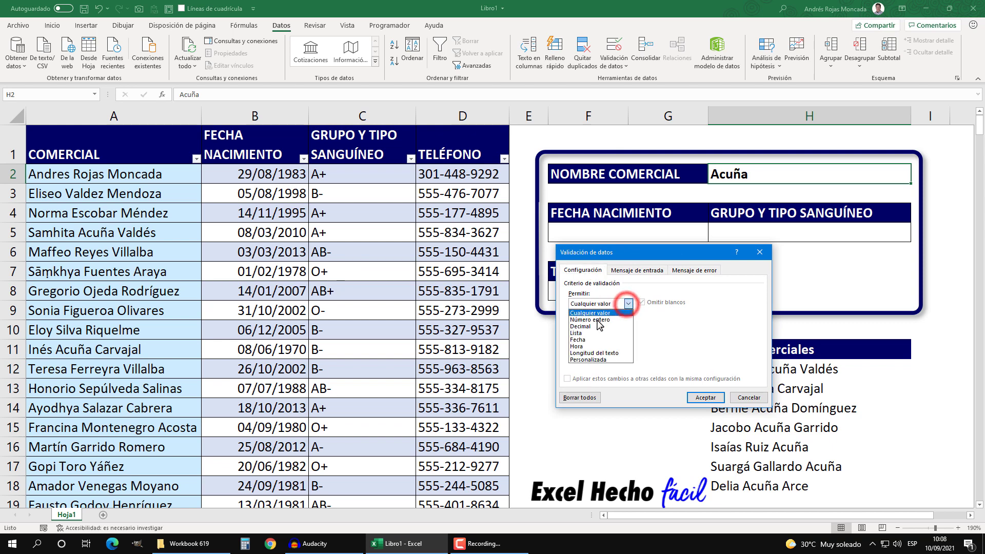
left_click(588, 334)
left_click(590, 345)
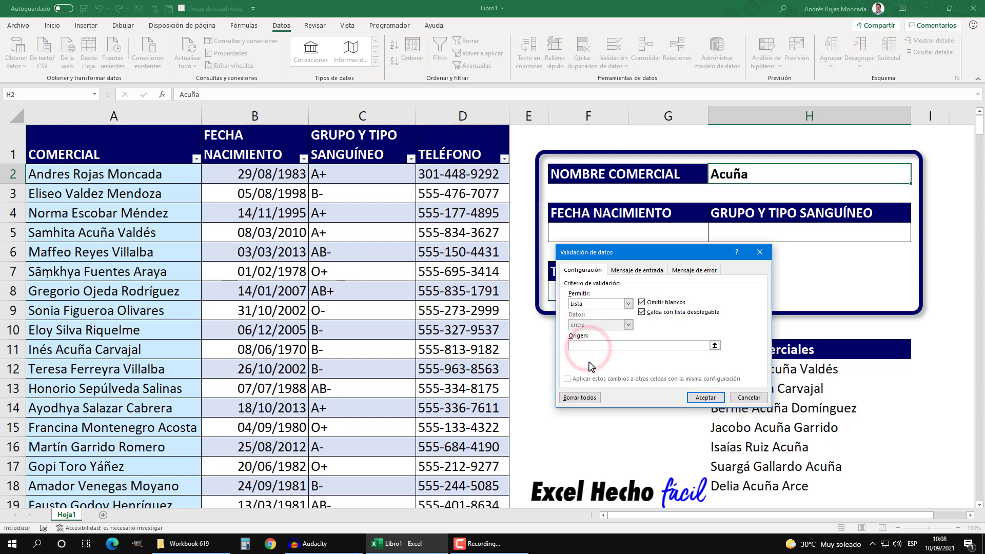
type("=")
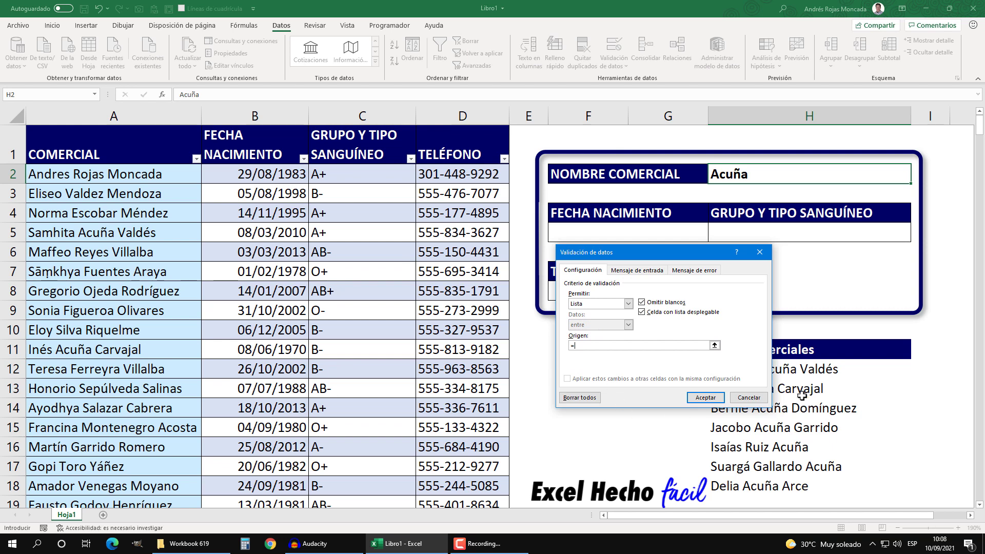
left_click(815, 369)
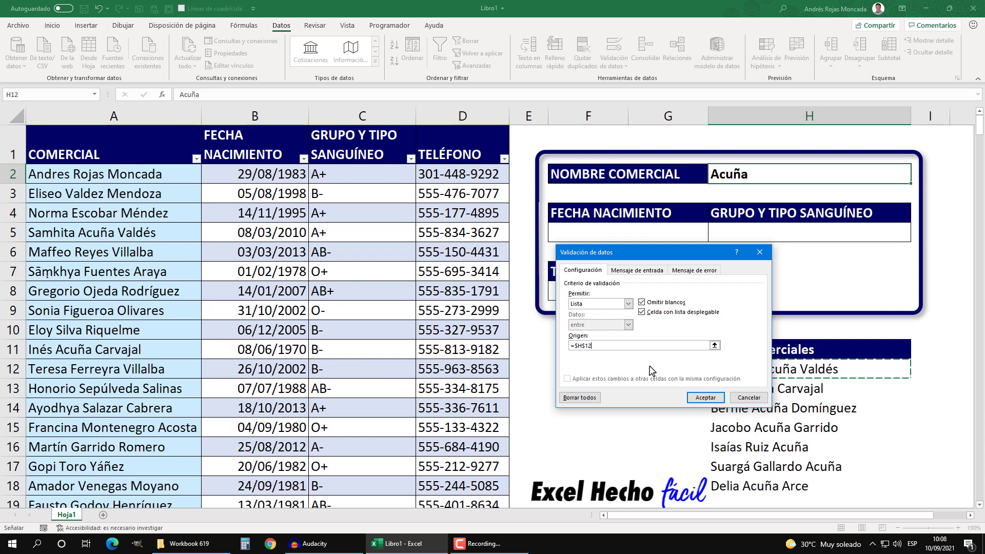
type("#")
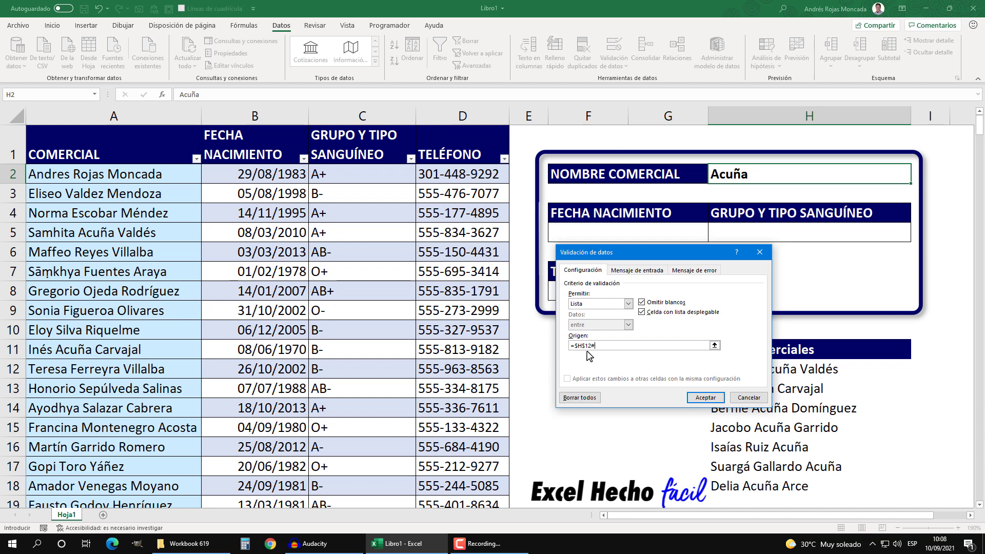
left_click(720, 398)
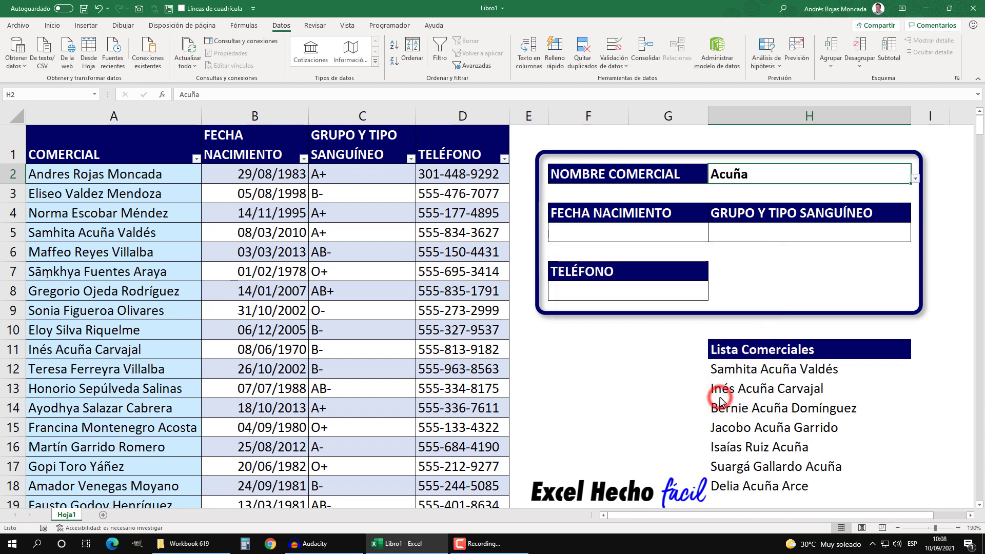
Step: Try the H2 drop-down, see typed Toro rejected and Acuña kept, then reopen Data Validation
left_click(914, 179)
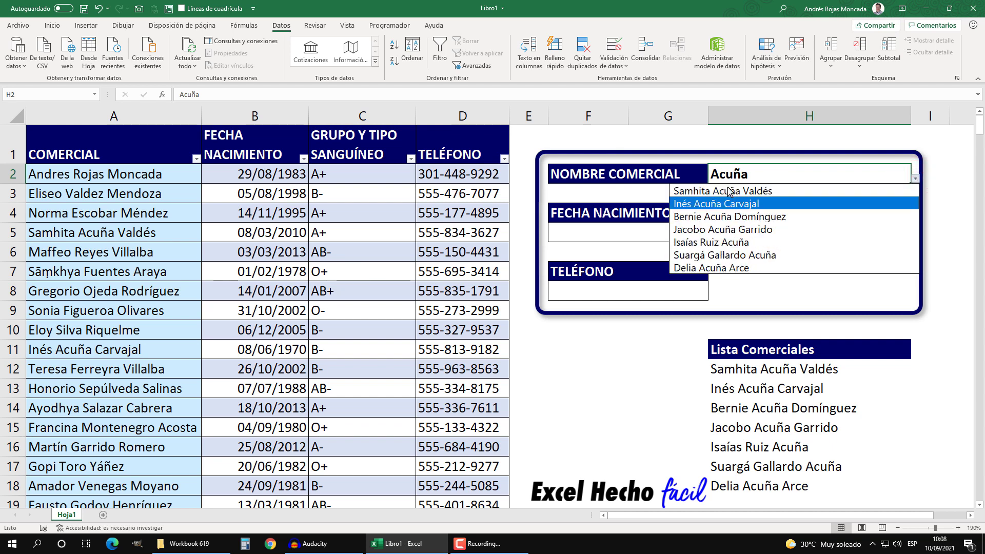
left_click(736, 175)
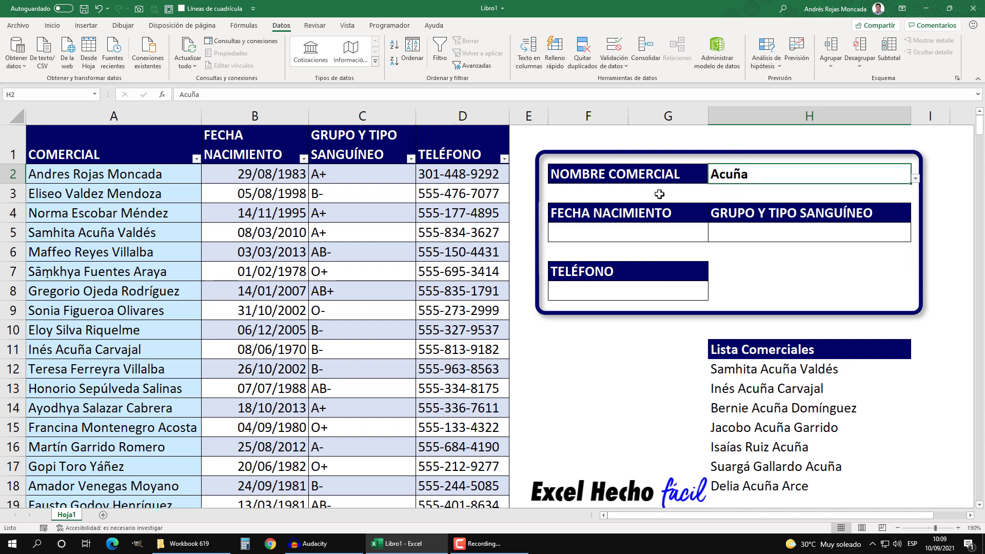
type("Toro")
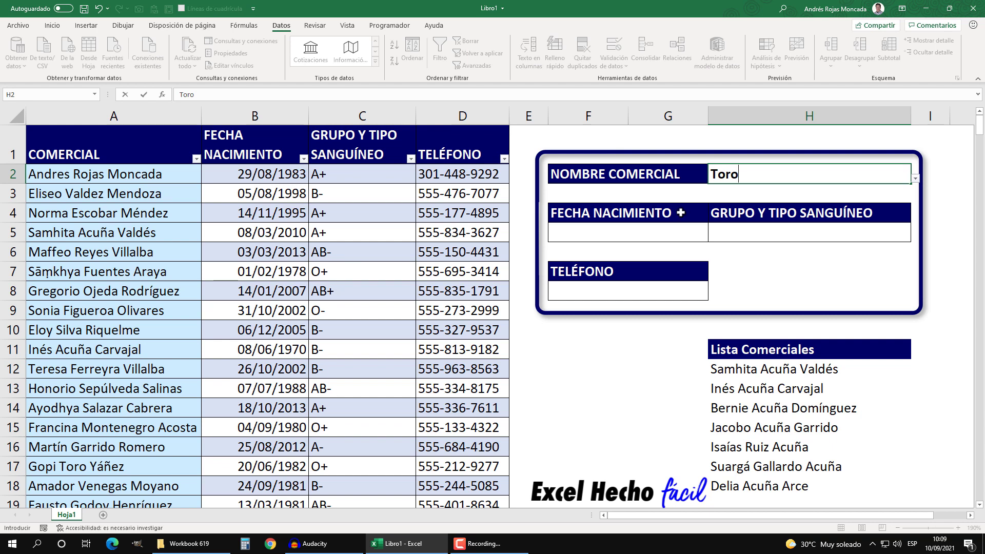
left_click(916, 181)
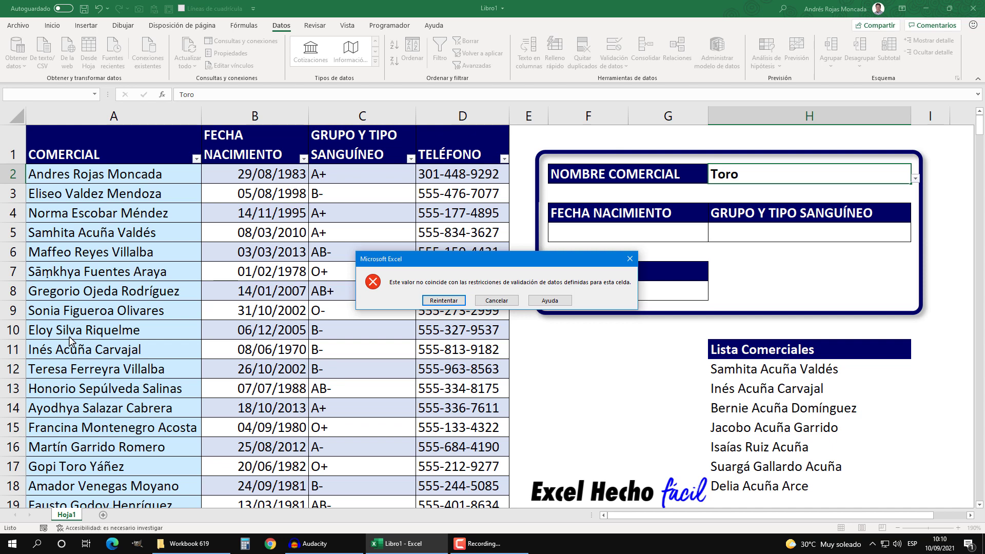
key("Escape")
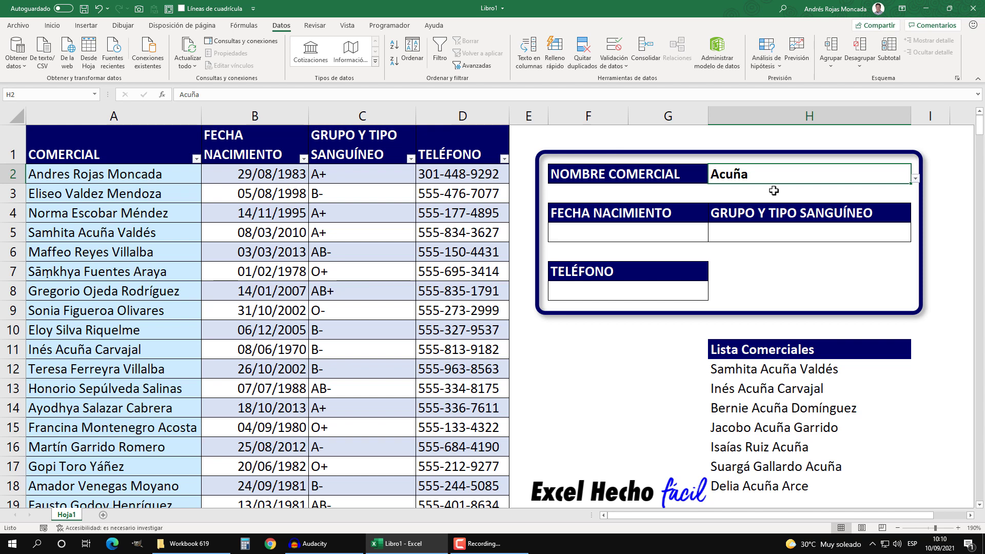
left_click(915, 178)
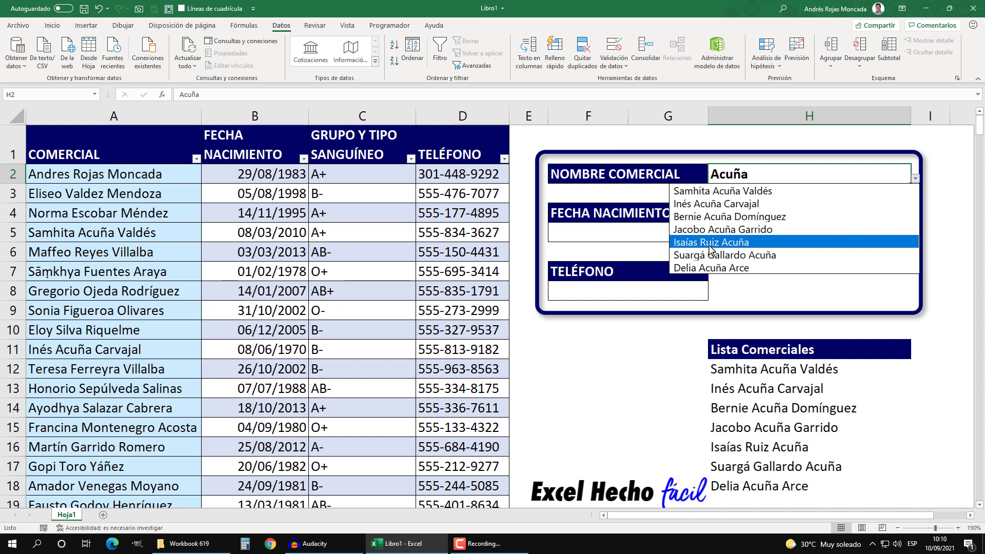
key("Escape")
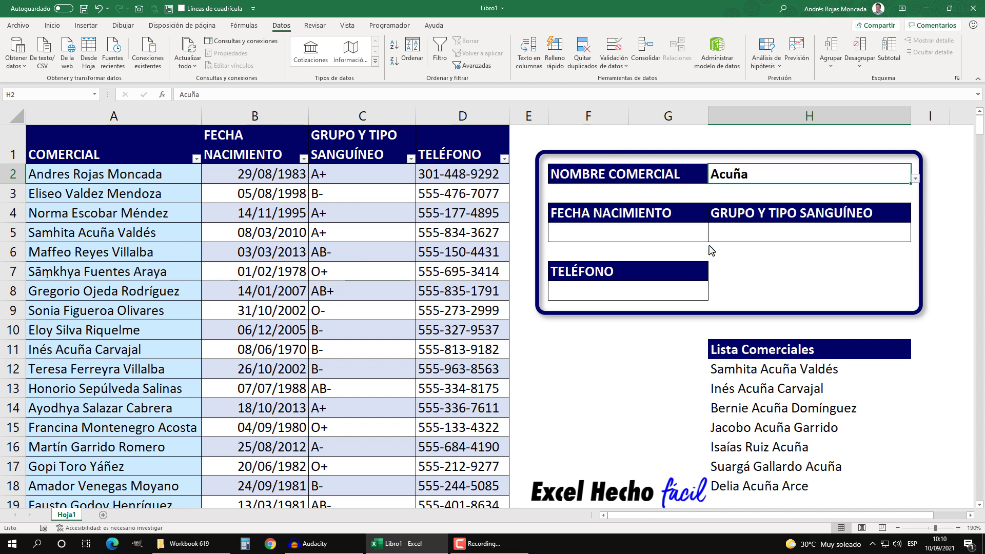
left_click(608, 46)
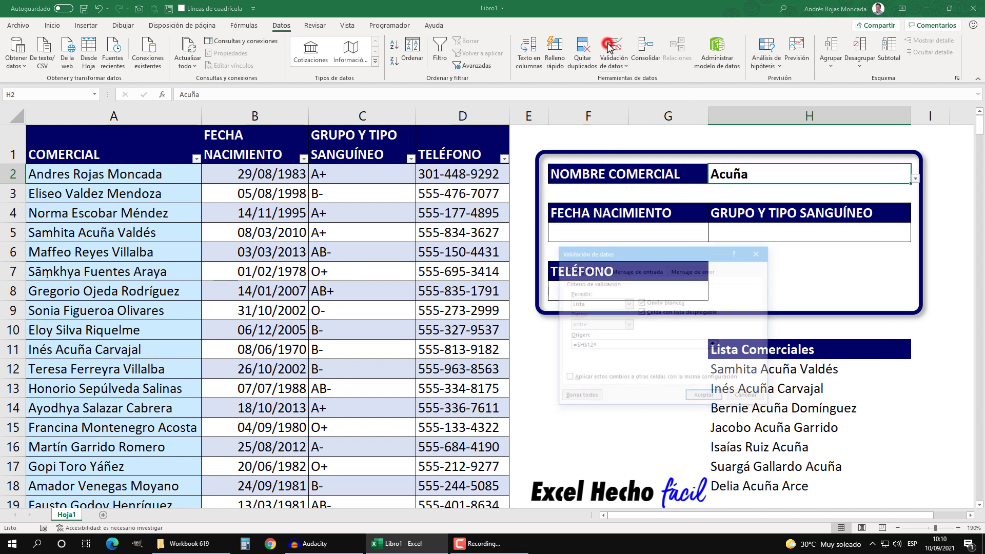
Step: Clear H2's validation and set it again to a List sourced from H12
left_click(580, 399)
left_click(706, 398)
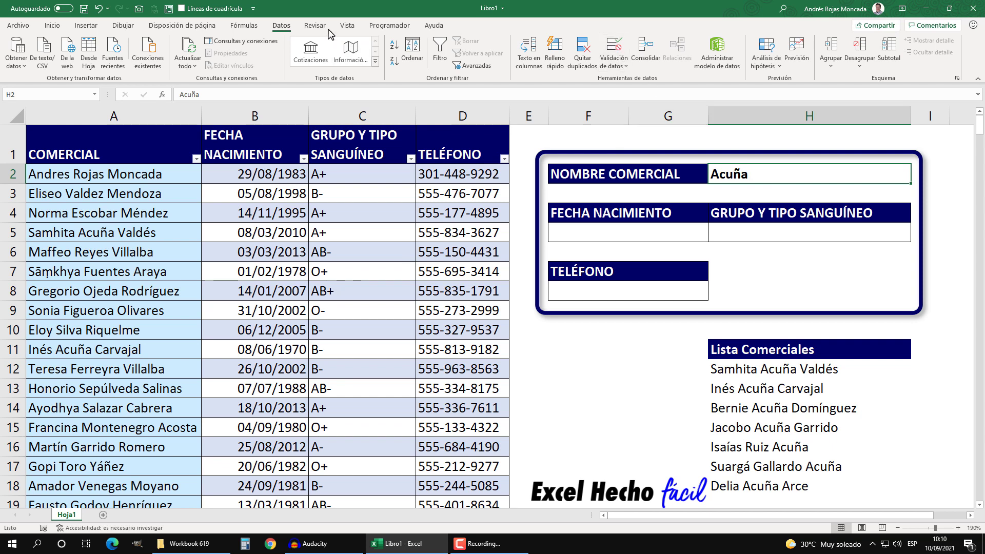
left_click(281, 27)
left_click(619, 47)
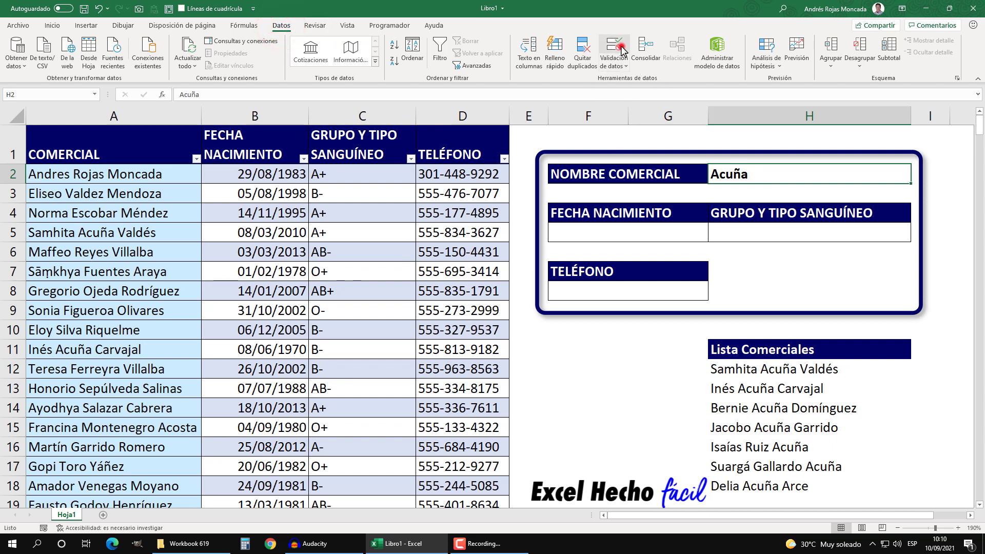
left_click_drag(627, 257, 531, 276)
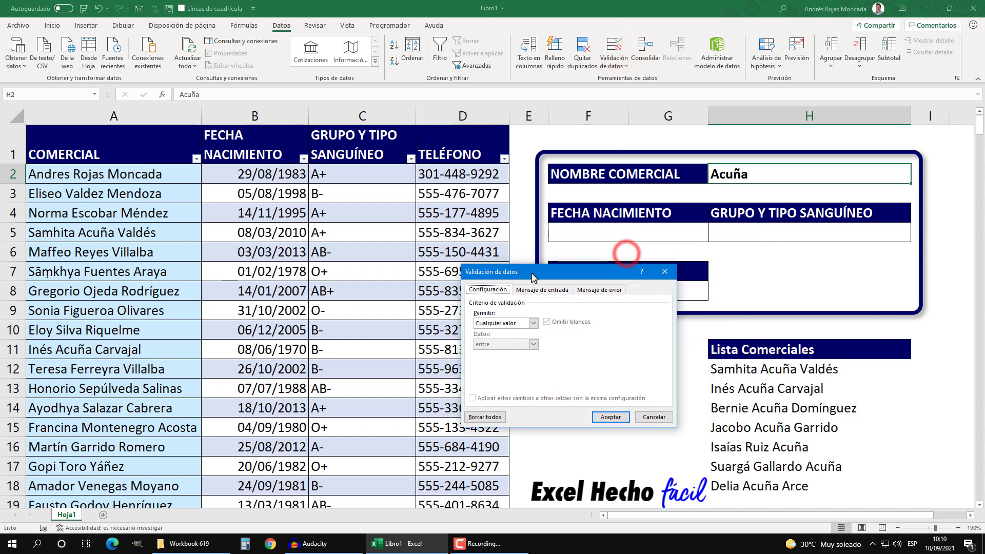
left_click(533, 322)
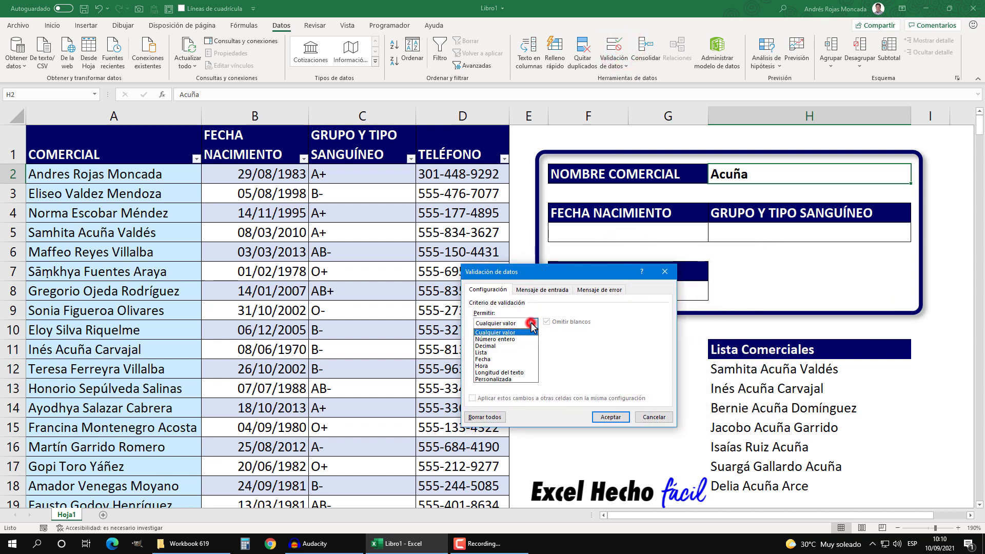
left_click(484, 352)
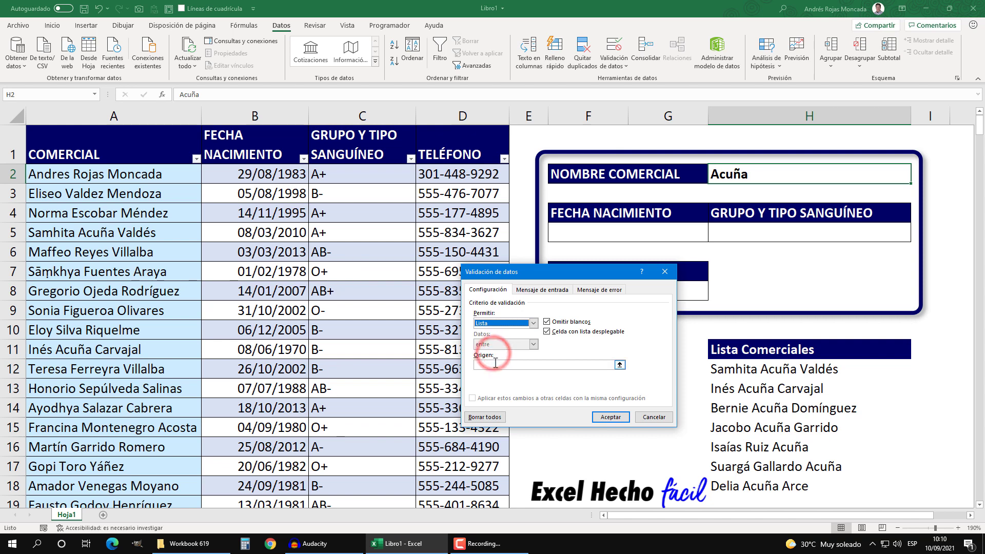
left_click(493, 365)
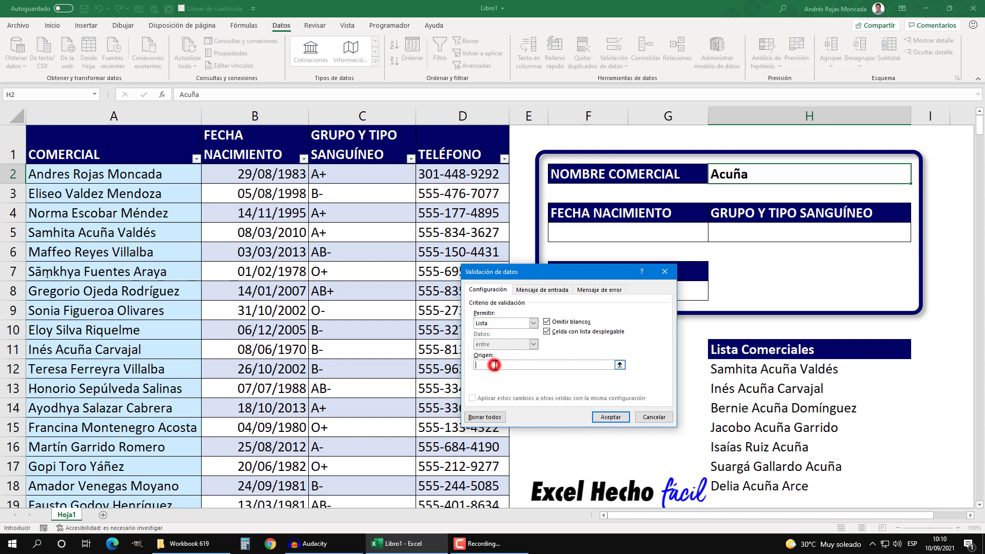
left_click(774, 370)
Step: Turn off the invalid-entry error alert and apply the validation
left_click(583, 291)
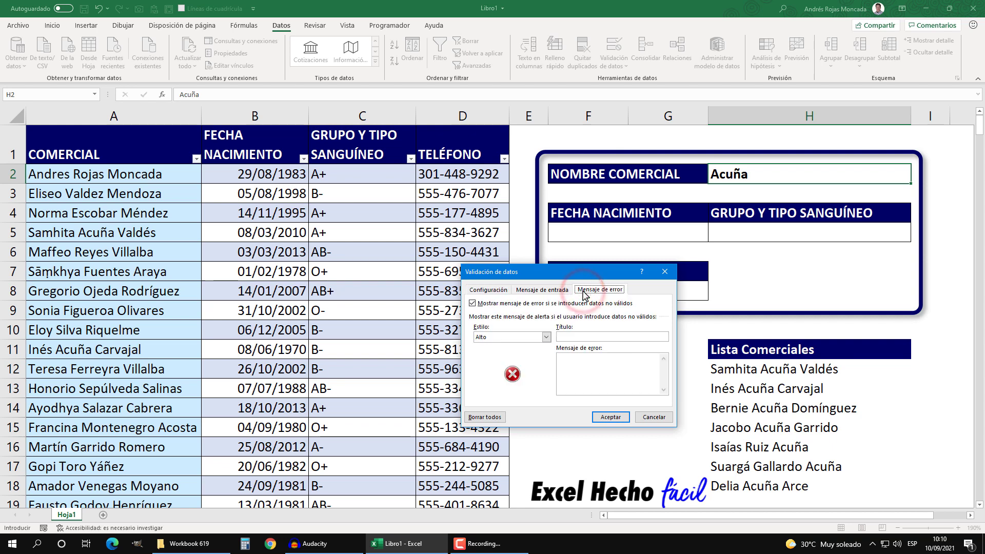
left_click(546, 338)
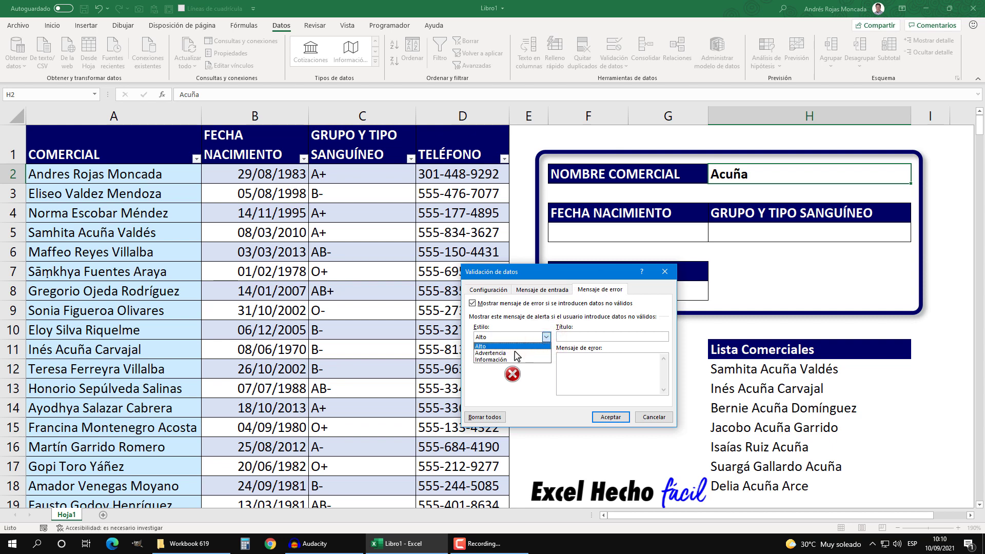
key("Escape")
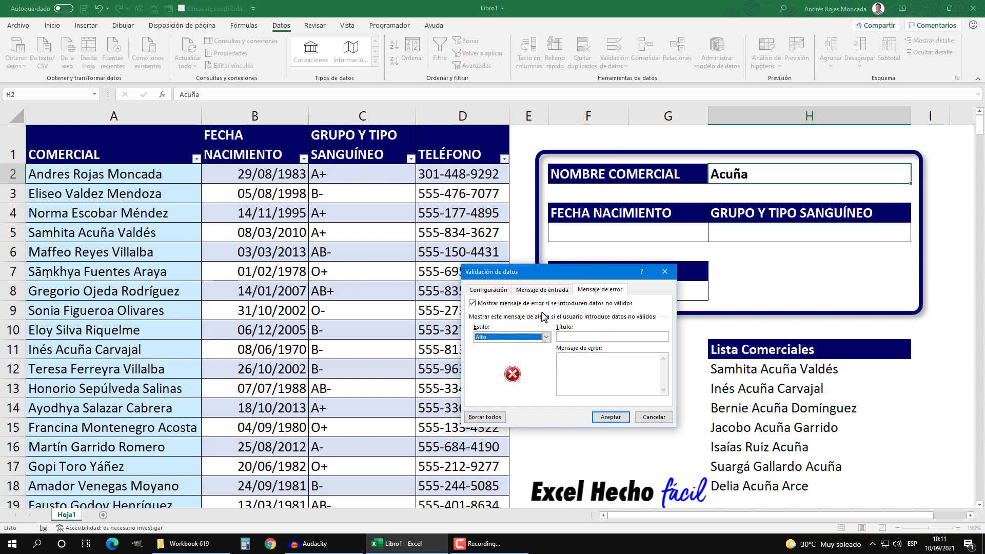
left_click(471, 303)
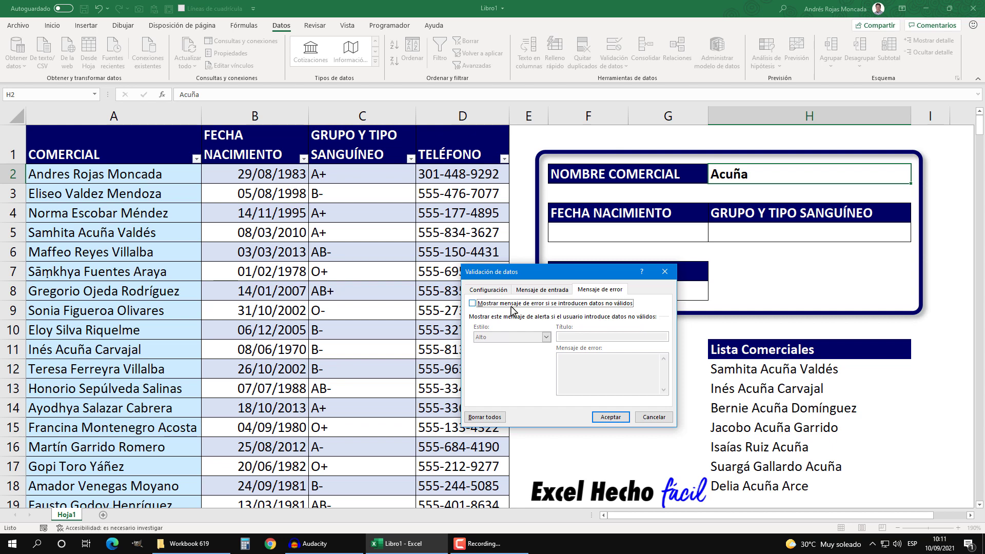
left_click(609, 416)
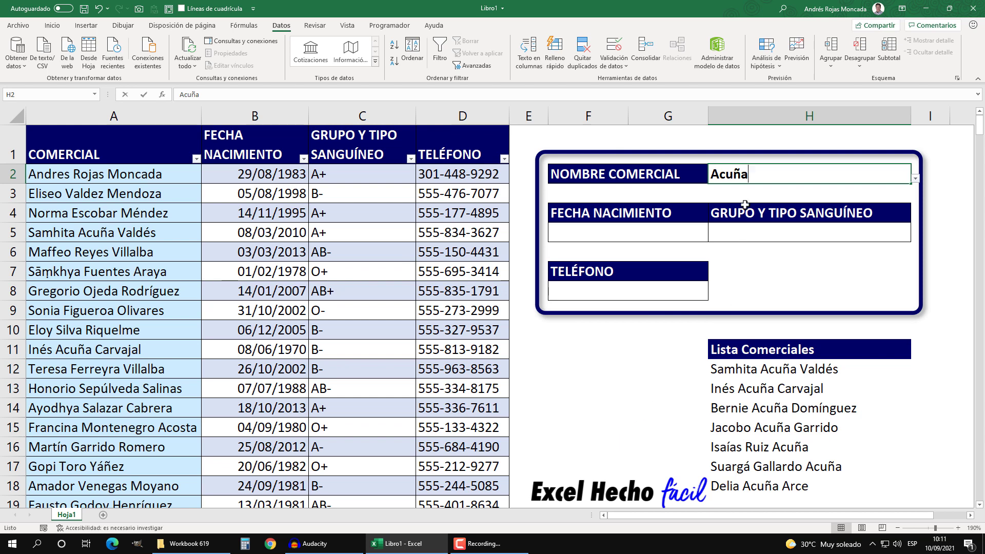
Step: Type Toro in H2 and pick a Toro salesperson from the filtered drop-down
type("Toro")
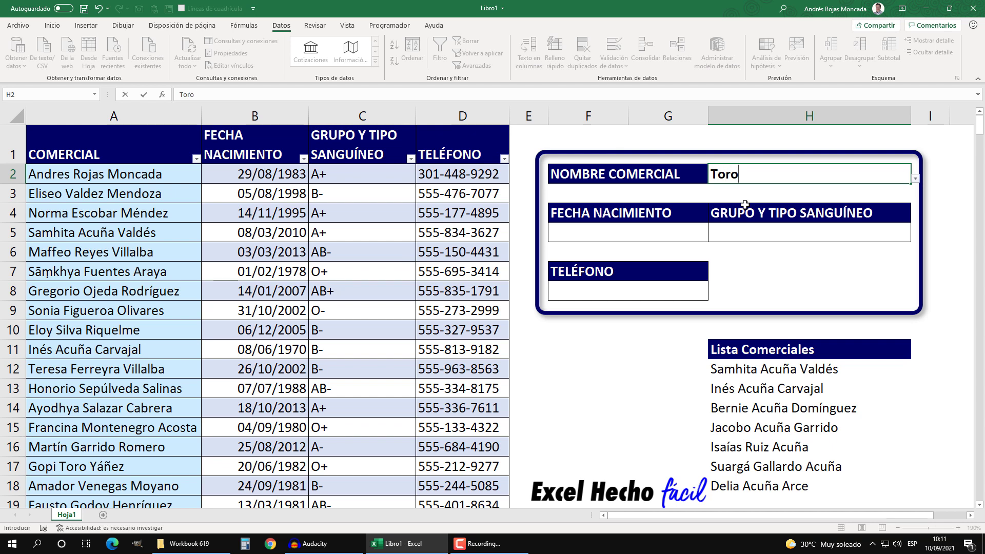
left_click(915, 179)
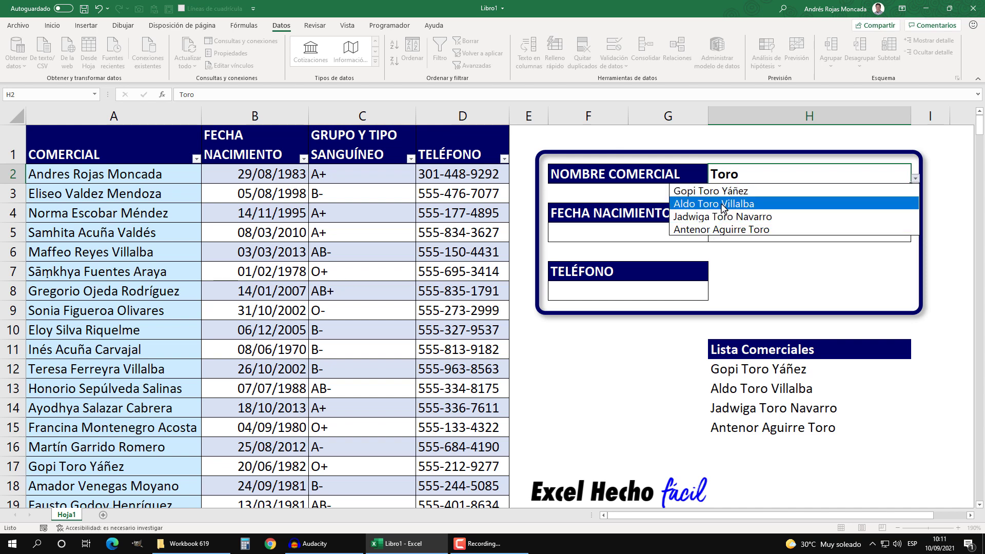
left_click(732, 229)
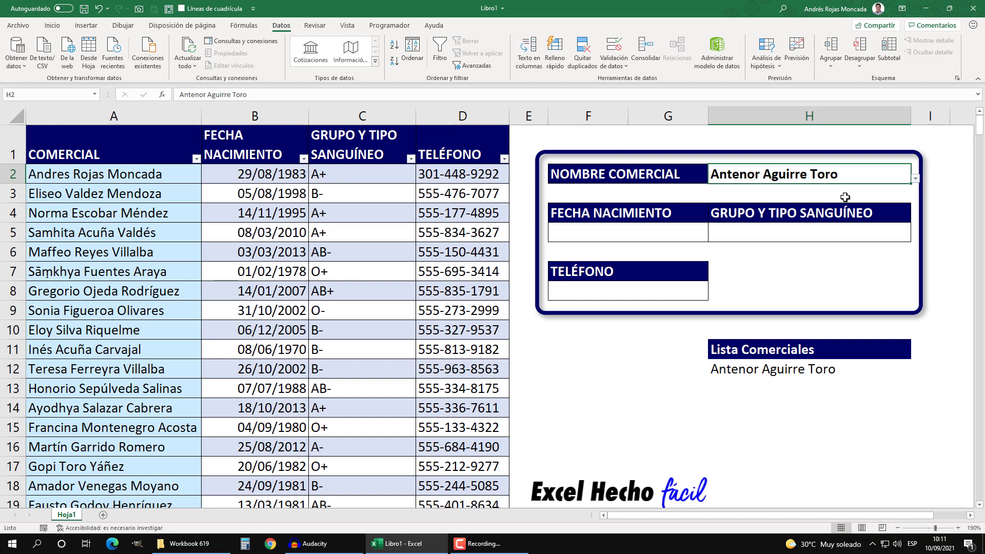
Step: Type Godoy in H2 and choose the matching Godoy salesperson from the drop-down list
type("Godo")
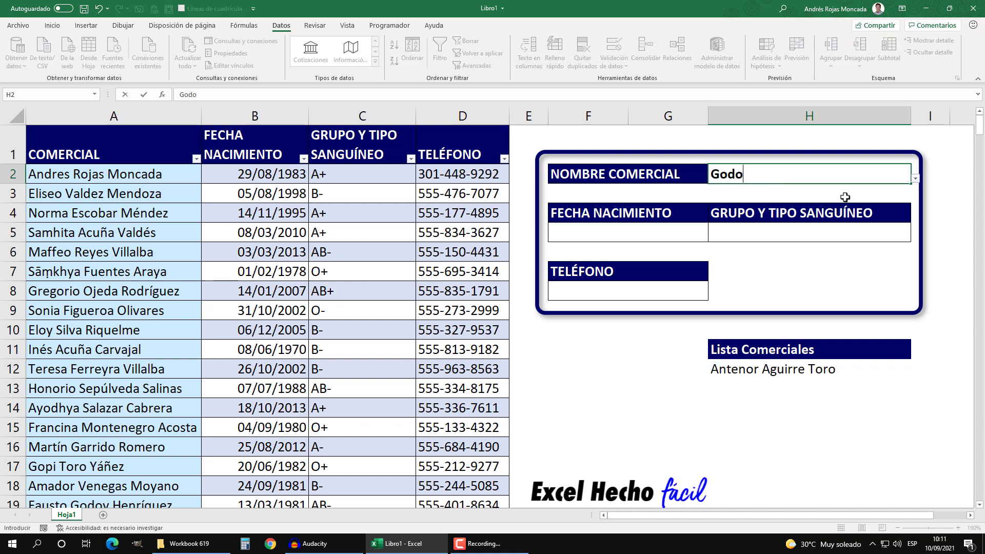
type("y")
left_click(915, 179)
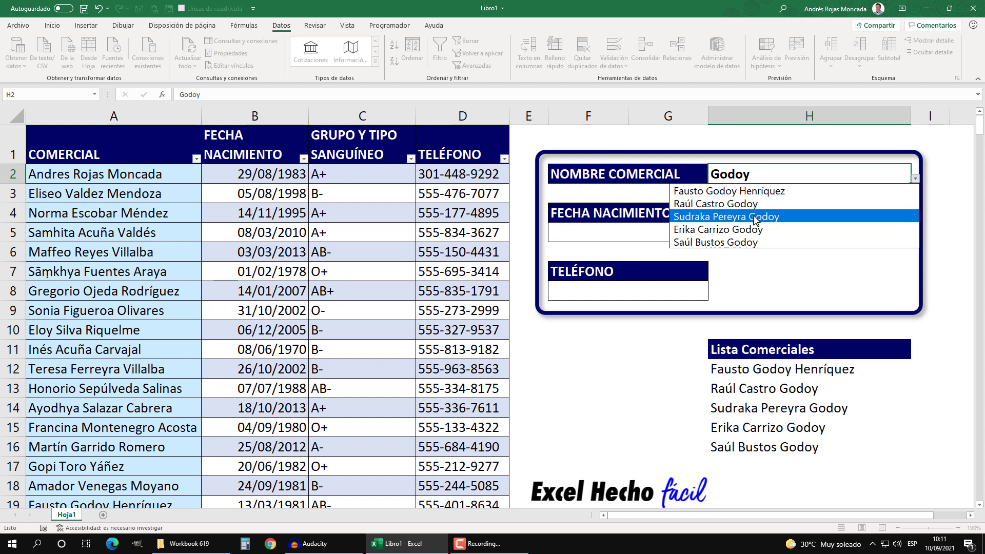
left_click(752, 242)
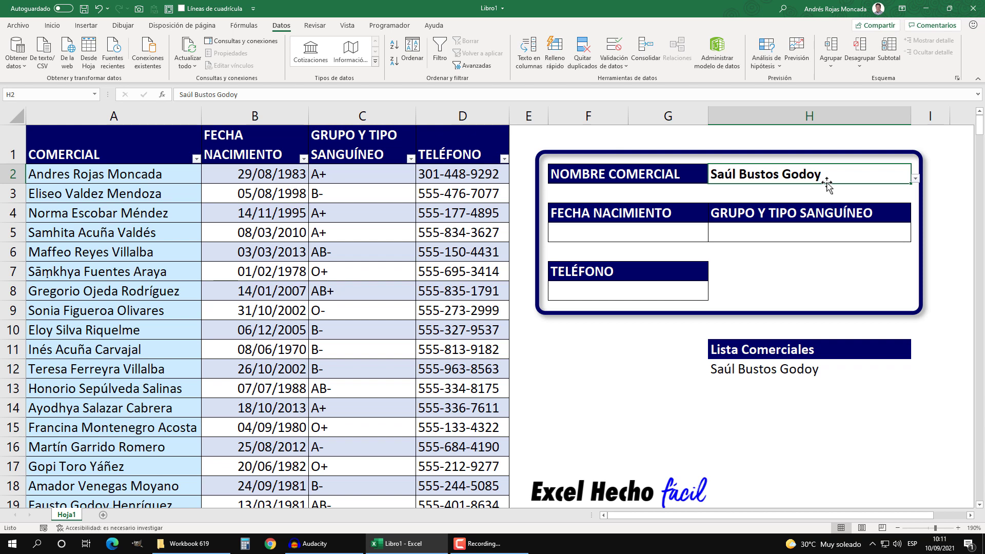
left_click_drag(788, 343, 790, 444)
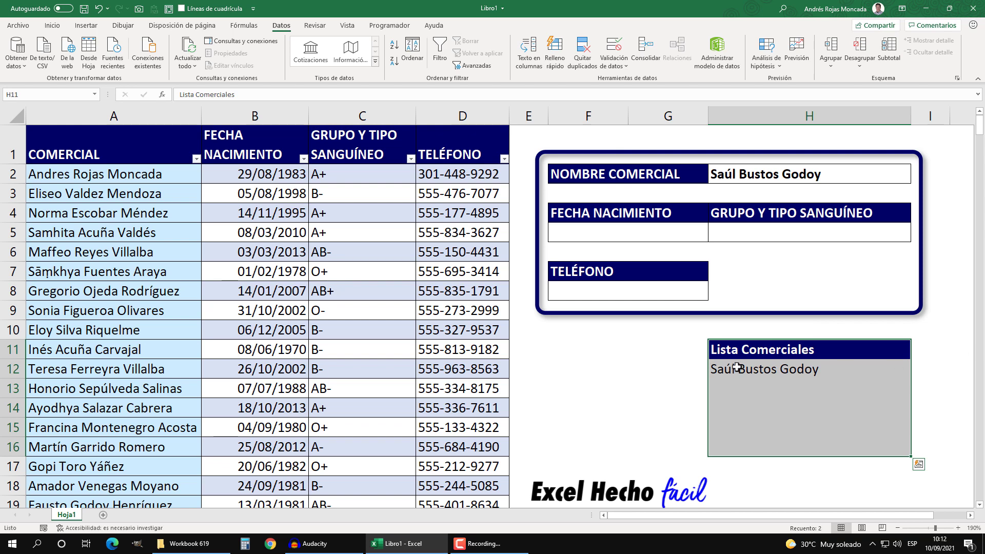
left_click(802, 174)
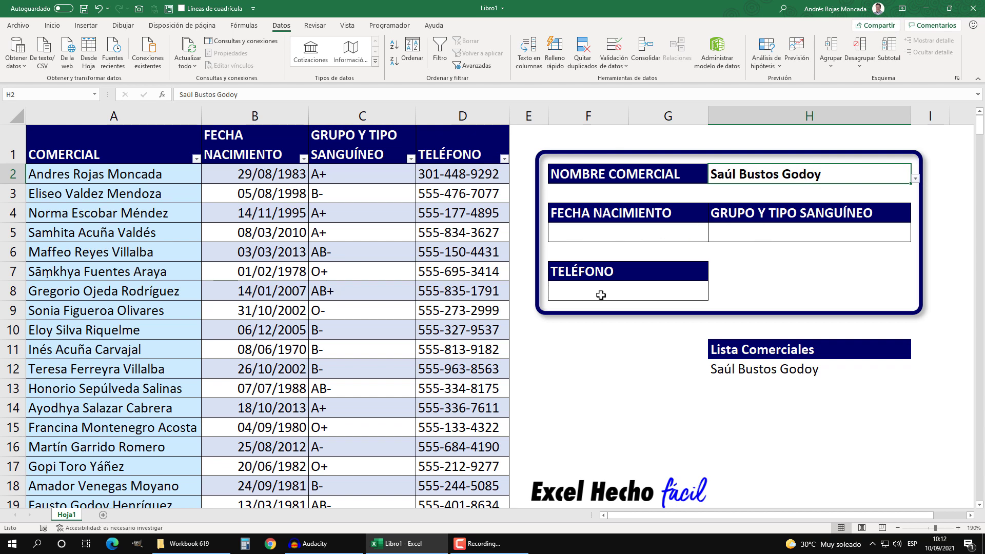
Step: Enter =BUSCARX(H2,BDComerciales[COMERCIAL],BDComerciales[FECHA NACIMIENTO],"No hay datos") in F5
left_click(585, 237)
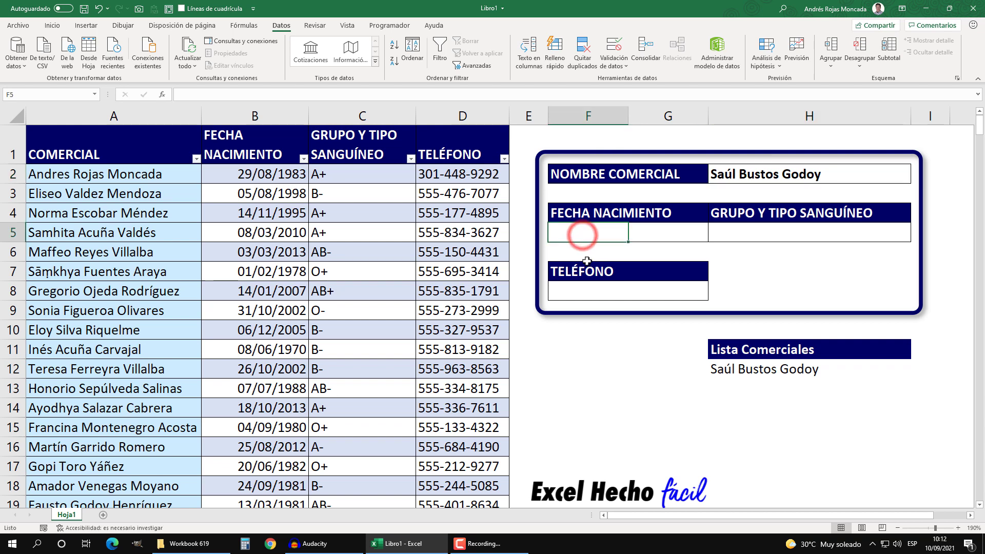
type("=bus")
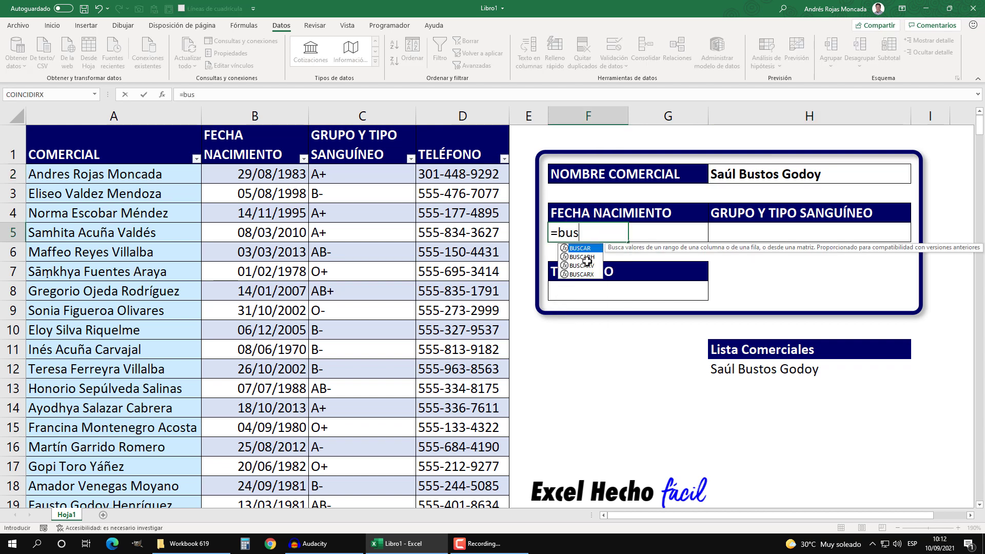
key("Down")
key("Down")
key("Tab")
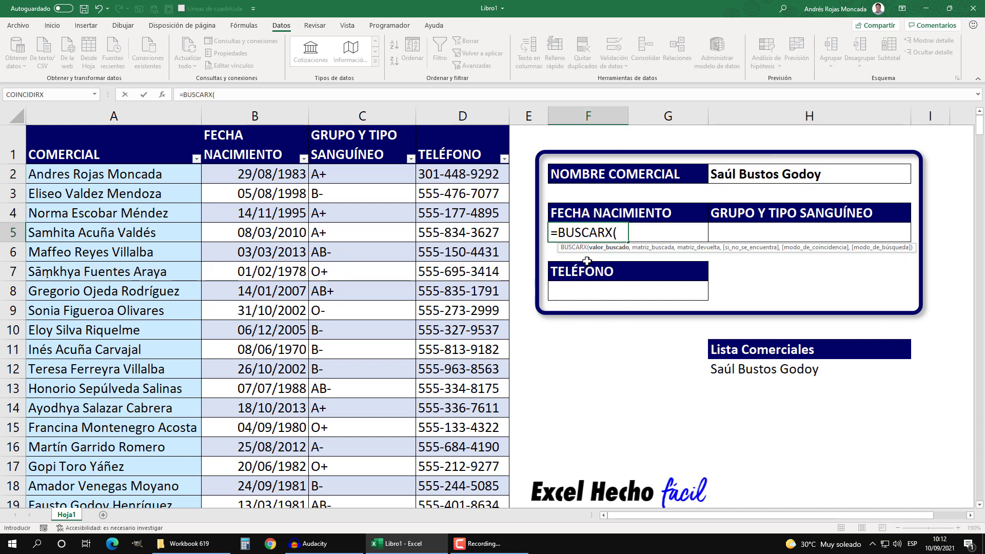
left_click(736, 177)
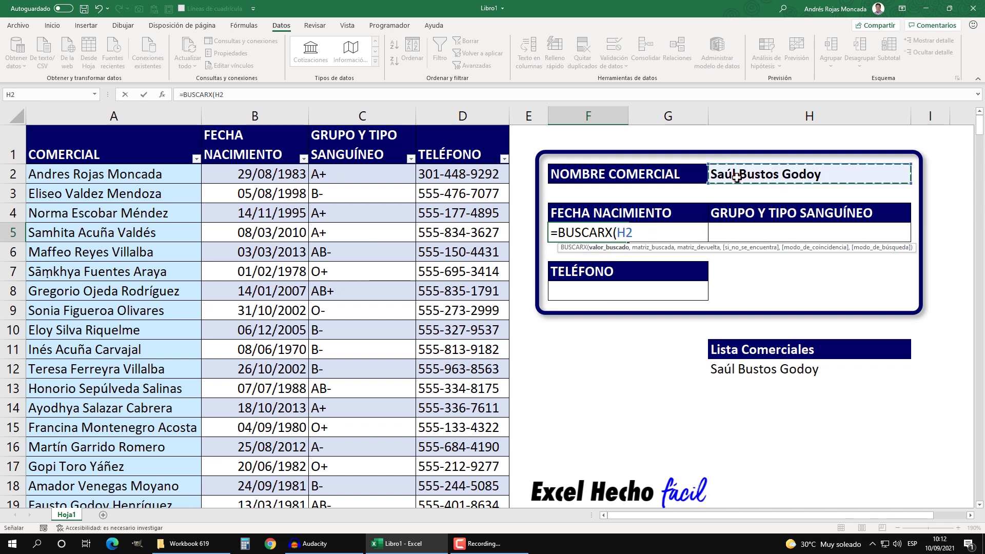
type(",")
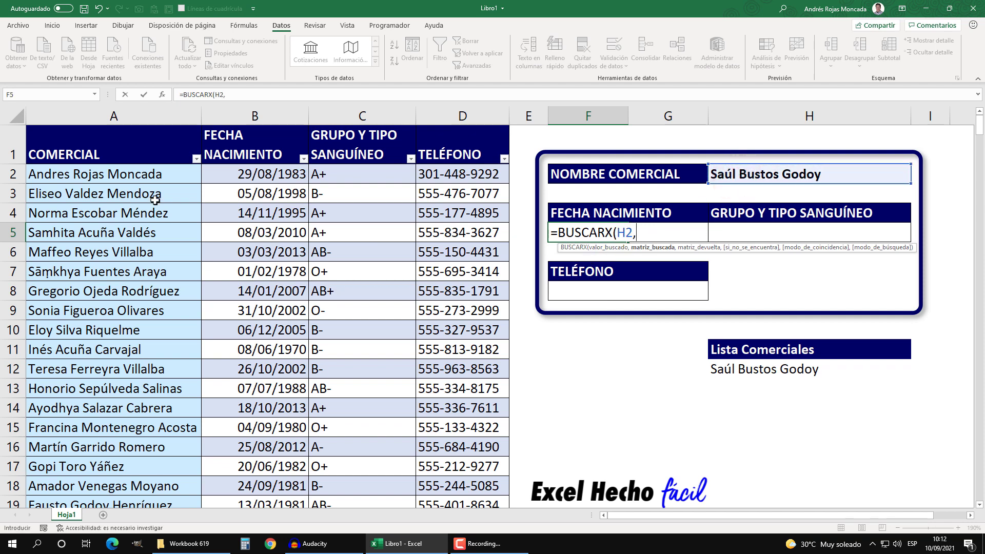
left_click(92, 135)
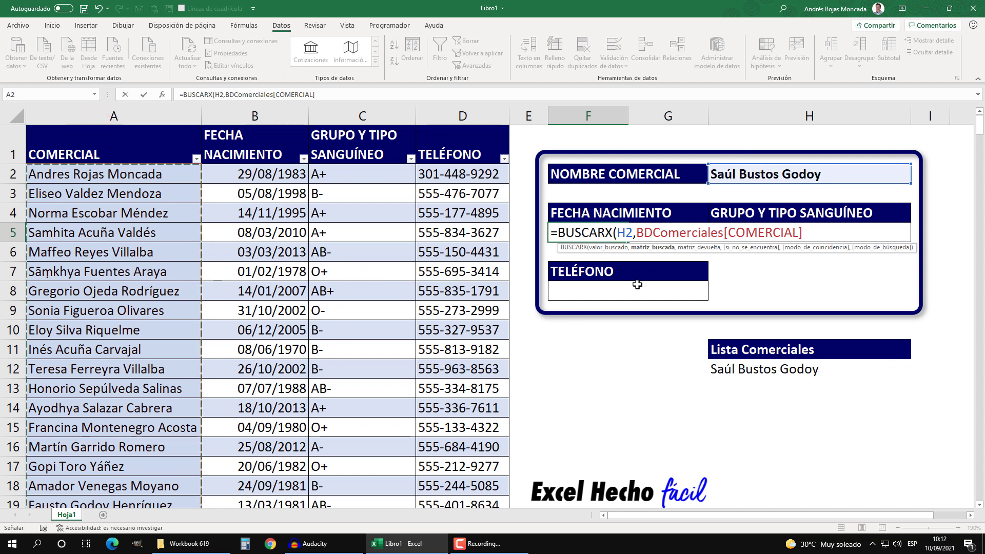
type(",")
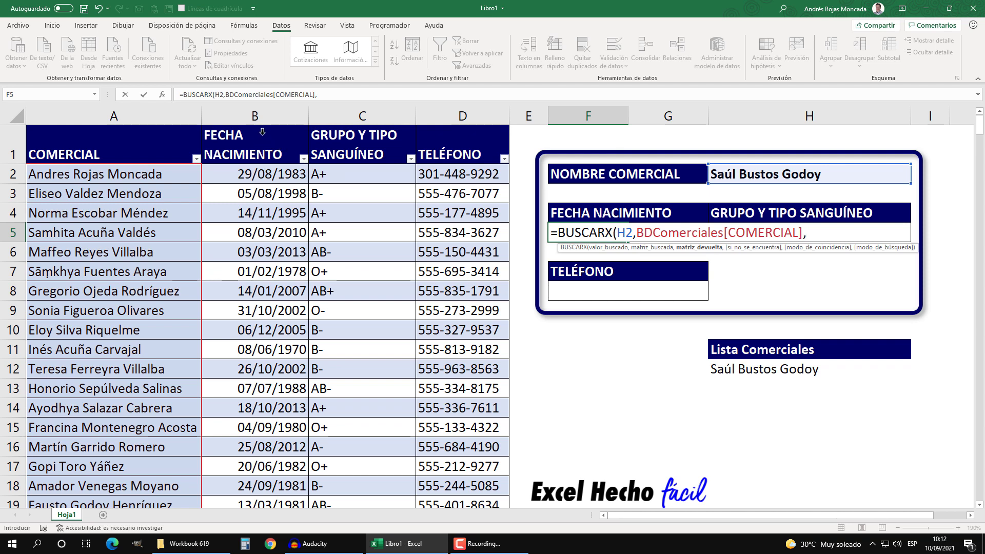
left_click(260, 135)
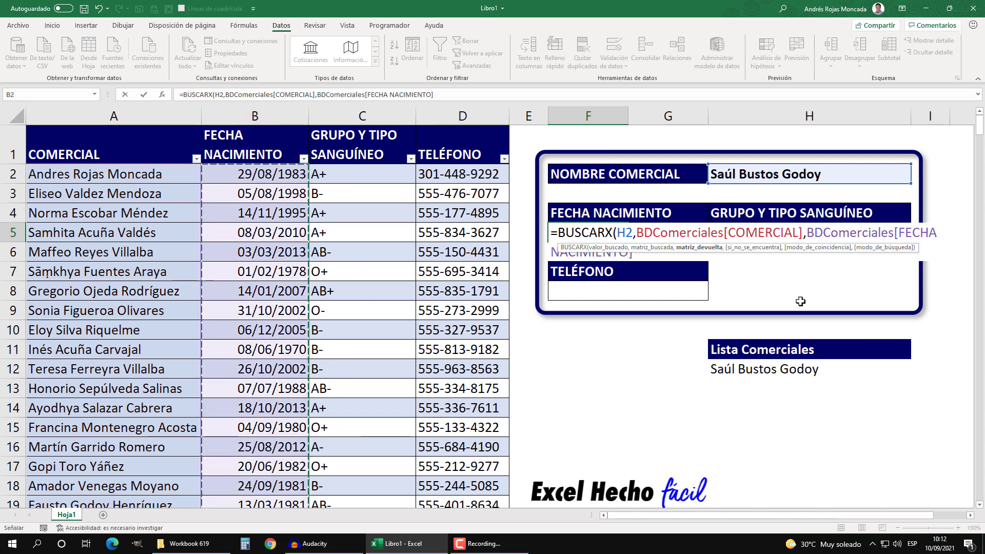
type(",")
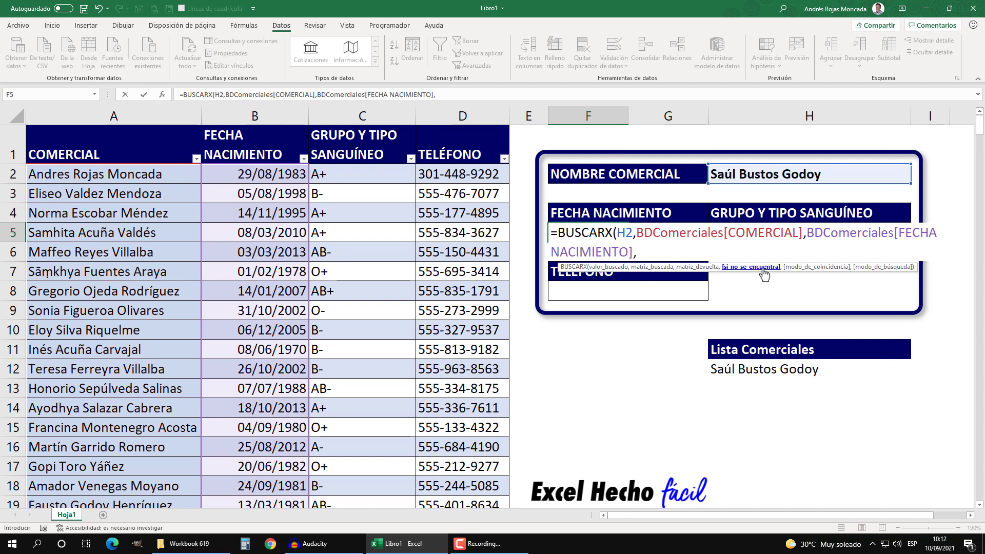
type(",\"")
type("No hay")
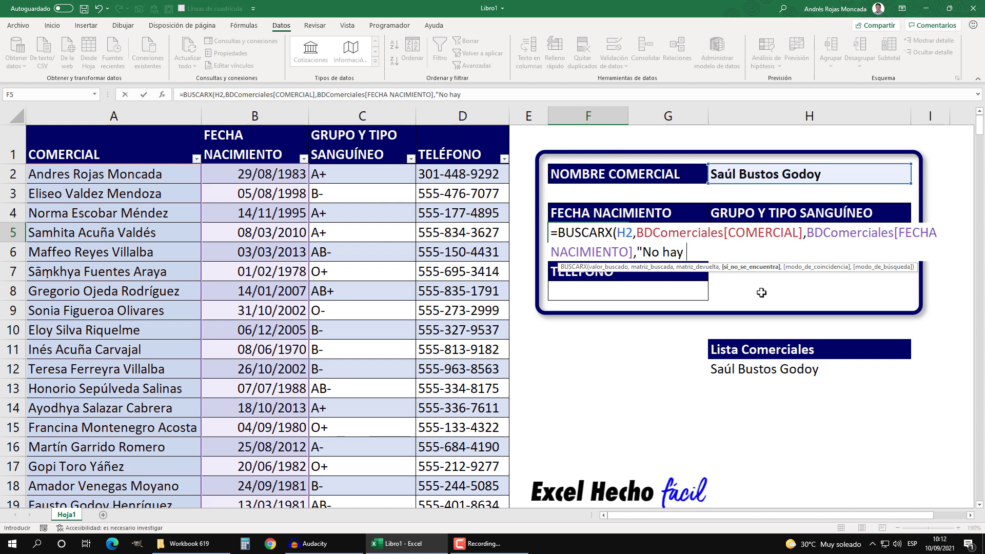
type("datos\"")
type(")")
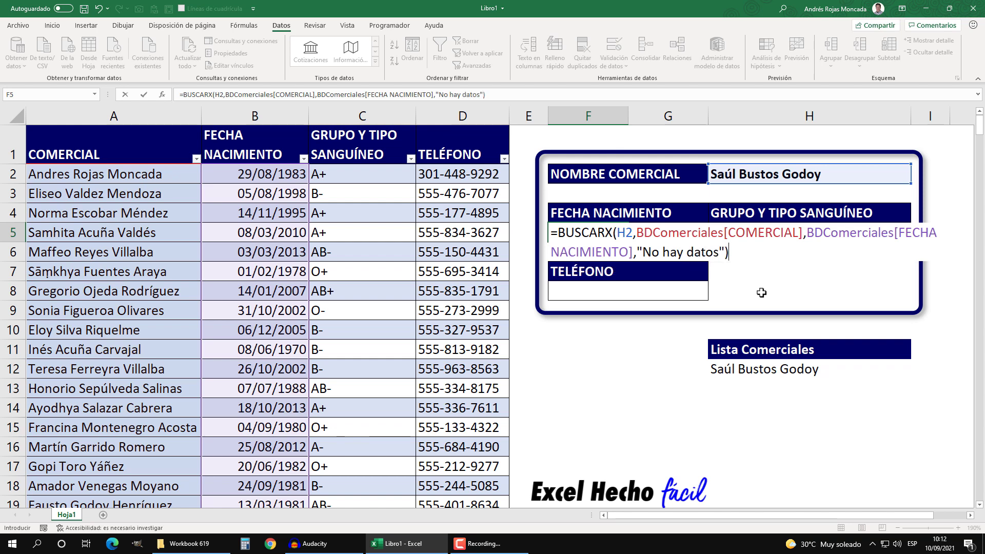
key("Return")
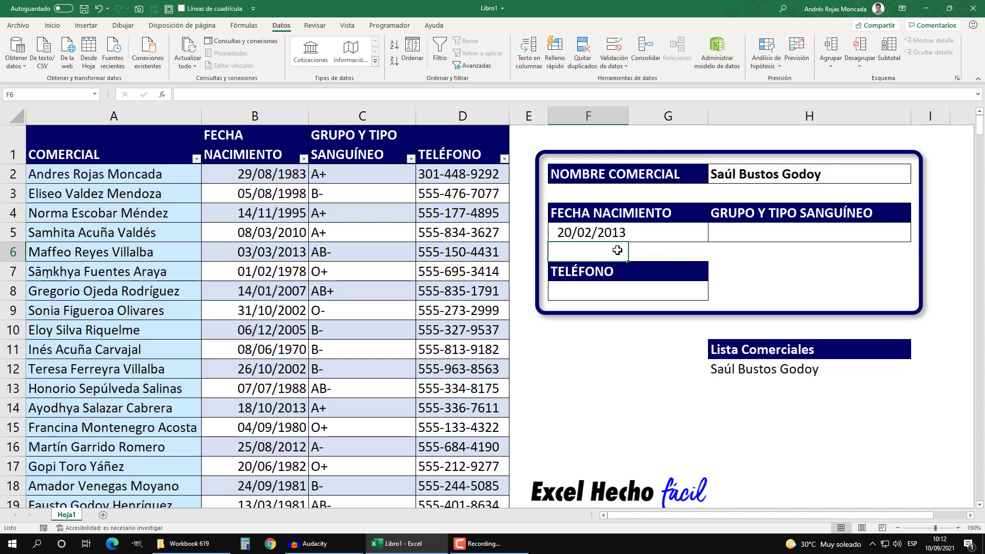
left_click(595, 237)
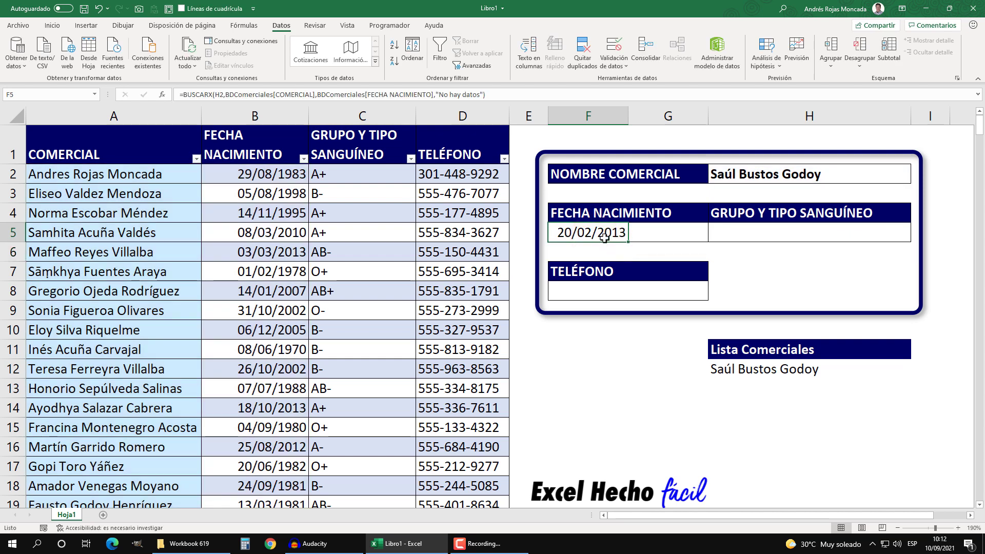
Step: Copy F5's BUSCARX formula into H5, returning the GRUPO Y TIPO SANGUÍNEO column for the blood type
key("F2")
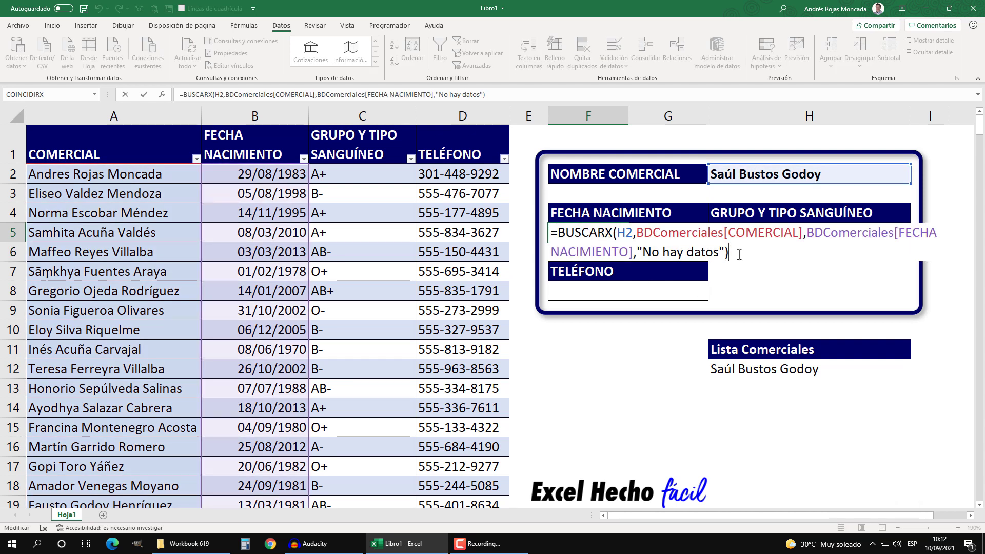
left_click_drag(735, 252, 508, 218)
key("ctrl+c")
key("Escape")
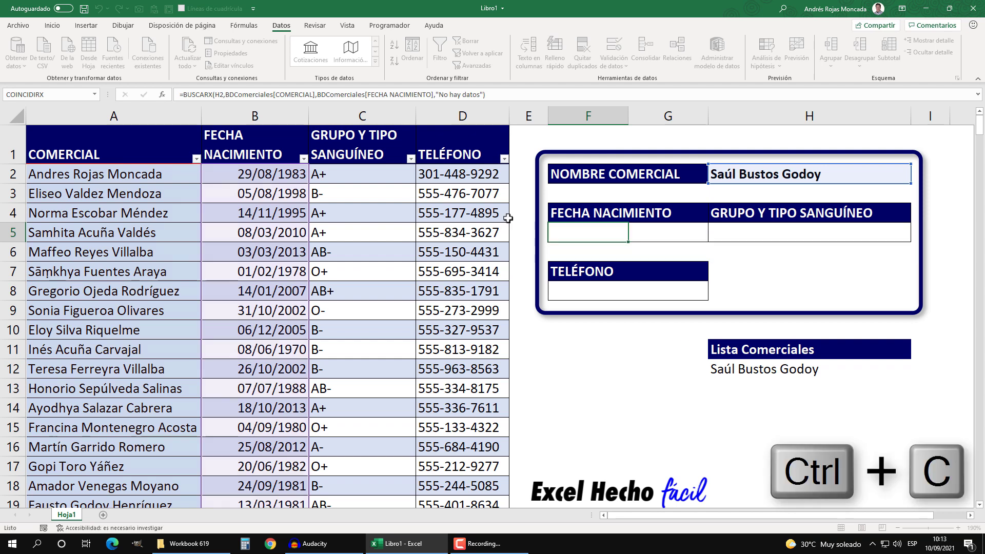
left_click(727, 232)
key("F2")
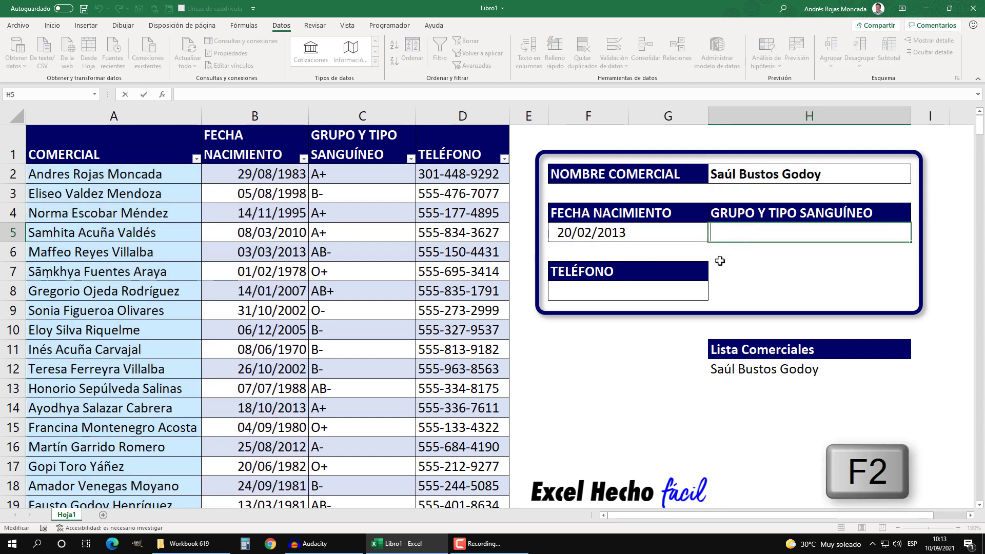
key("ctrl+v")
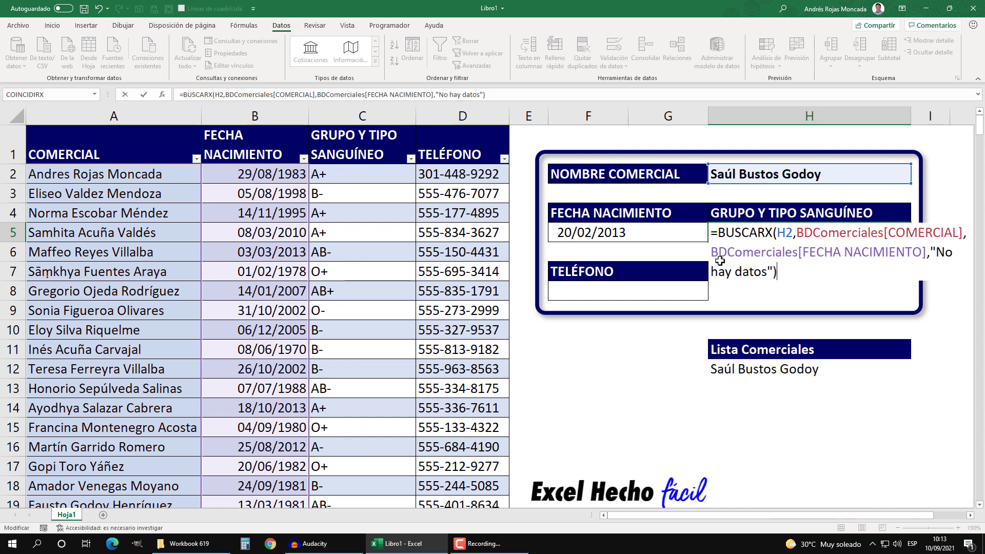
left_click(790, 234)
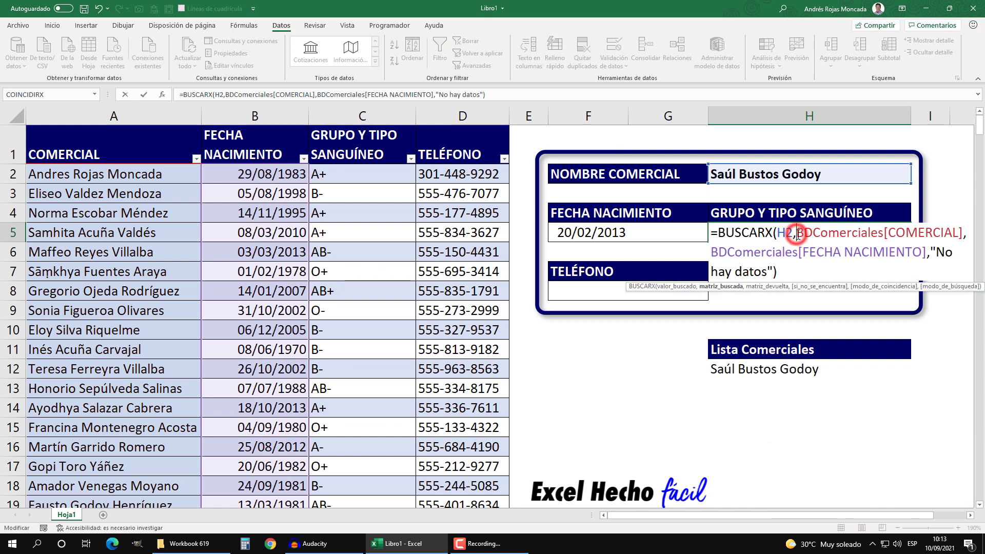
left_click(763, 287)
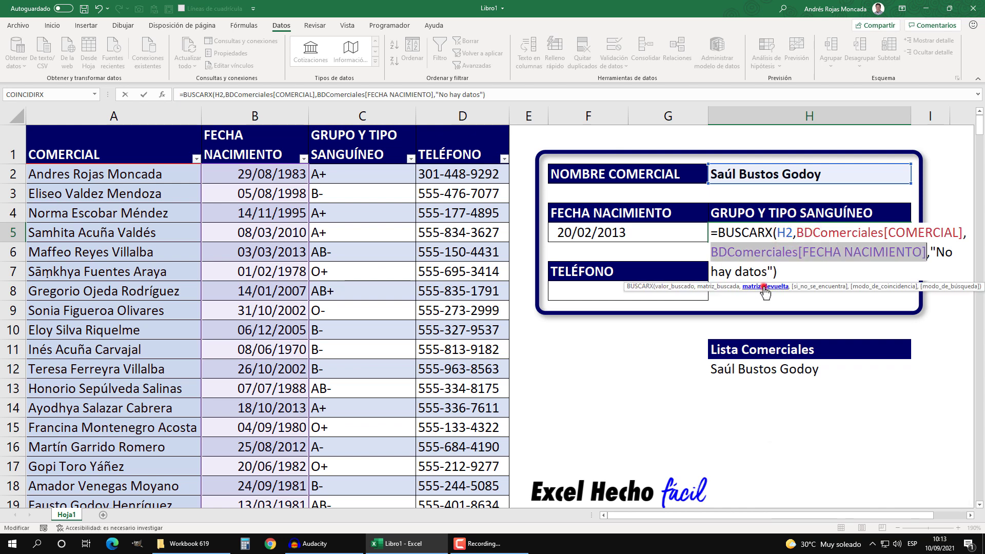
left_click(363, 127)
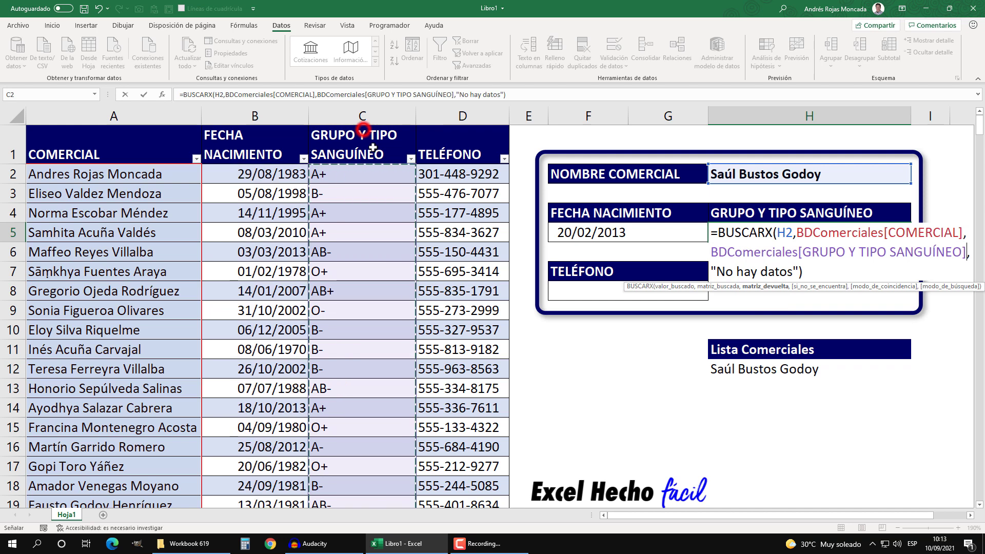
left_click(808, 266)
key("Return")
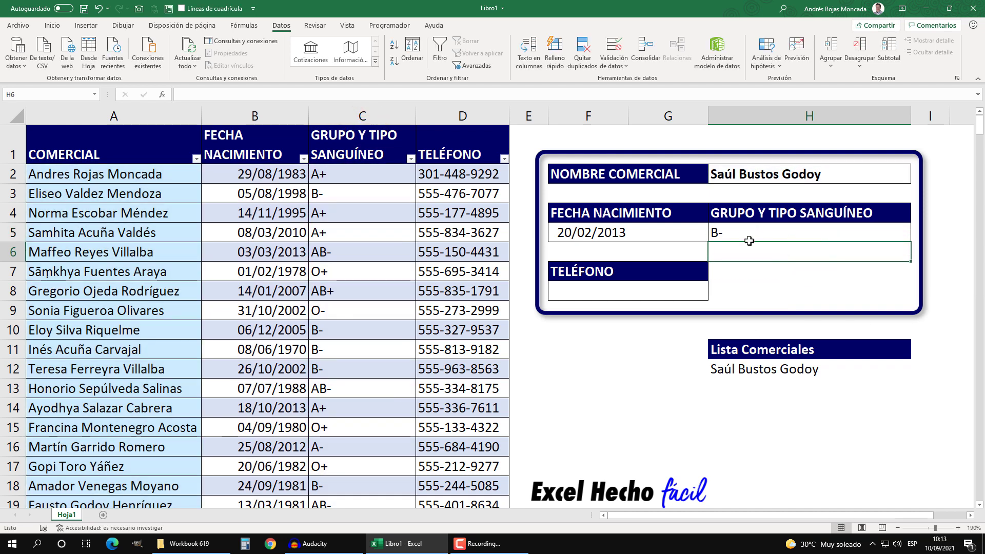
Step: Paste the lookup formula into F8 with its return range pointed at the TELÉFONO column
left_click(551, 292)
key("F2")
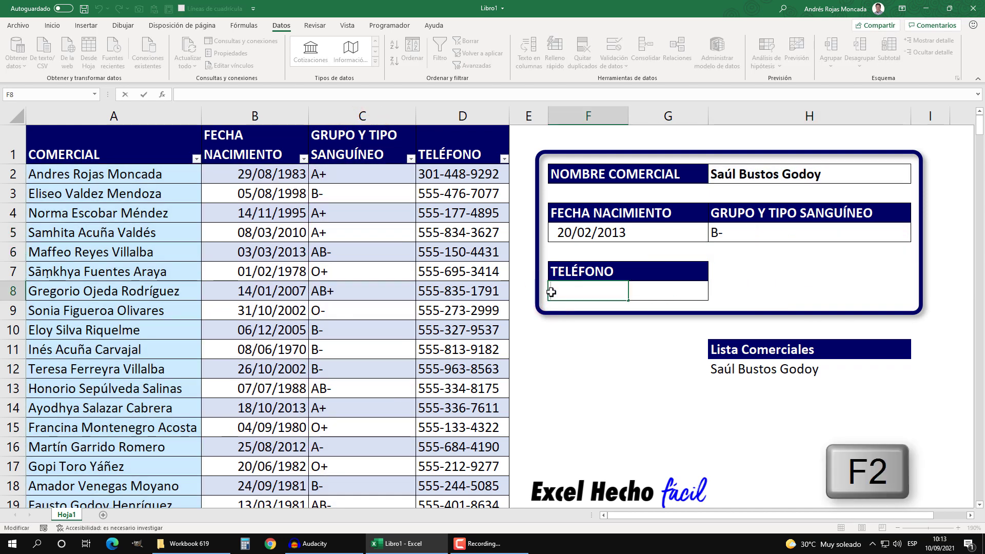
key("ctrl+v")
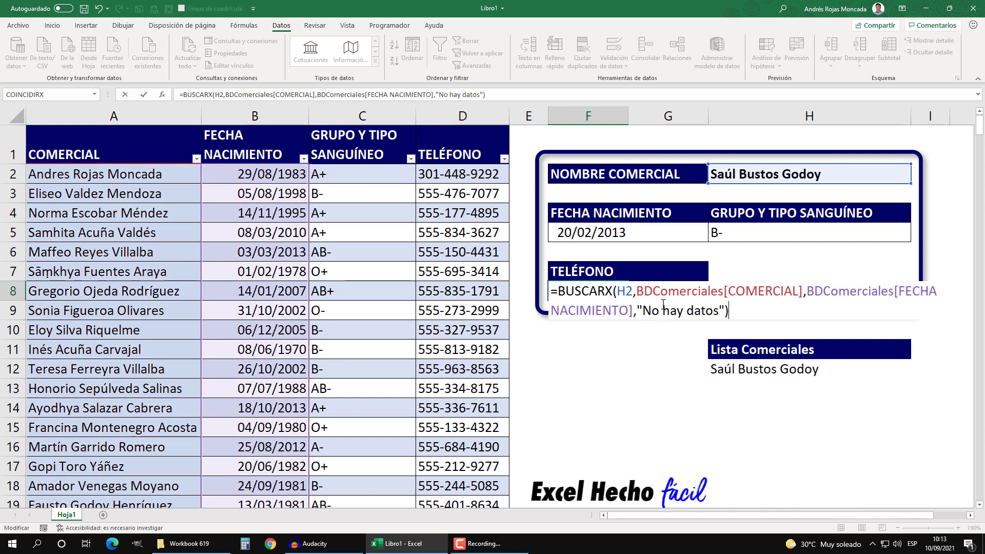
left_click(640, 291)
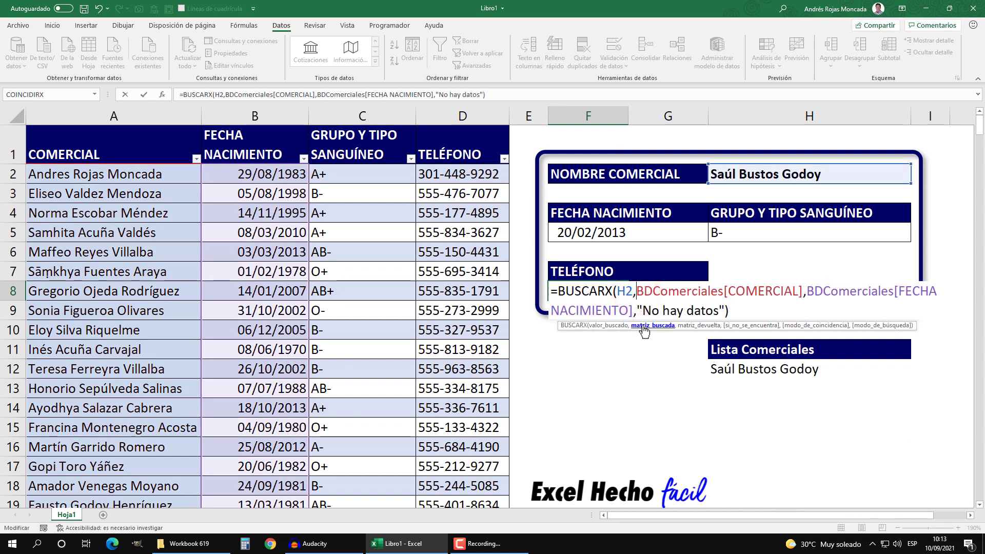
left_click(691, 326)
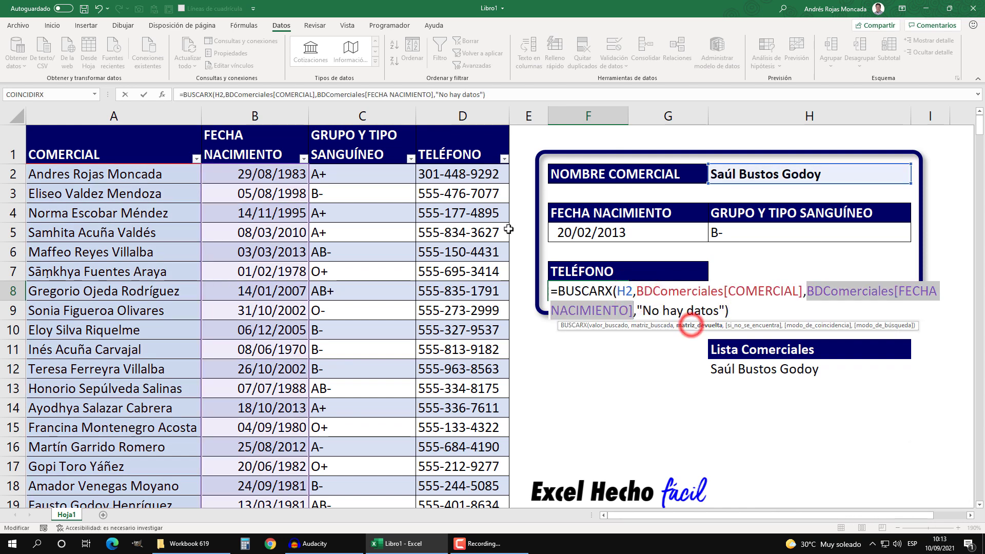
left_click(467, 129)
left_click(648, 312)
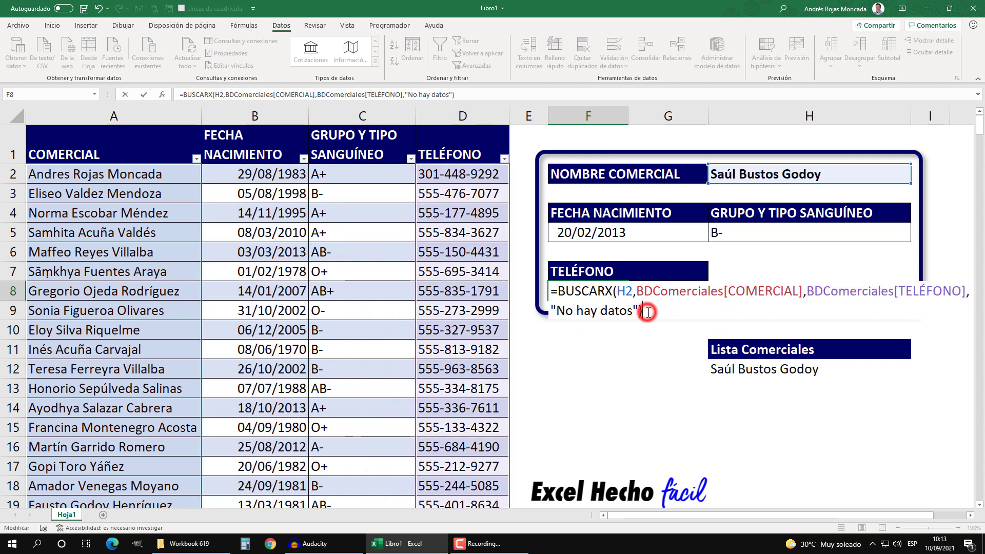
key("Return")
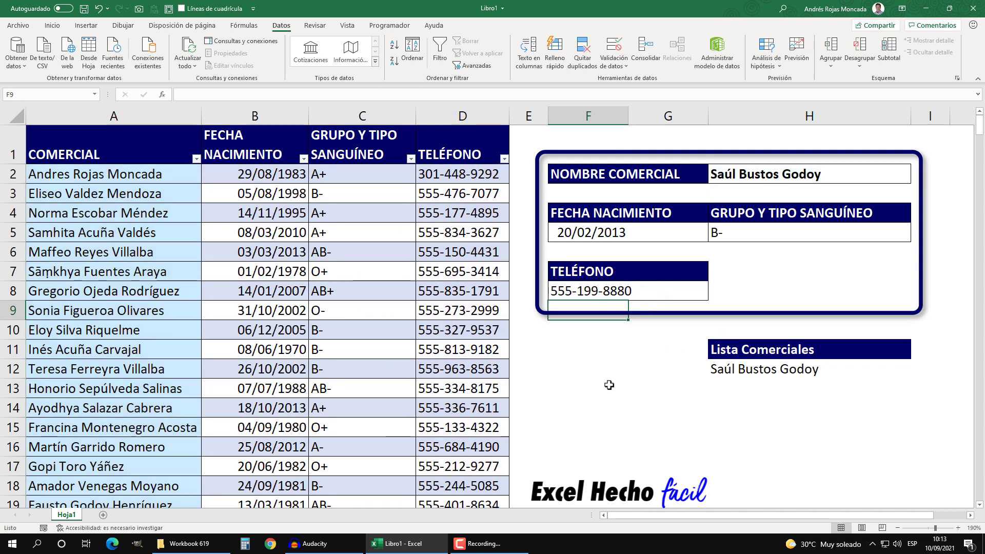
Step: Search H2 by a shared surname and pick the first matching salesperson from the filtered drop-down
left_click(754, 174)
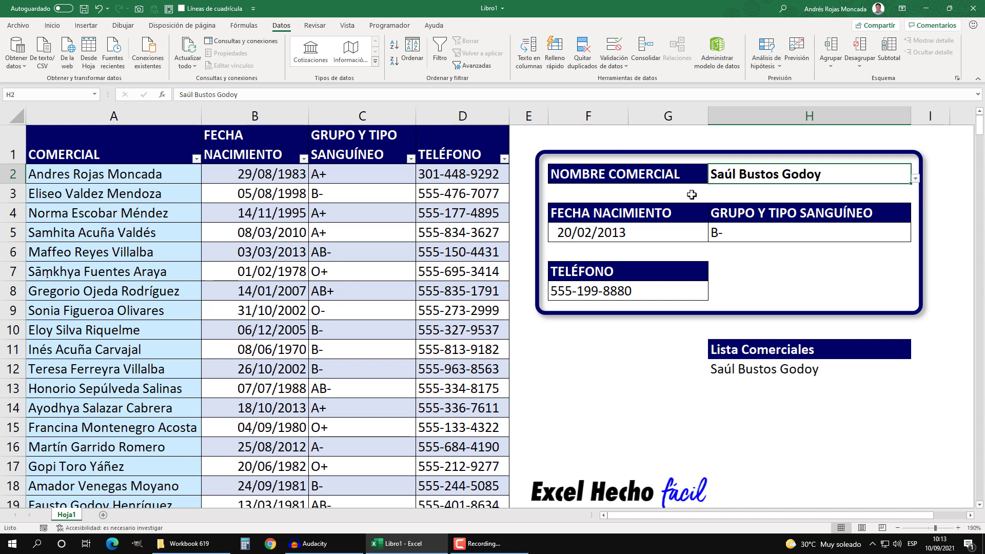
type("Rojas")
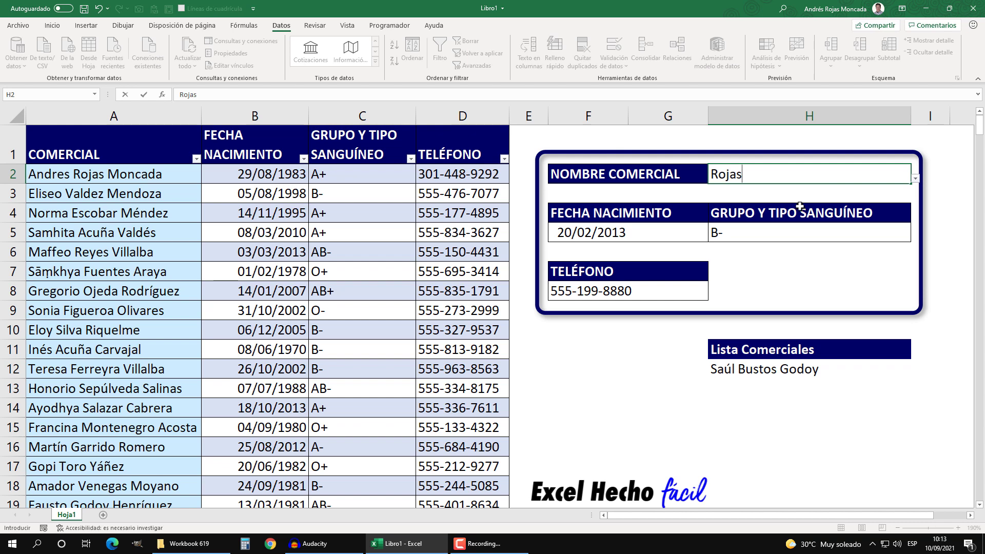
left_click(914, 178)
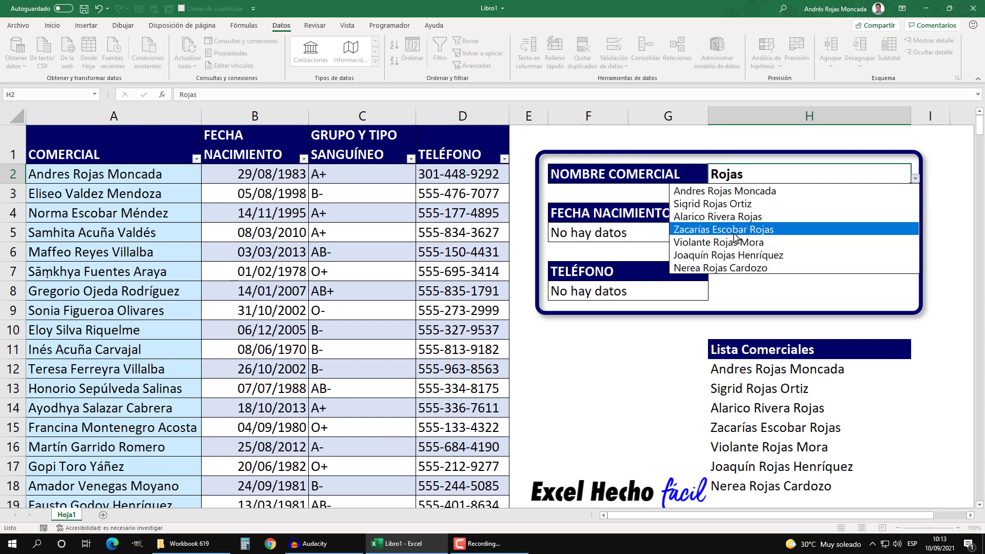
left_click(728, 190)
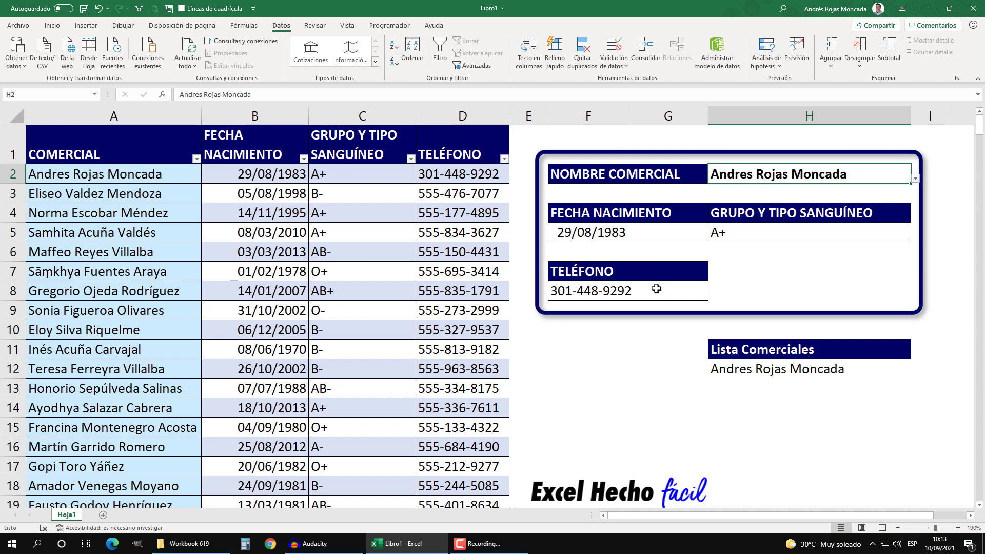
left_click(101, 287)
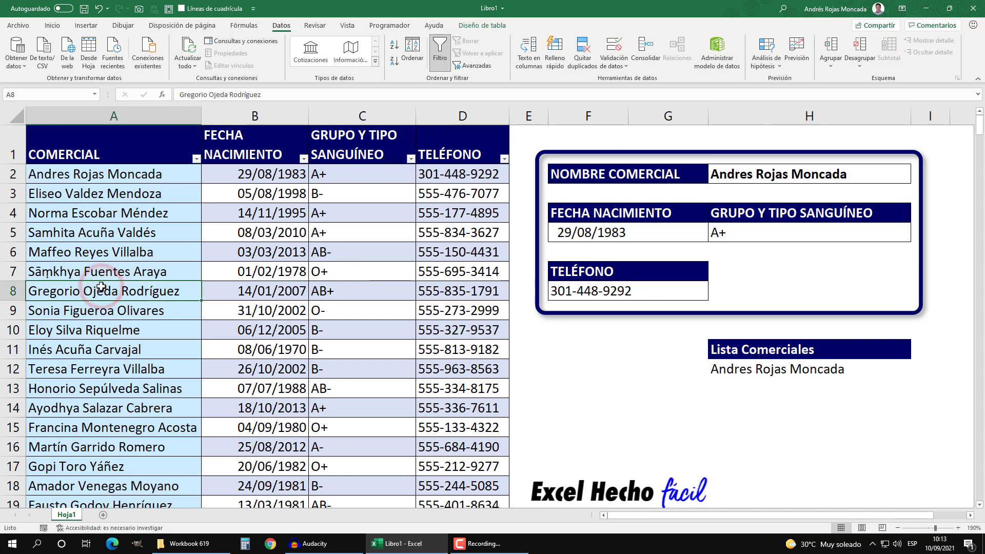
Step: Enter the new salesperson's full name in A363 below the table, then remove the middle name
key("ctrl+Down")
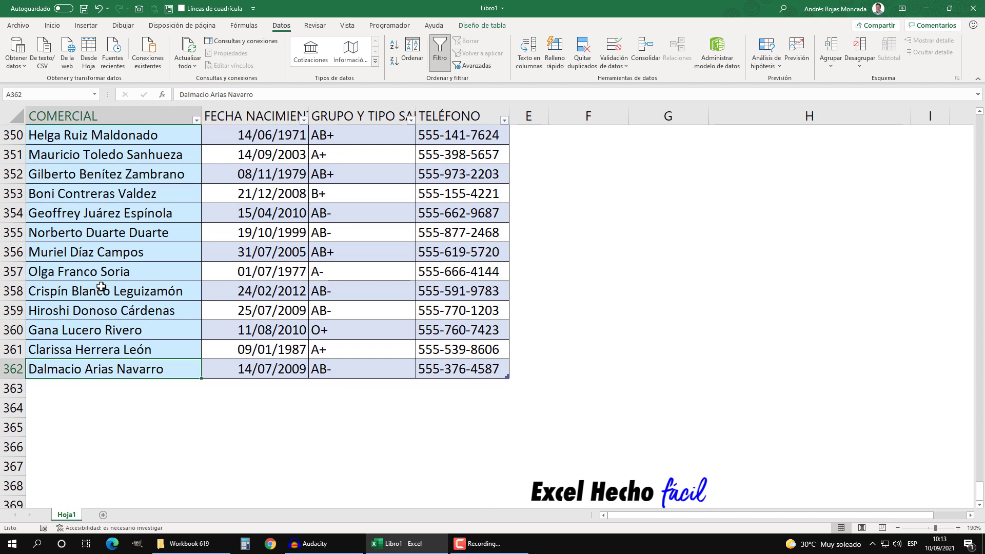
key("Down")
type("Se")
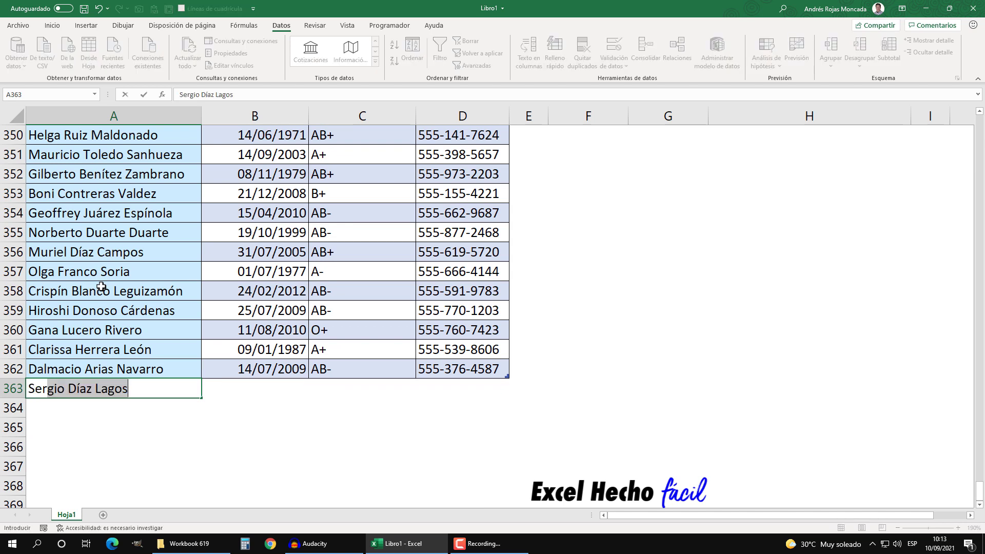
type("rgio Enrique")
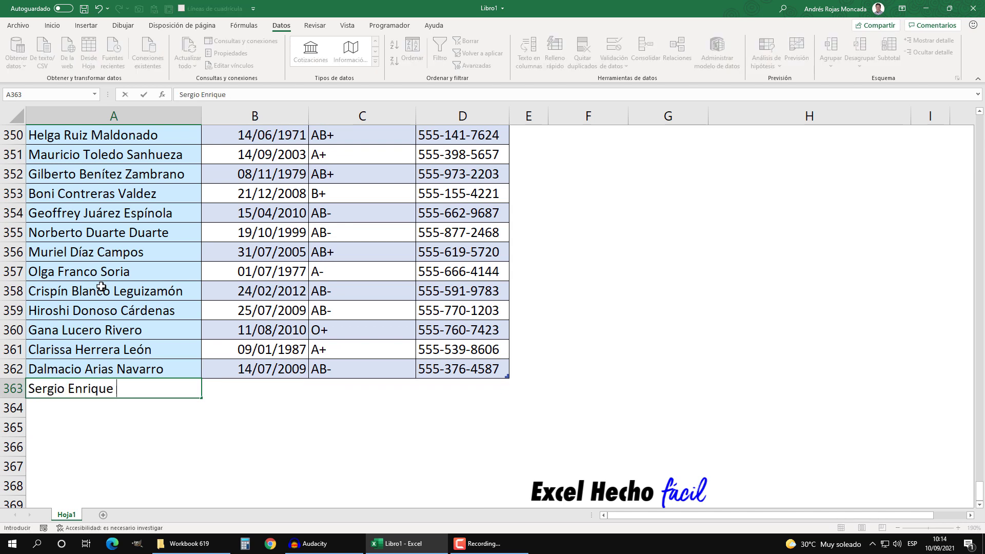
type(" Rojas Moncada")
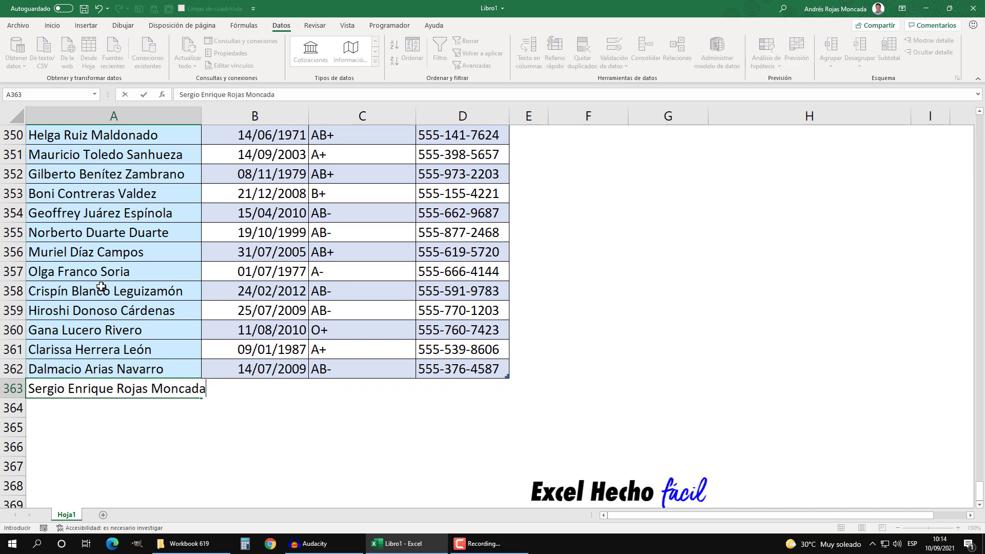
key("Return")
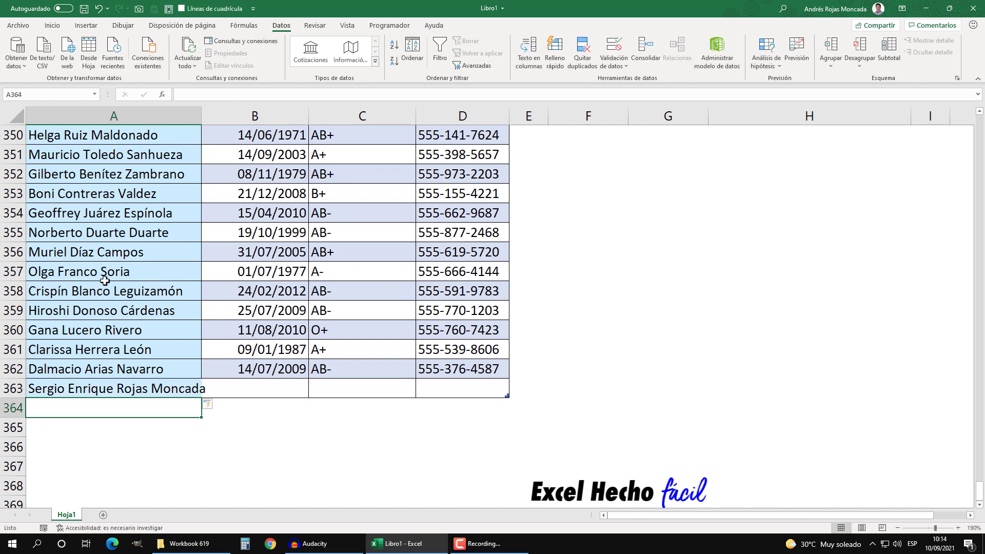
left_click(117, 390)
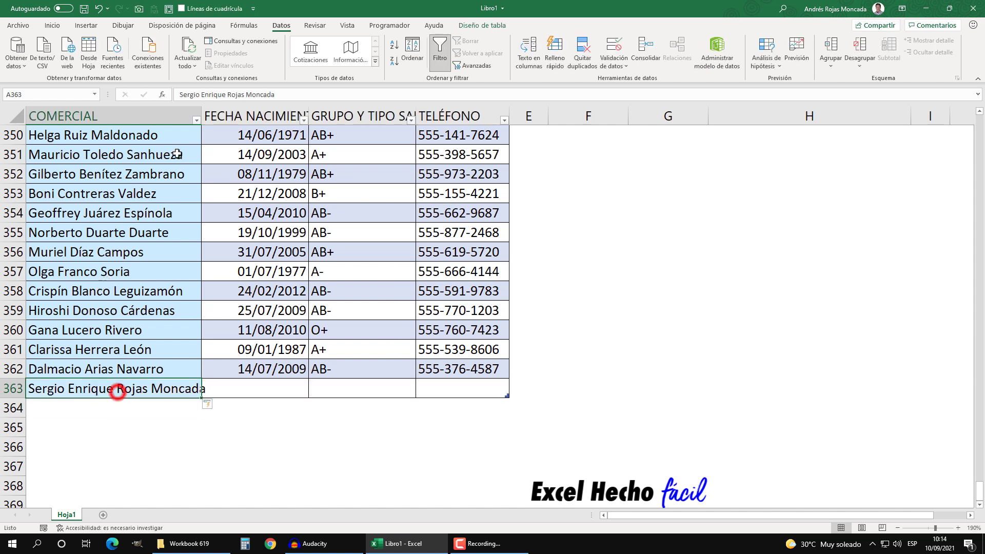
left_click(234, 95)
left_click_drag(225, 95, 203, 94)
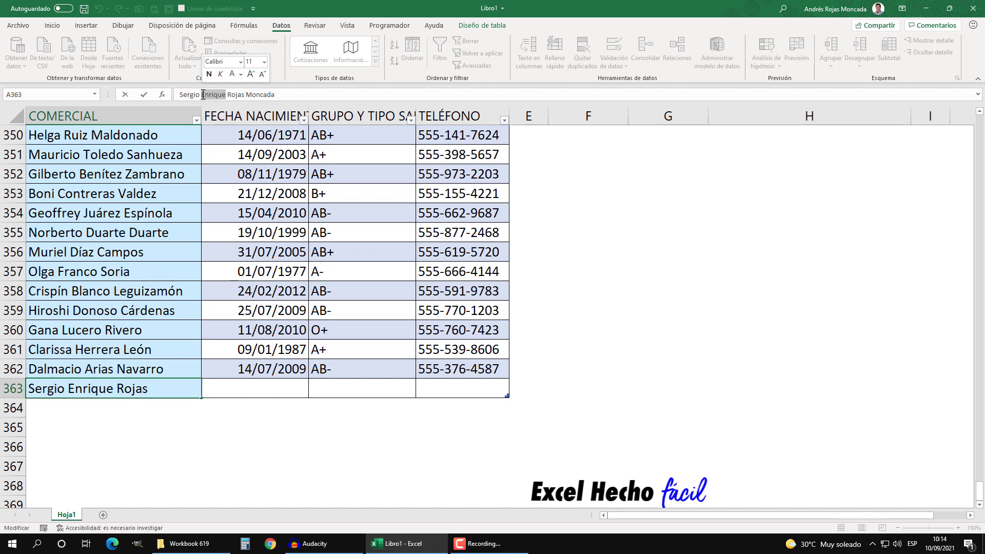
key("BackSpace")
key("BackSpace")
key("Return")
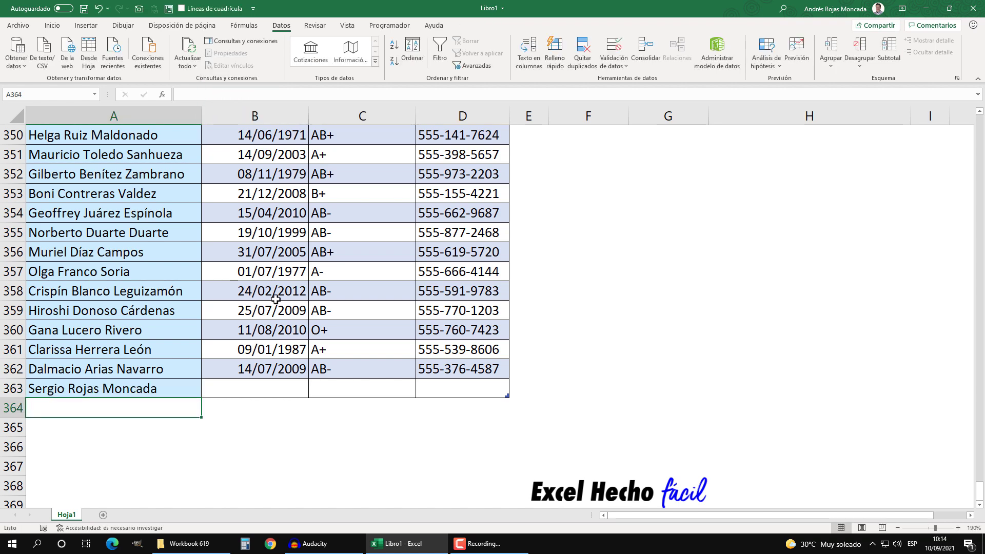
left_click(265, 388)
type("29/")
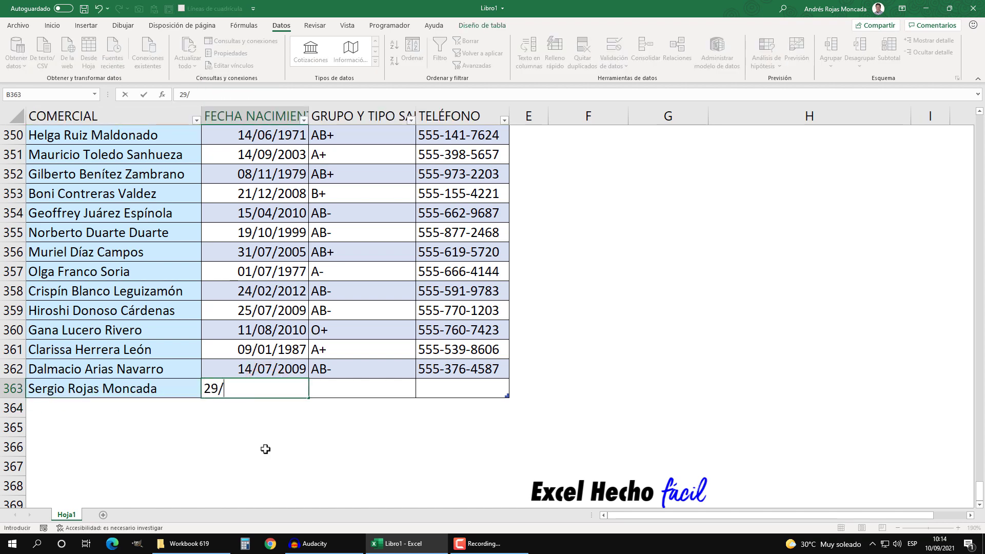
type("08/1983")
key("Return")
key("Up")
key("Right")
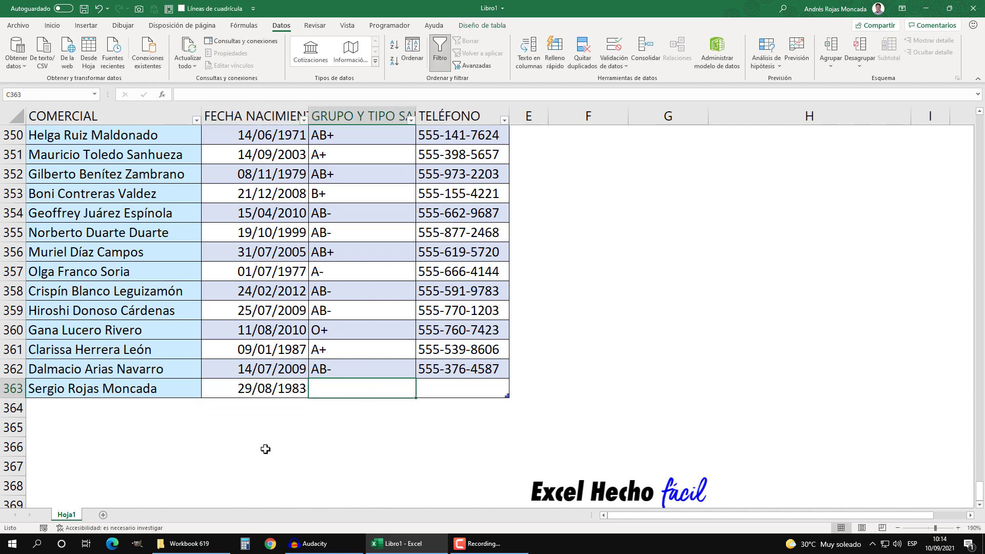
type("A+")
key("Tab")
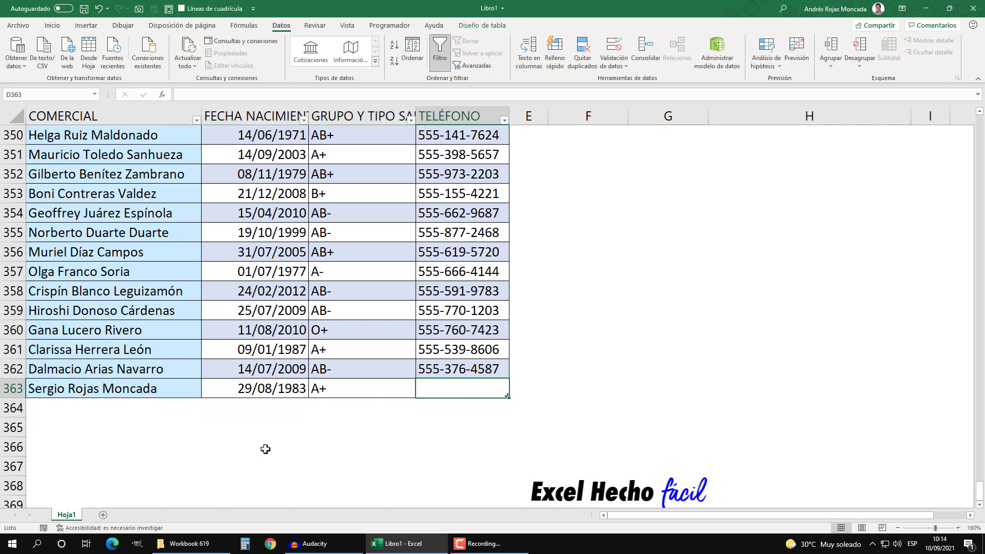
type("555-9")
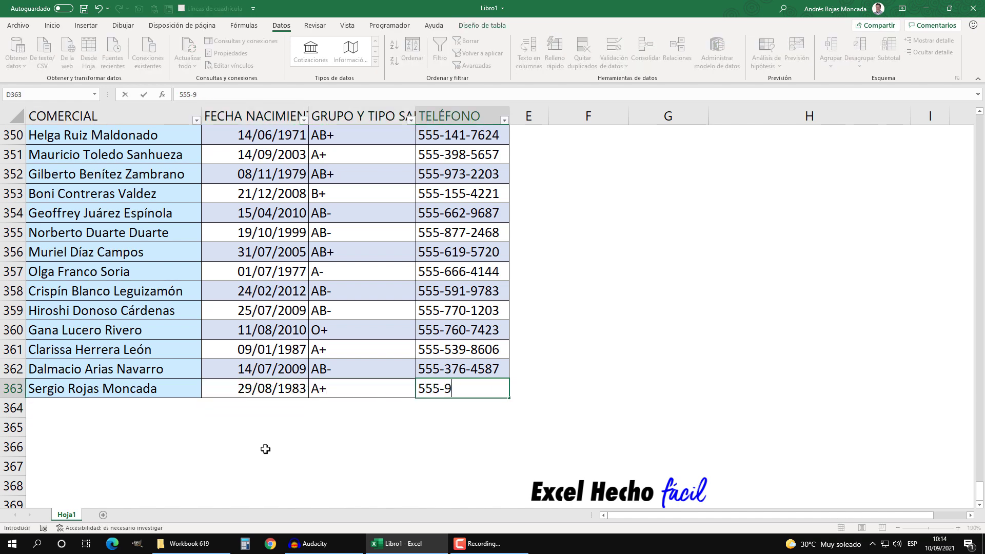
type("87-1")
type("234")
key("Return")
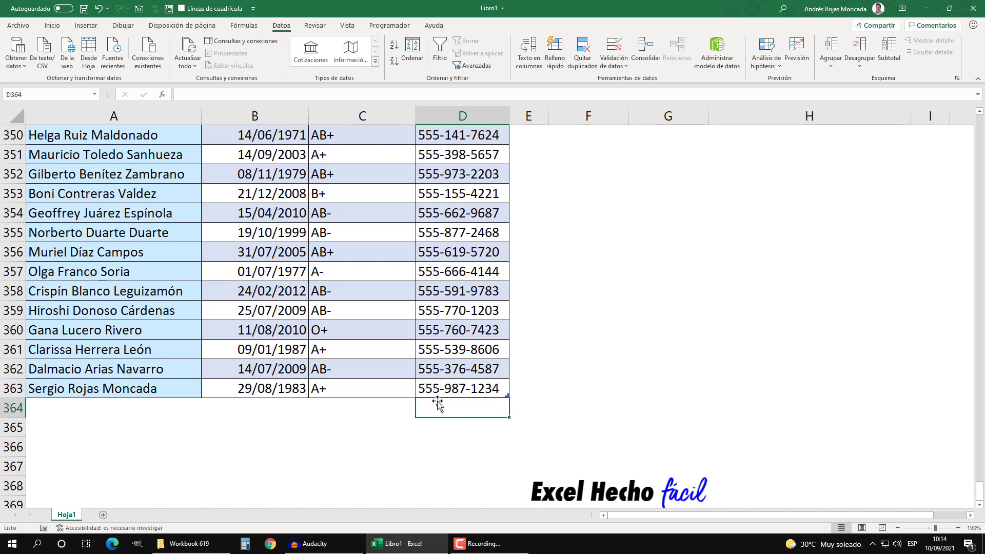
left_click(460, 386)
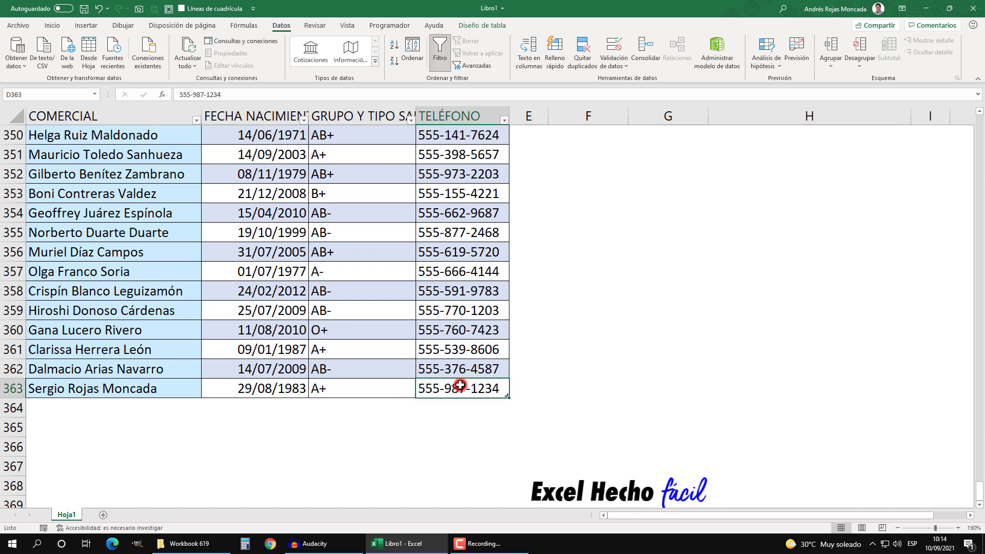
key("ctrl+Up")
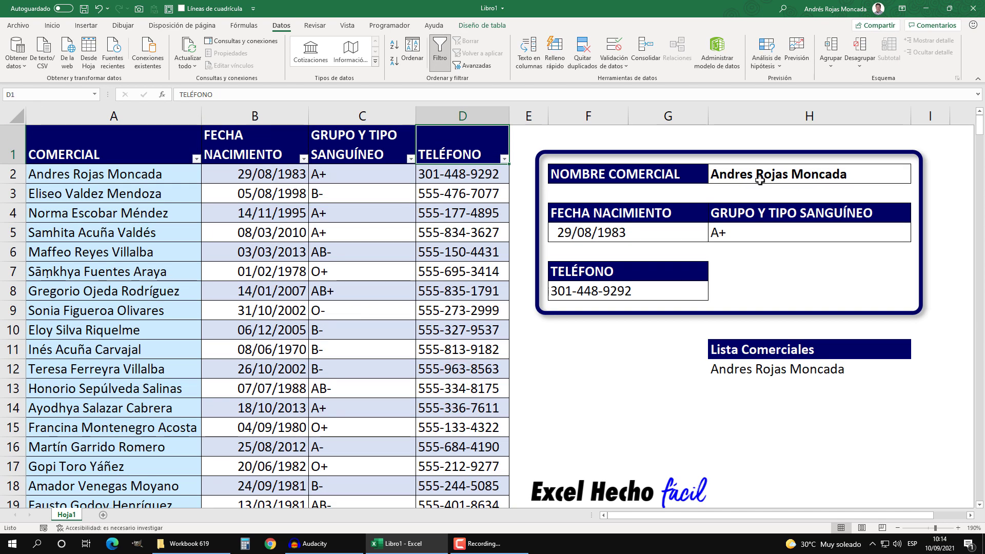
Step: Search H2 by the new salesperson's surname and choose him from the filtered drop-down
left_click(760, 179)
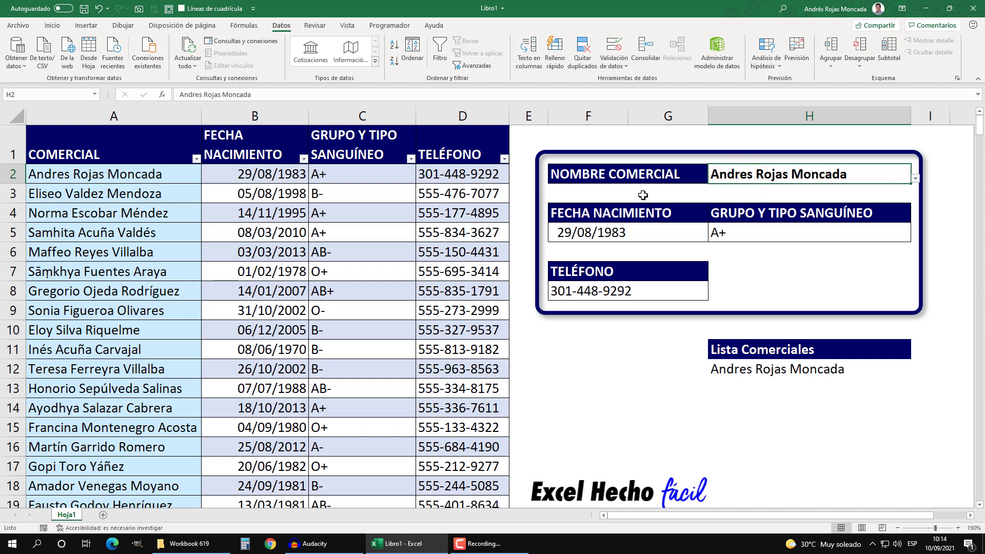
type("Mon")
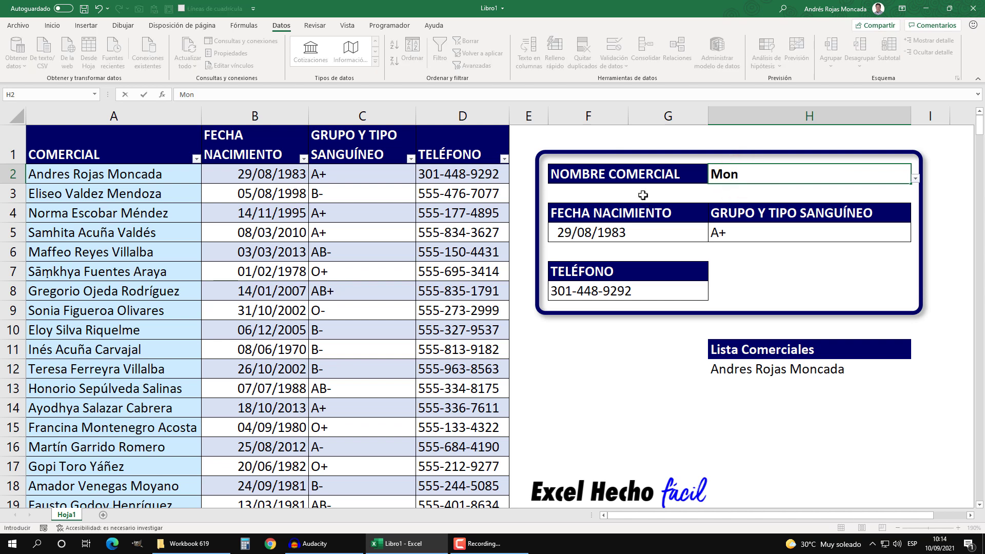
type("cada")
left_click(915, 179)
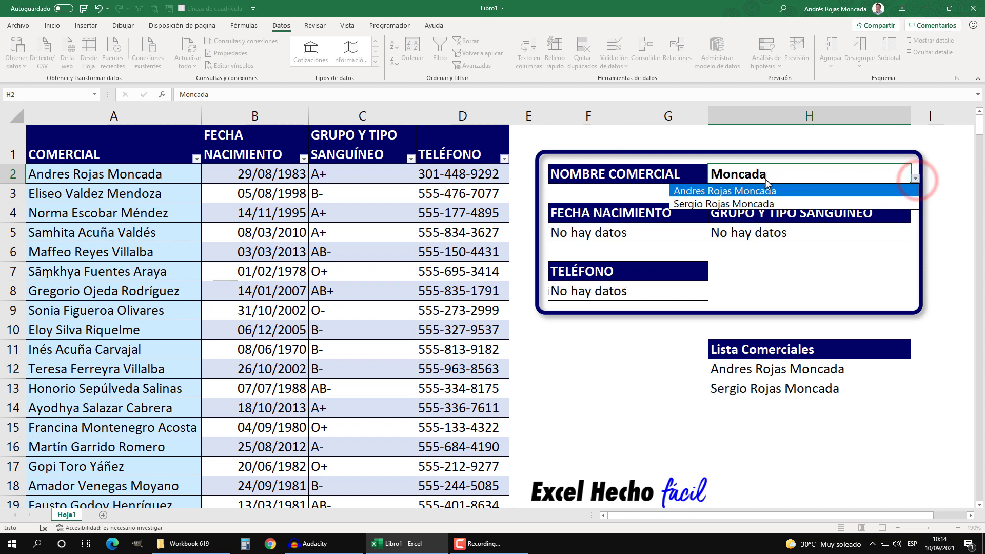
left_click(756, 204)
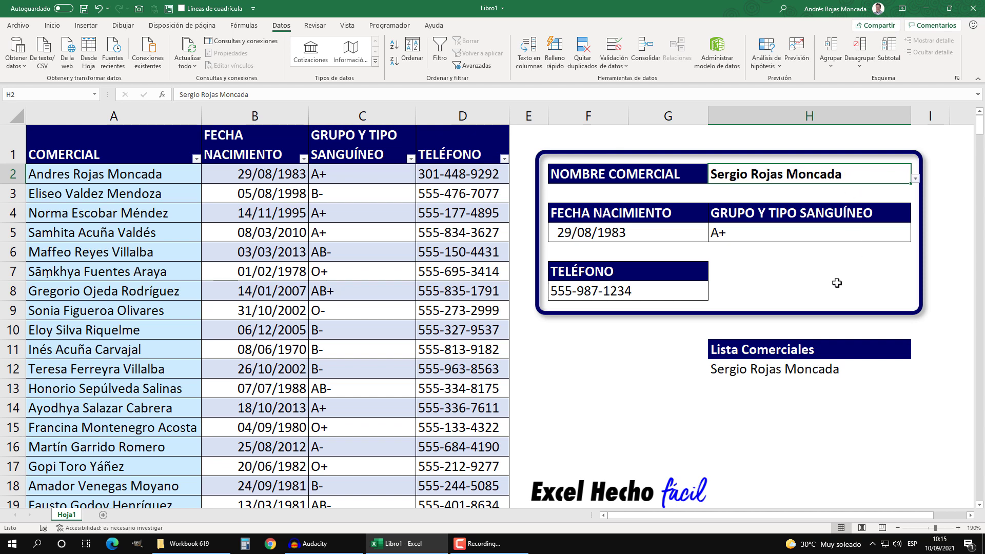
left_click(571, 351)
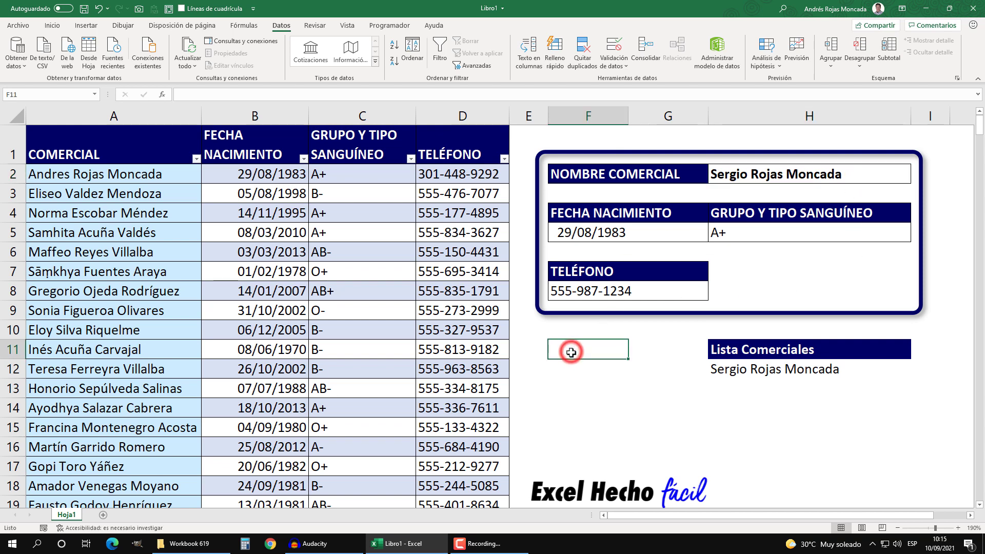